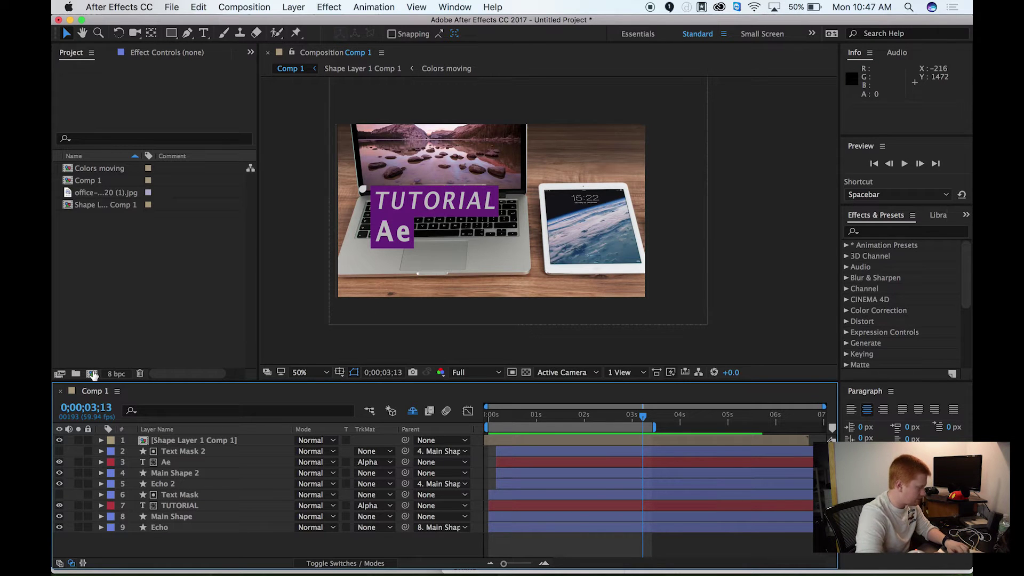
Create a composition named Tutorial with duration 0;00;10;00 at 1920×1080, 59.94 fps.
click(92, 374)
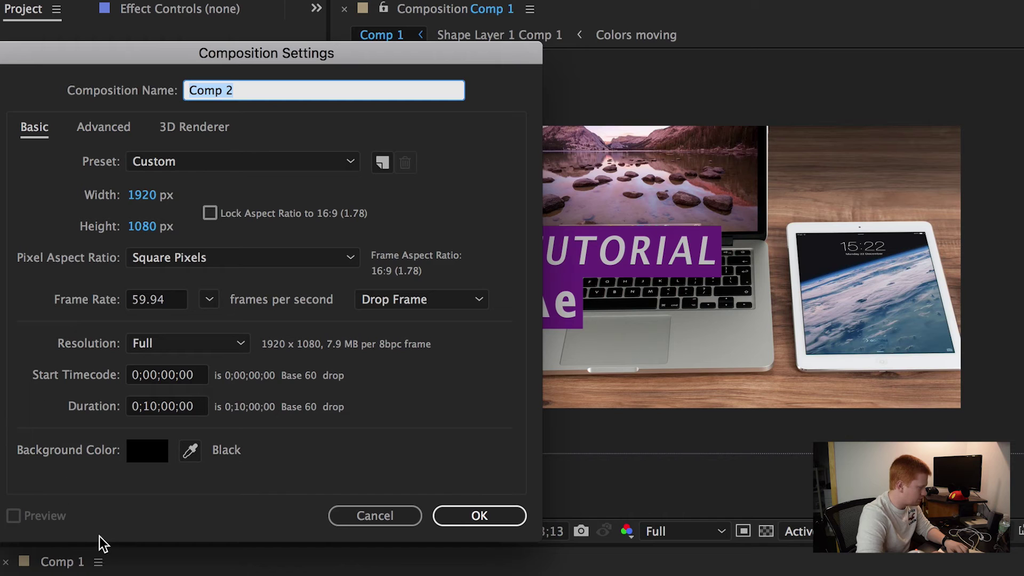
text(Tutorial)
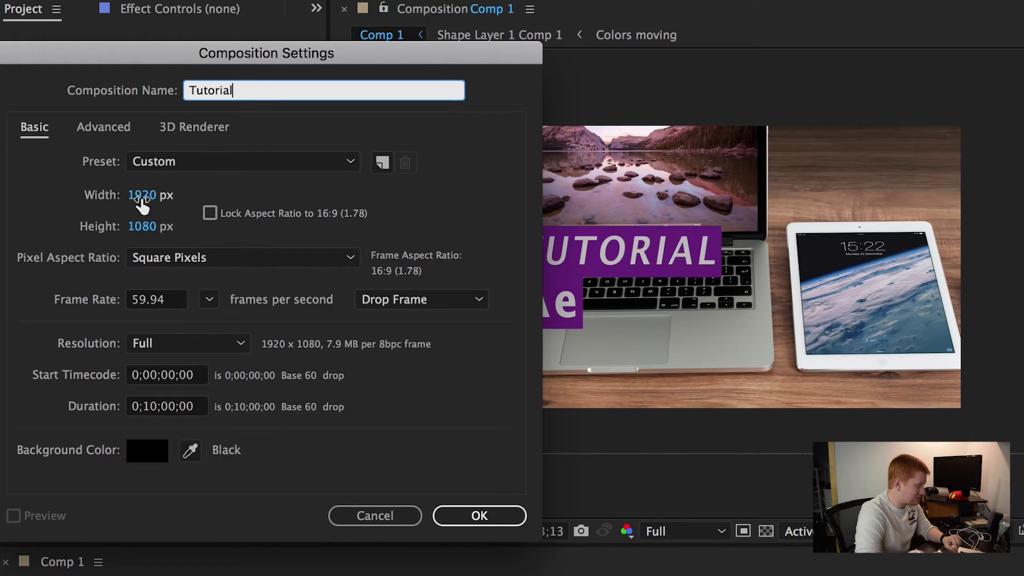
click(155, 410)
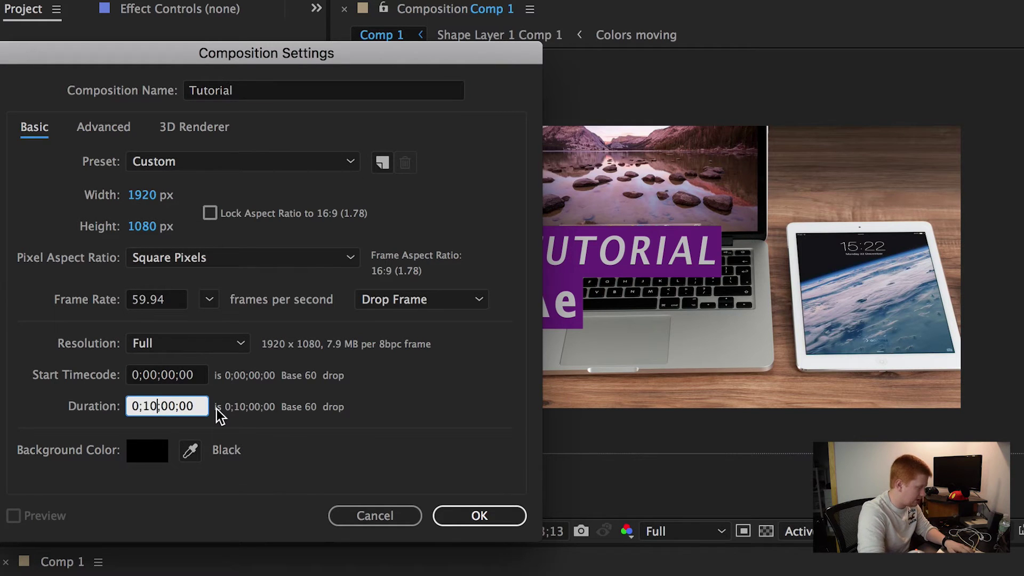
key(BackSpace)
key(BackSpace)
text(00;)
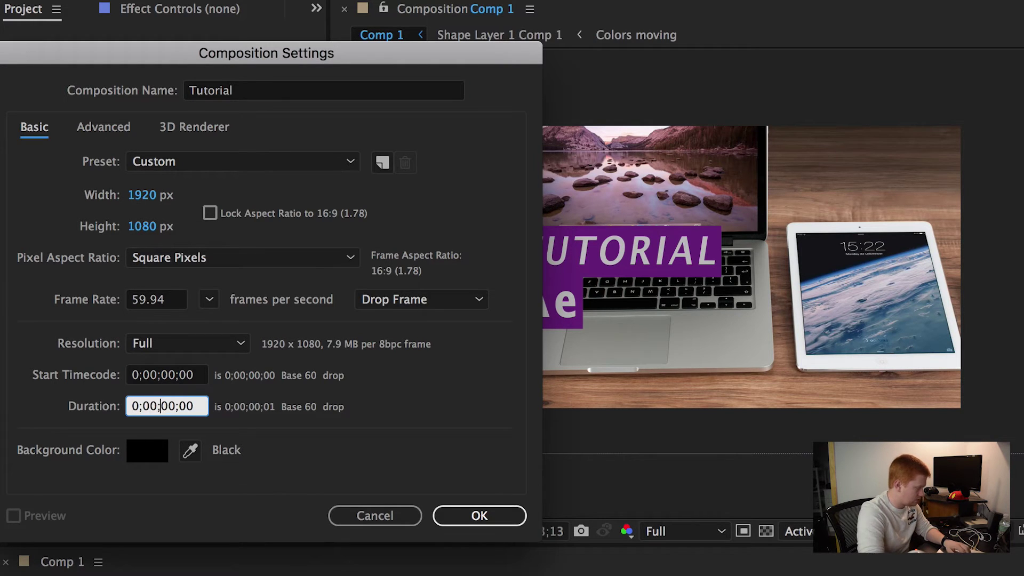
text(10)
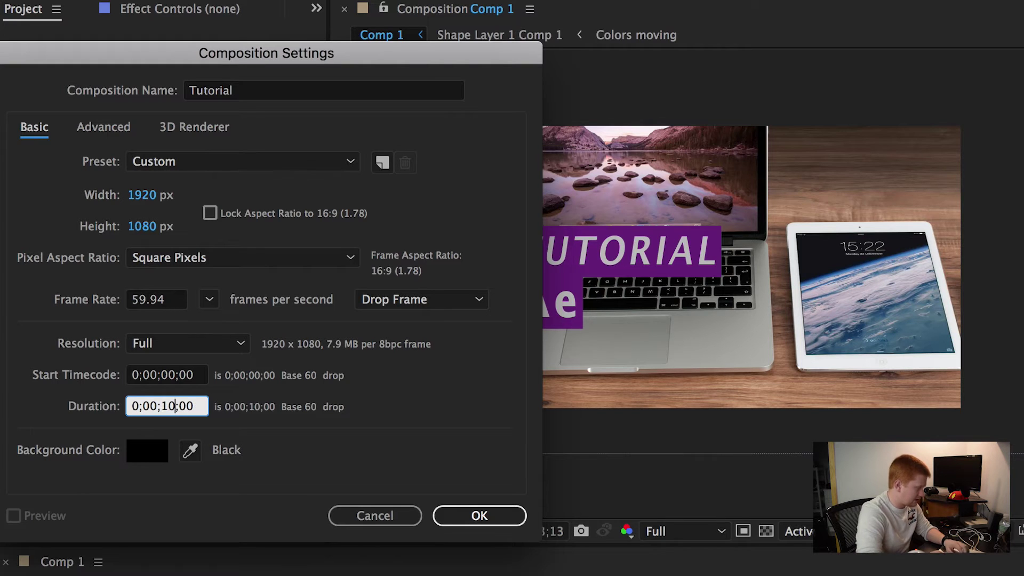
click(488, 515)
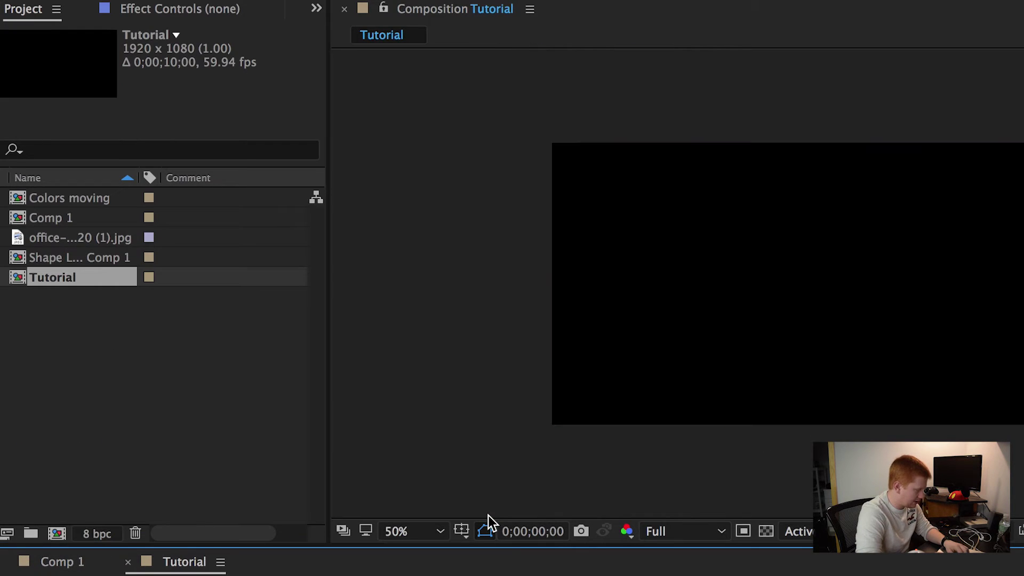
Draw a purple (#911AC7) rectangle bar left of the Tutorial composition centre.
key(Home)
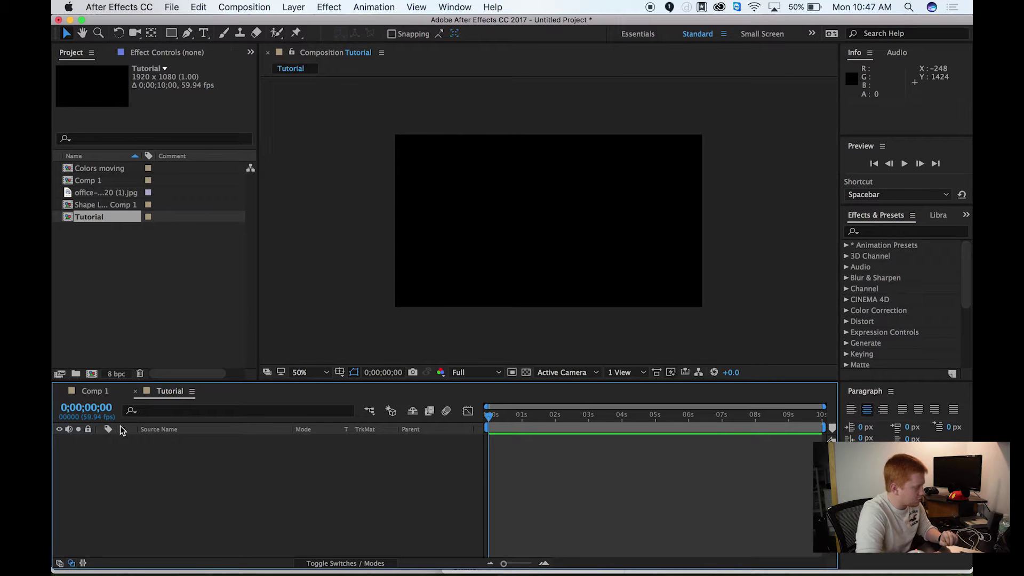
click(95, 391)
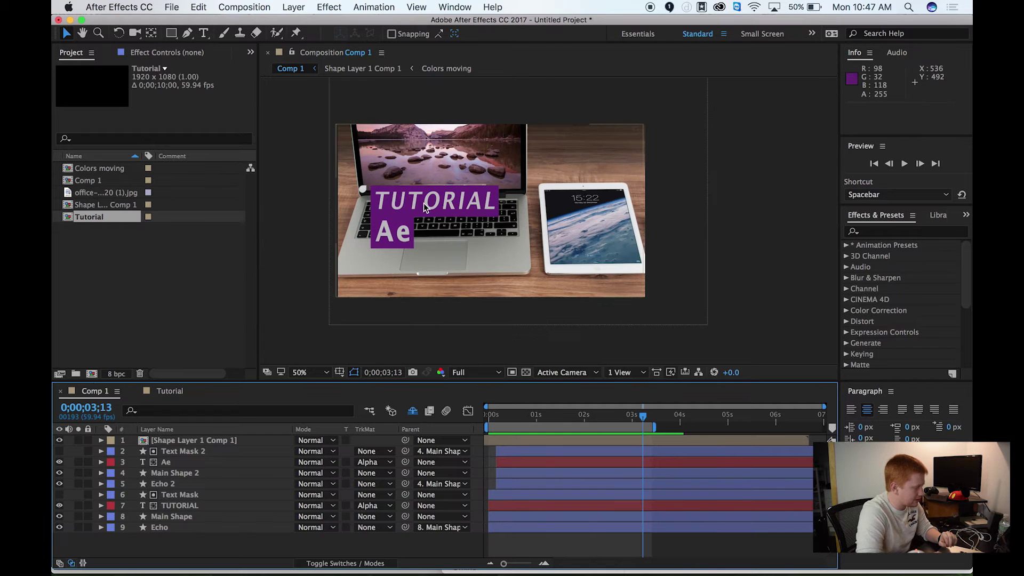
click(172, 393)
click(172, 34)
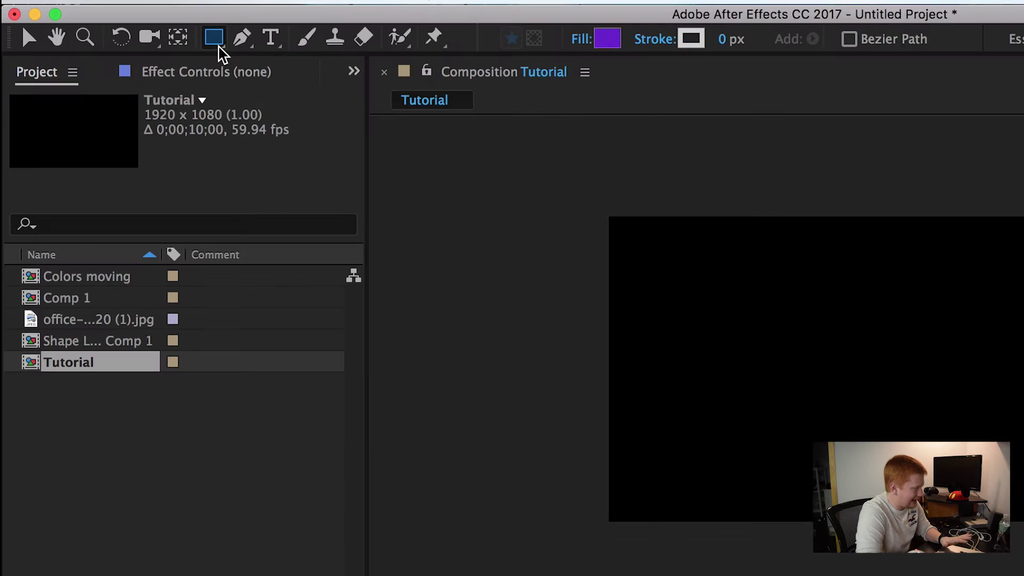
click(391, 35)
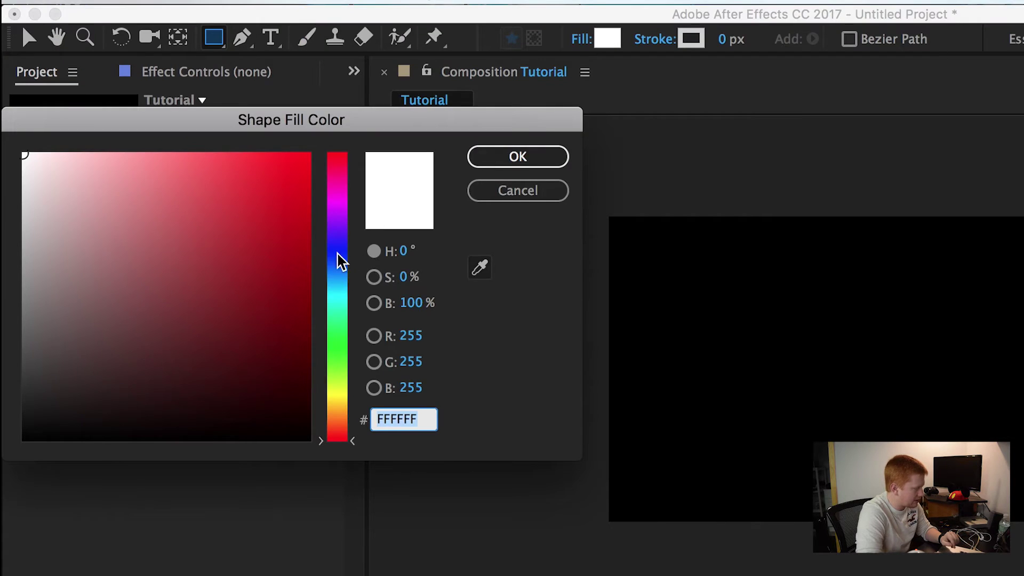
drag(337, 254, 338, 216)
drag(273, 216, 273, 216)
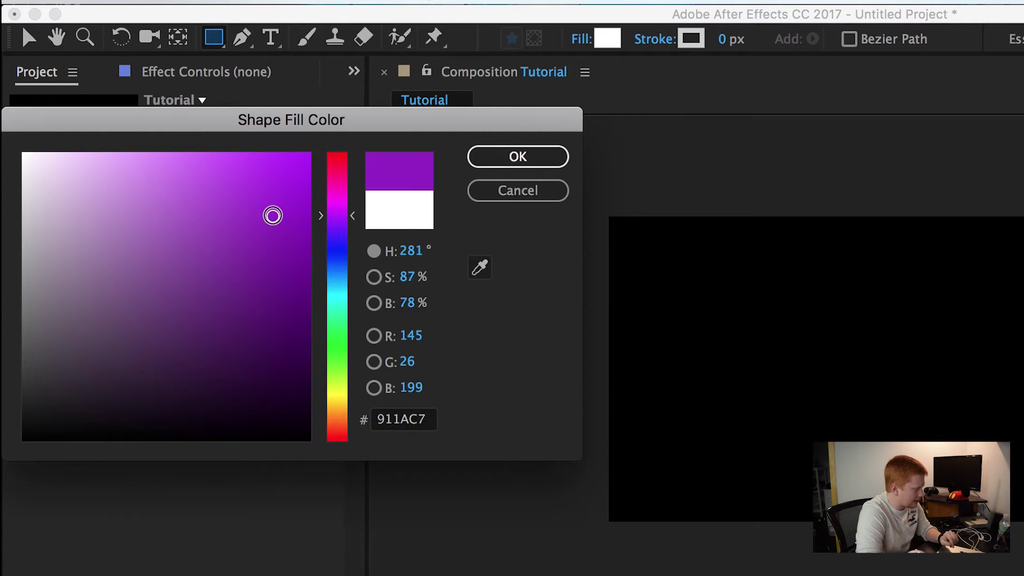
click(505, 161)
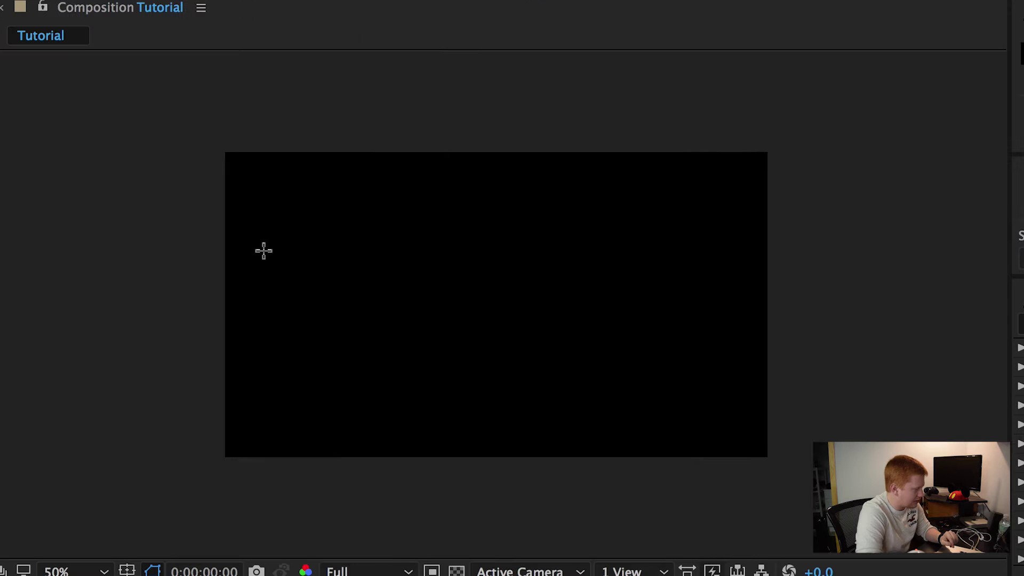
drag(263, 250, 494, 297)
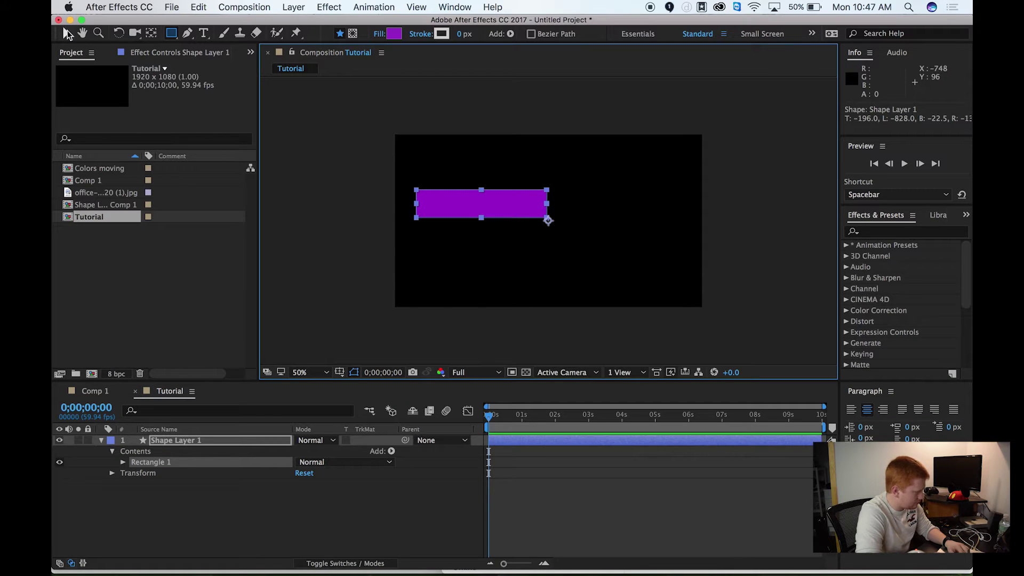
Rename the shape layer to 'Main Shape' and collapse its properties.
click(173, 441)
key(Return)
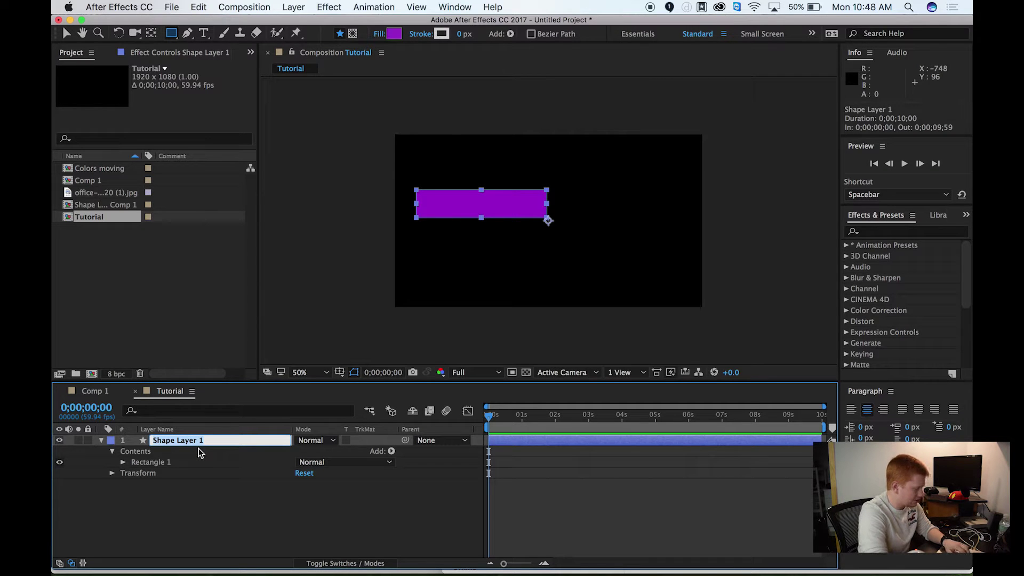
text(Main Shape)
key(Return)
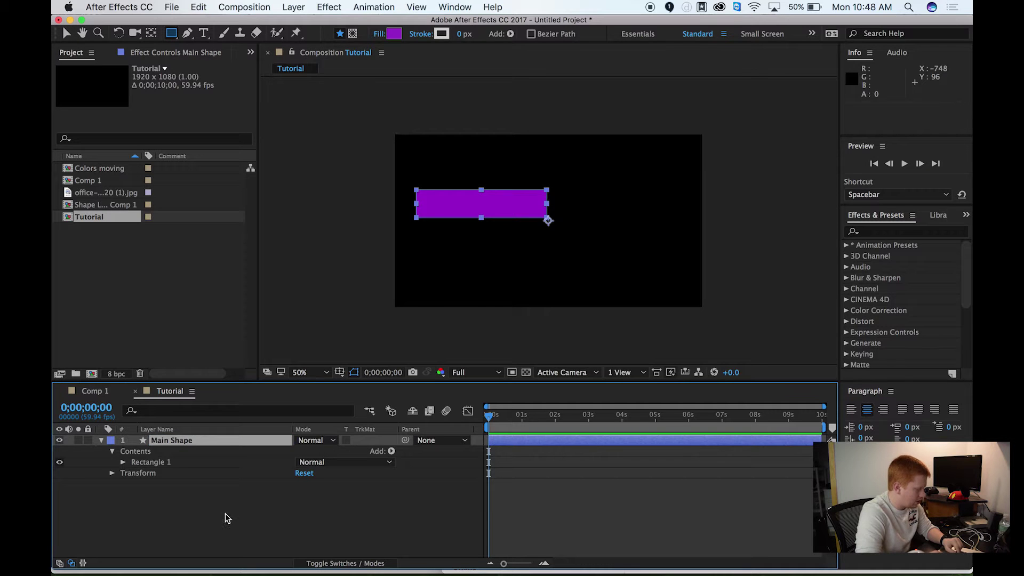
click(177, 498)
click(101, 441)
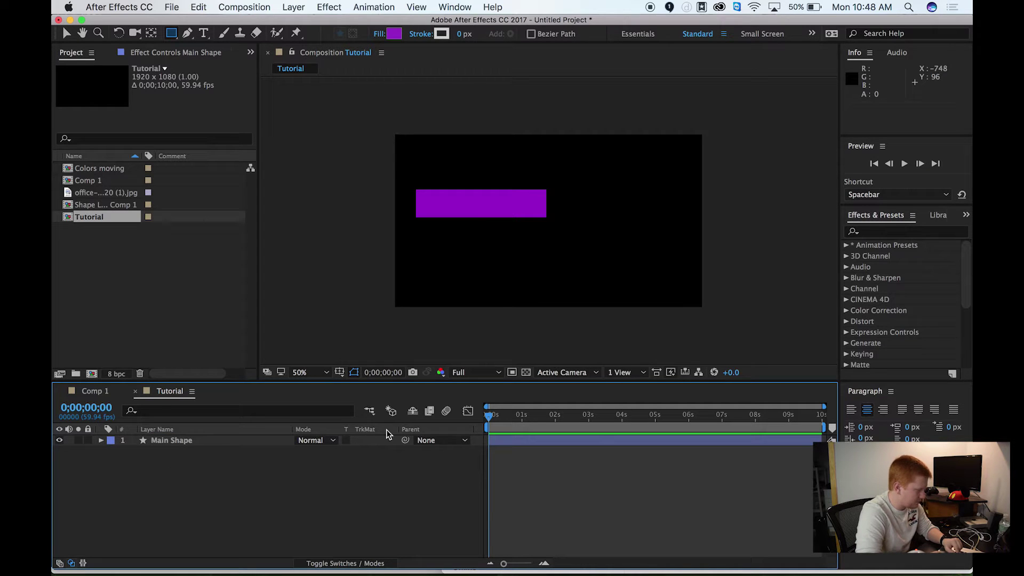
Keyframe Main Shape's Position to start off-frame lower left and end at 960, 540.
click(122, 398)
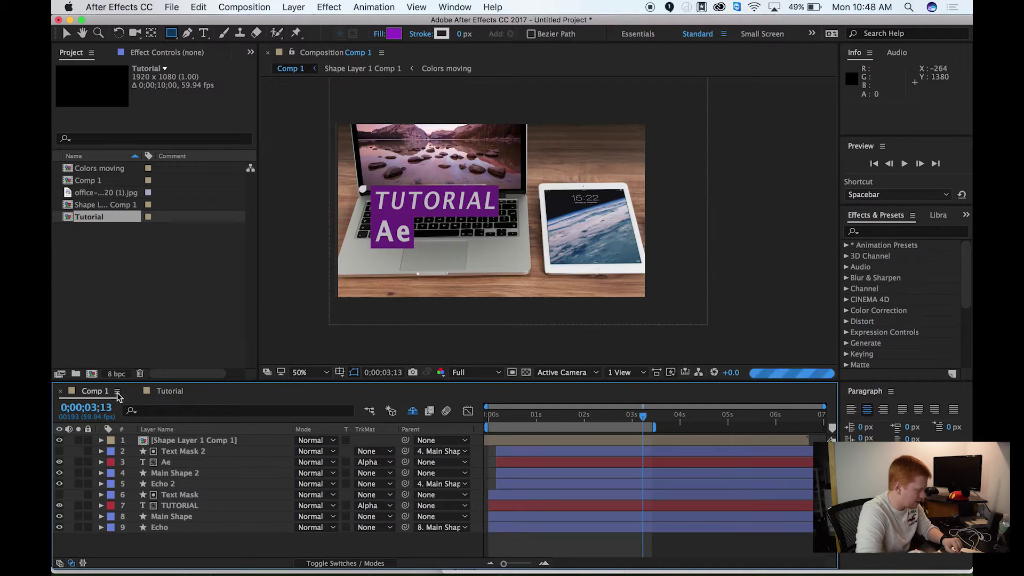
mouse_move(582, 416)
mouse_down()
mouse_move(500, 429)
mouse_move(570, 427)
mouse_up()
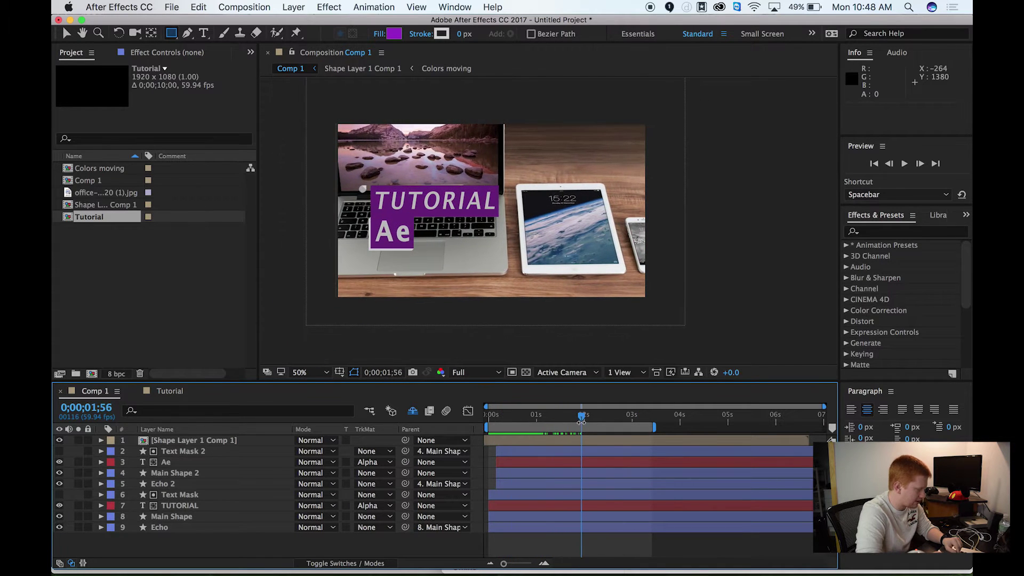
click(170, 391)
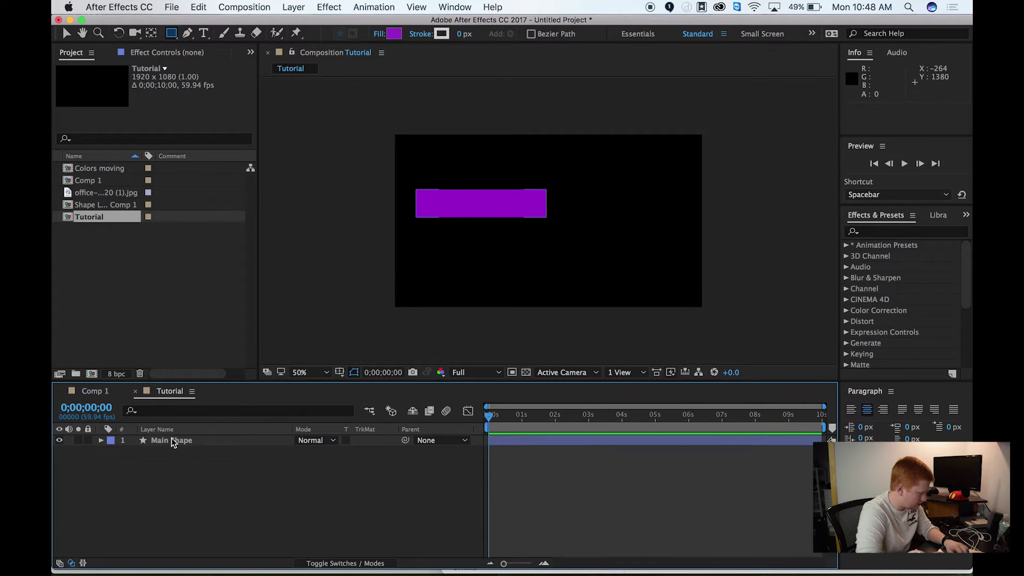
click(196, 440)
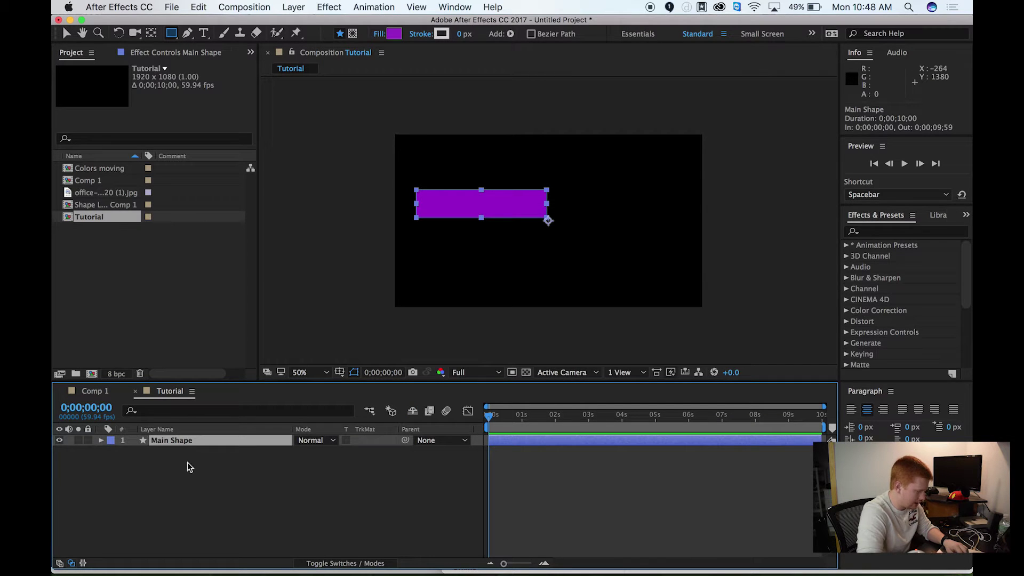
key(p)
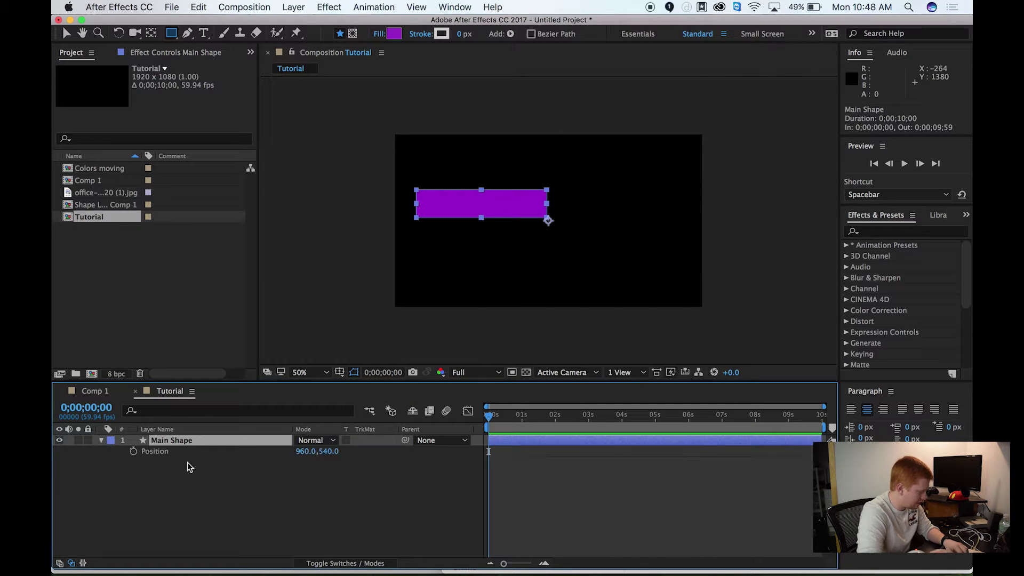
click(134, 452)
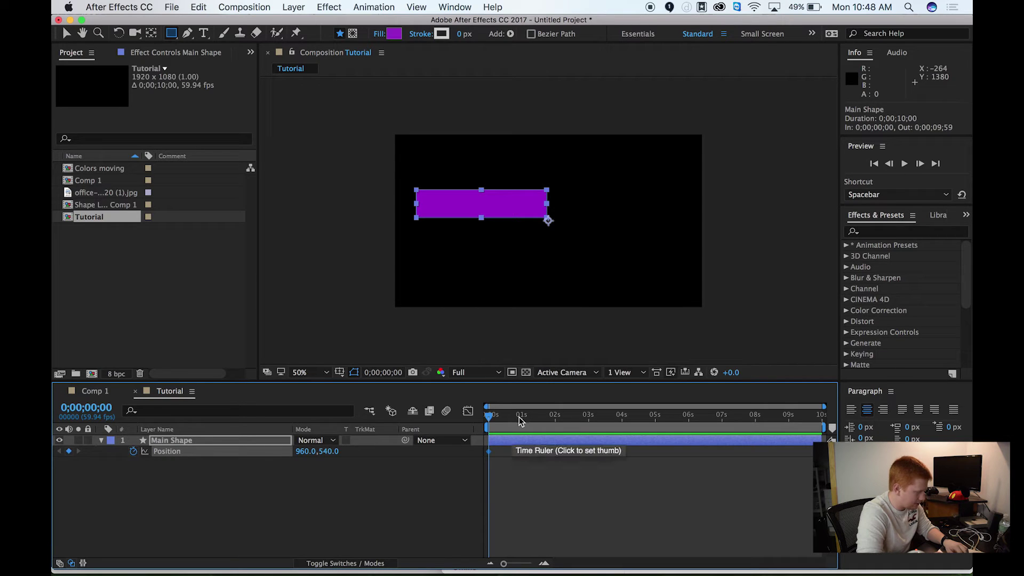
drag(527, 419, 549, 421)
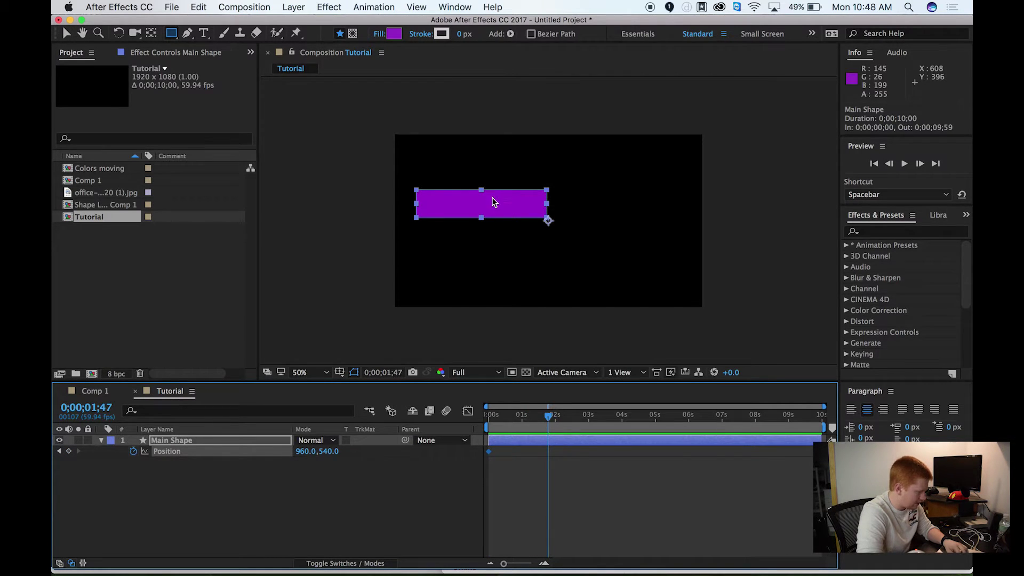
key(v)
click(67, 451)
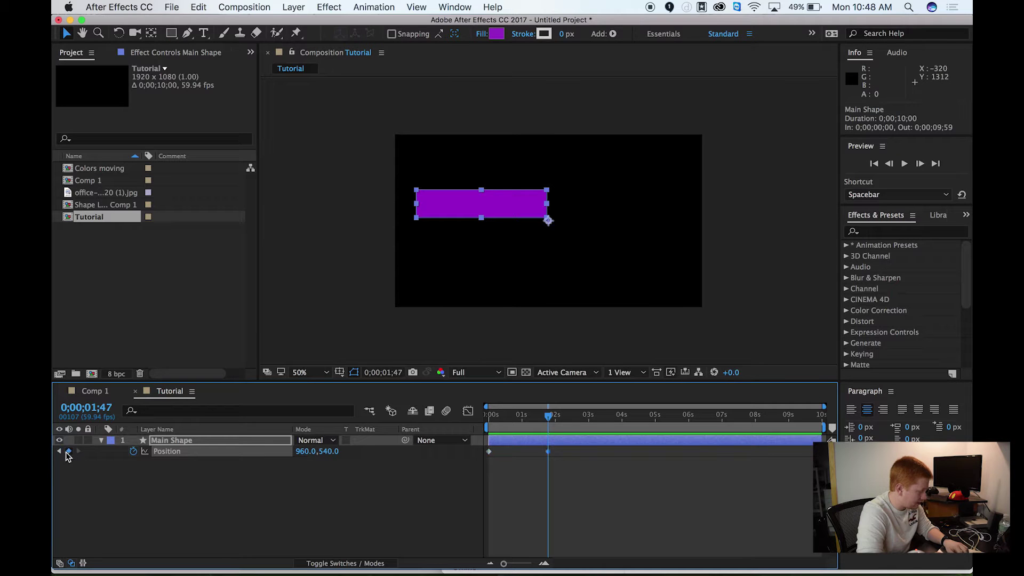
click(59, 452)
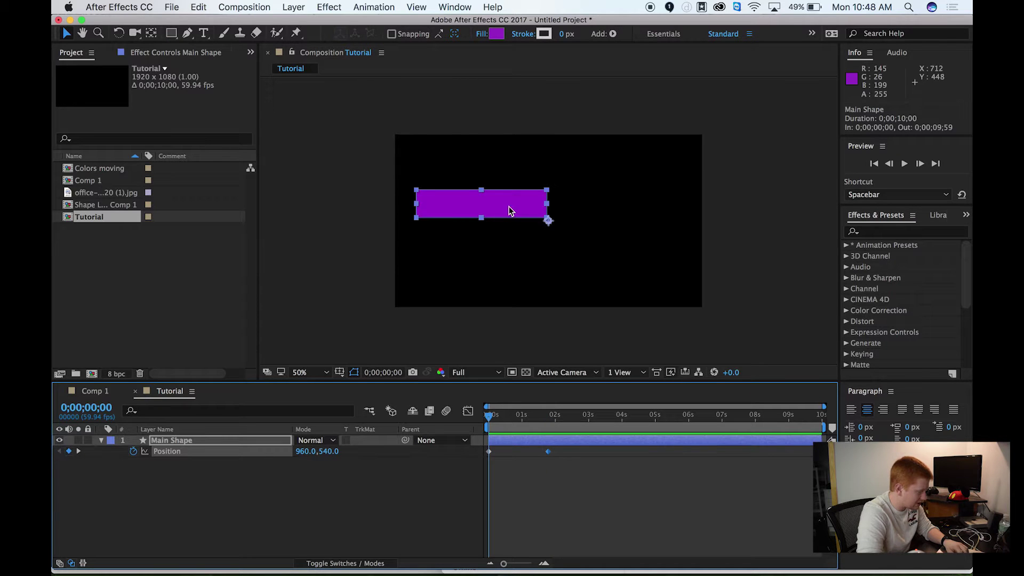
drag(509, 211, 347, 313)
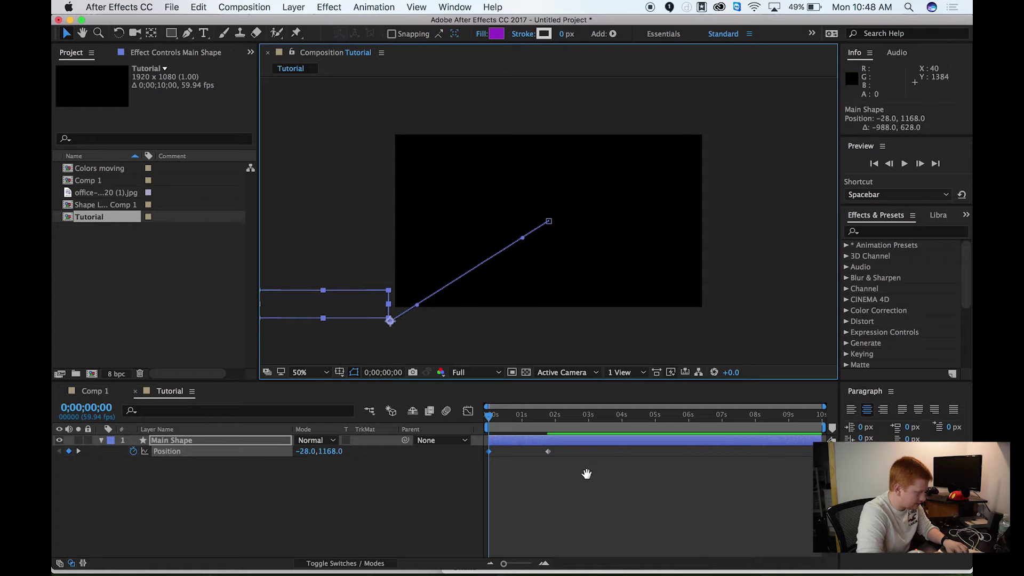
Move the end keyframe to 0;00;01;09 and preview the slide-in from the start.
key(space)
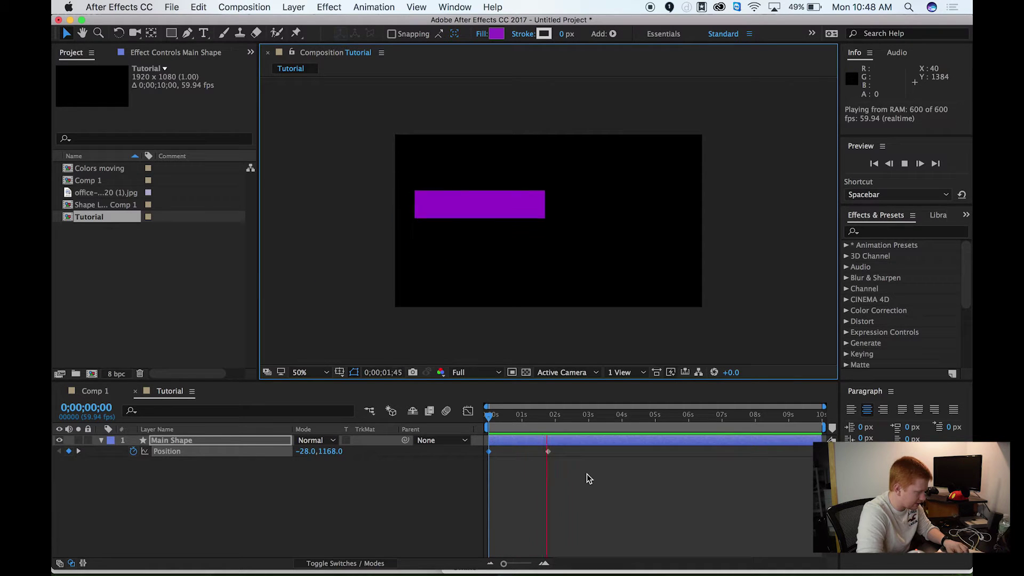
drag(548, 452, 524, 442)
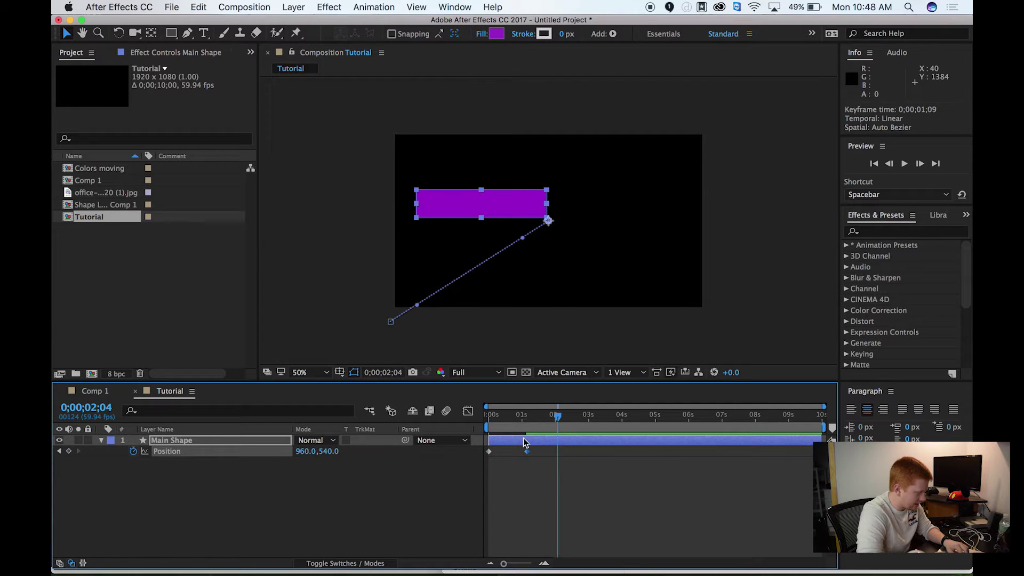
click(579, 508)
key(space)
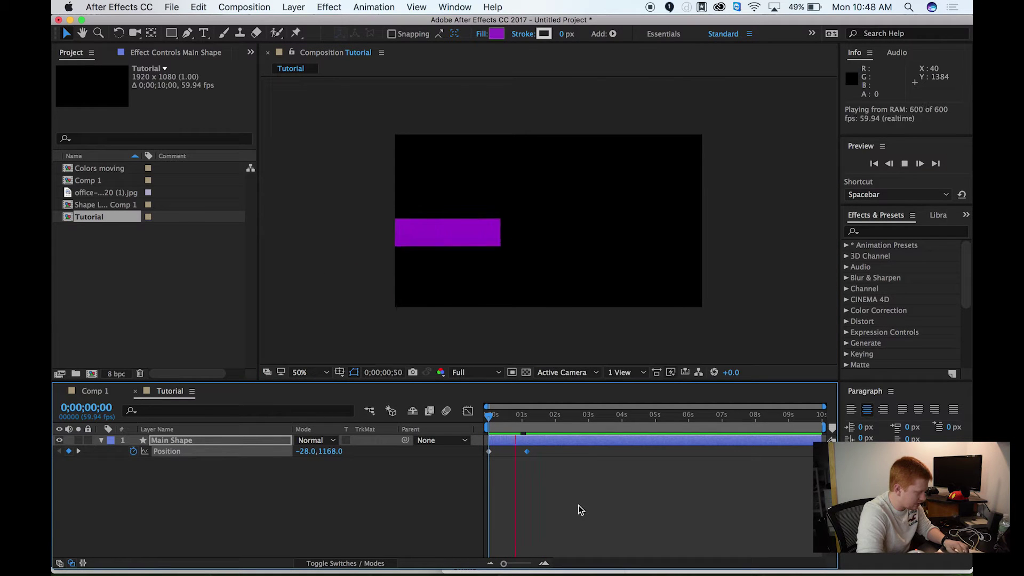
drag(533, 418, 472, 418)
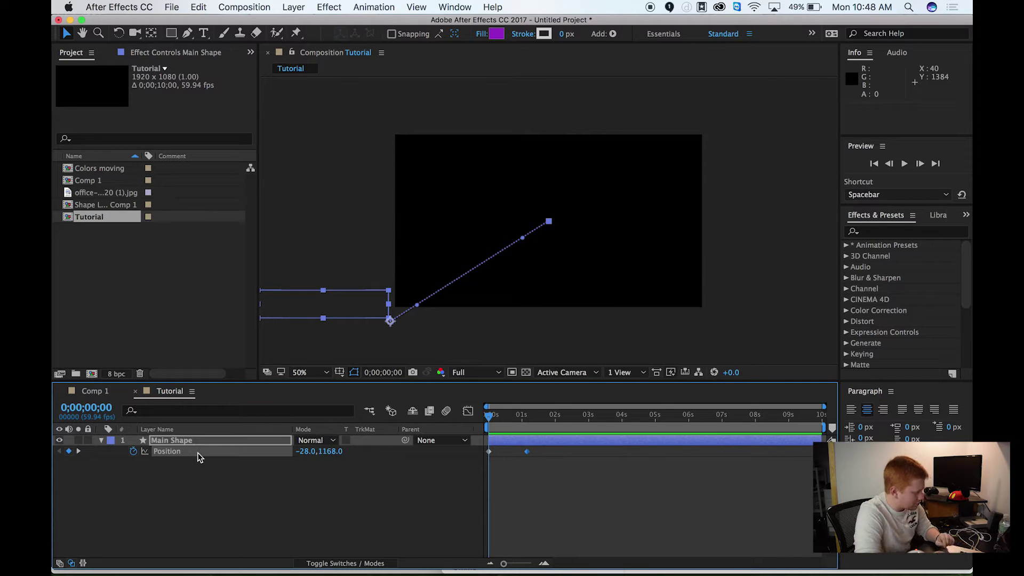
Scrub and play through the slide-in animation to check the motion.
click(502, 419)
drag(502, 419, 529, 421)
click(512, 422)
key(space)
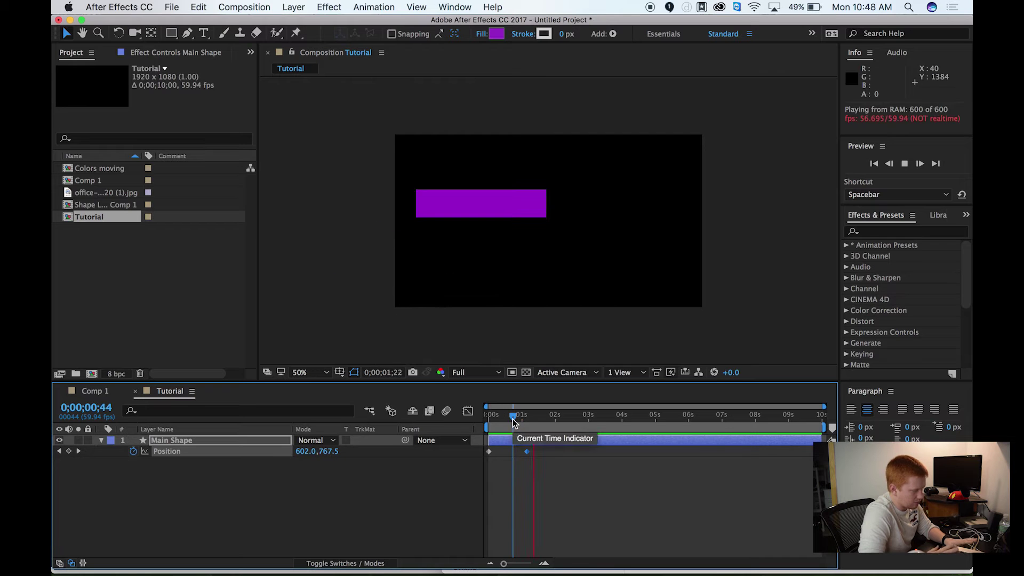
click(505, 418)
key(space)
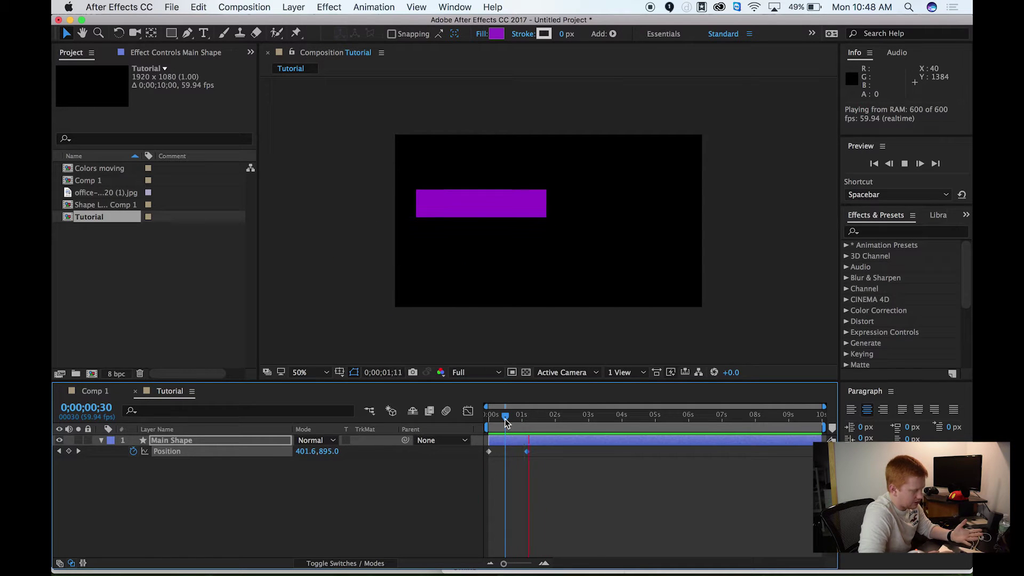
drag(527, 421, 521, 422)
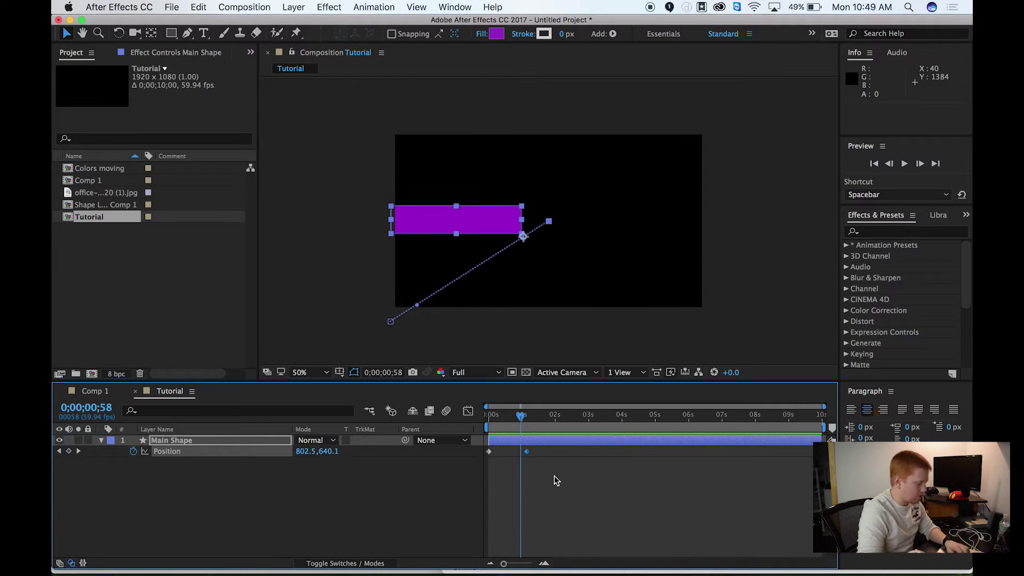
Apply Easy Ease to both Position keyframes and preview the eased motion.
drag(555, 478, 484, 446)
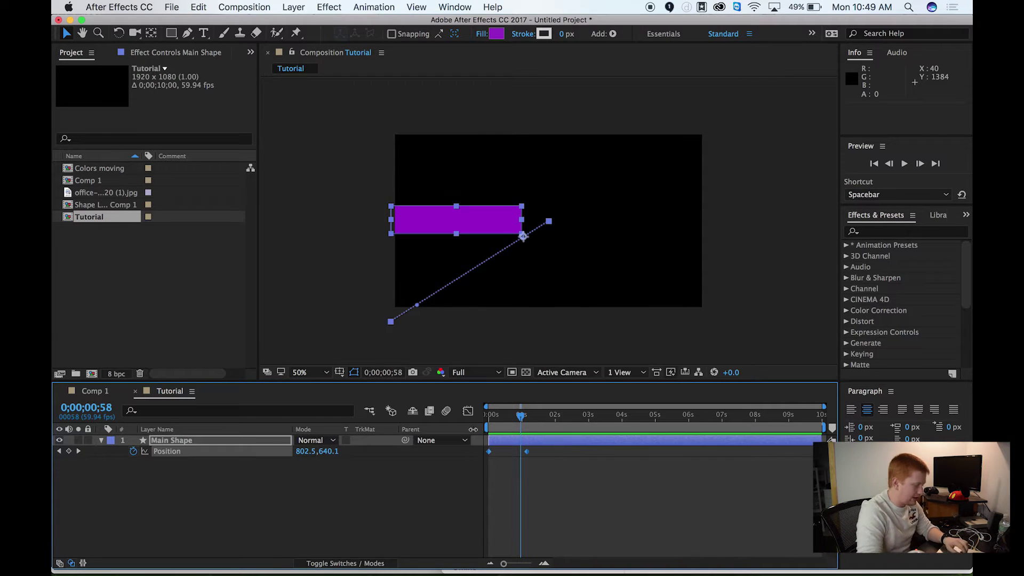
right_click(527, 452)
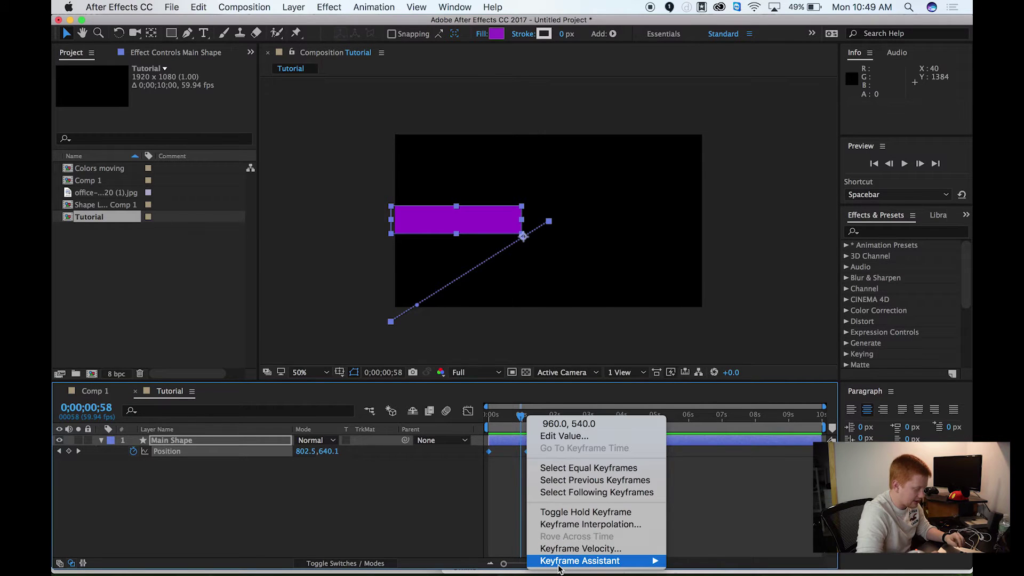
mouse_move(568, 567)
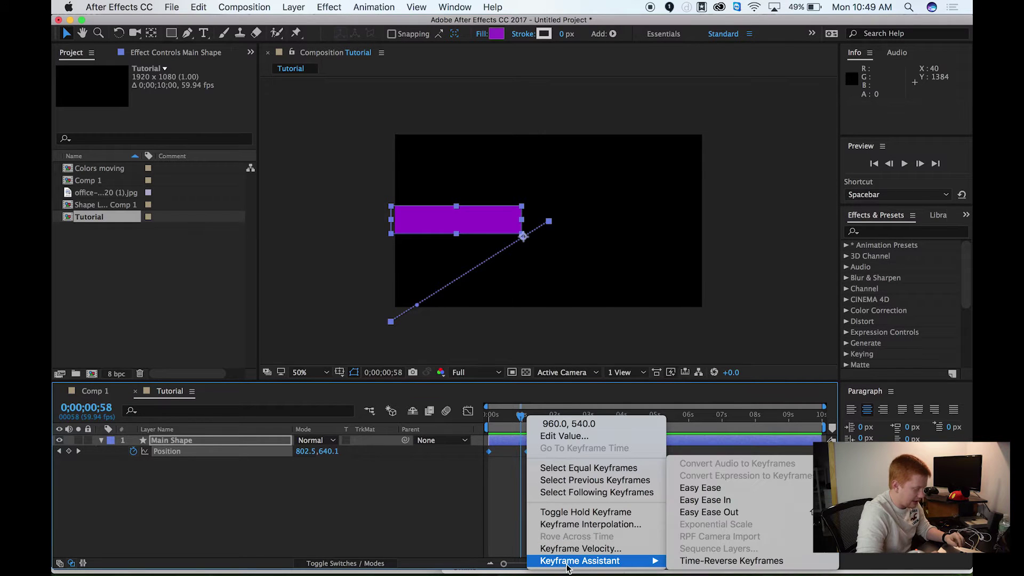
click(709, 489)
drag(521, 415, 459, 420)
key(space)
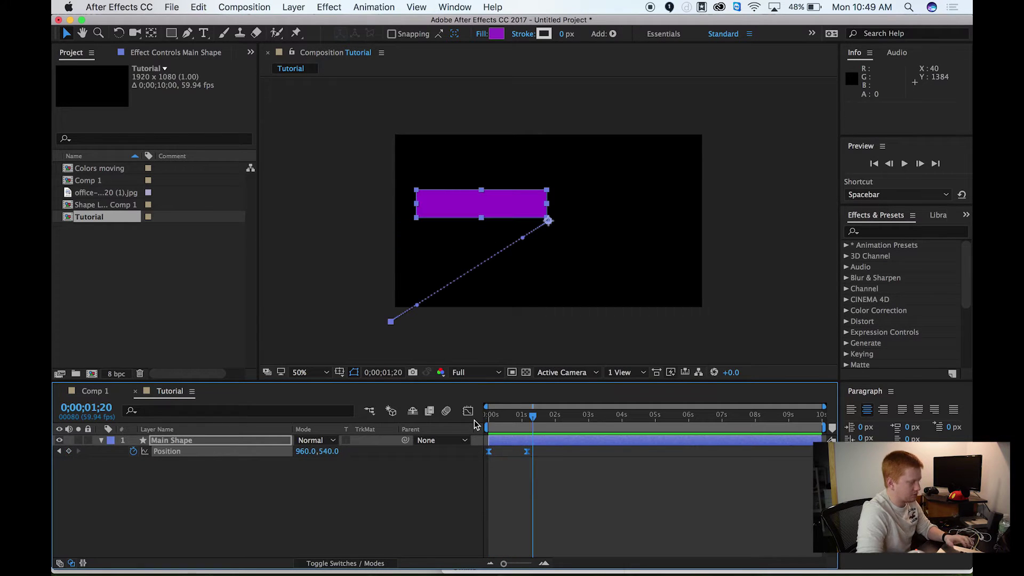
key(space)
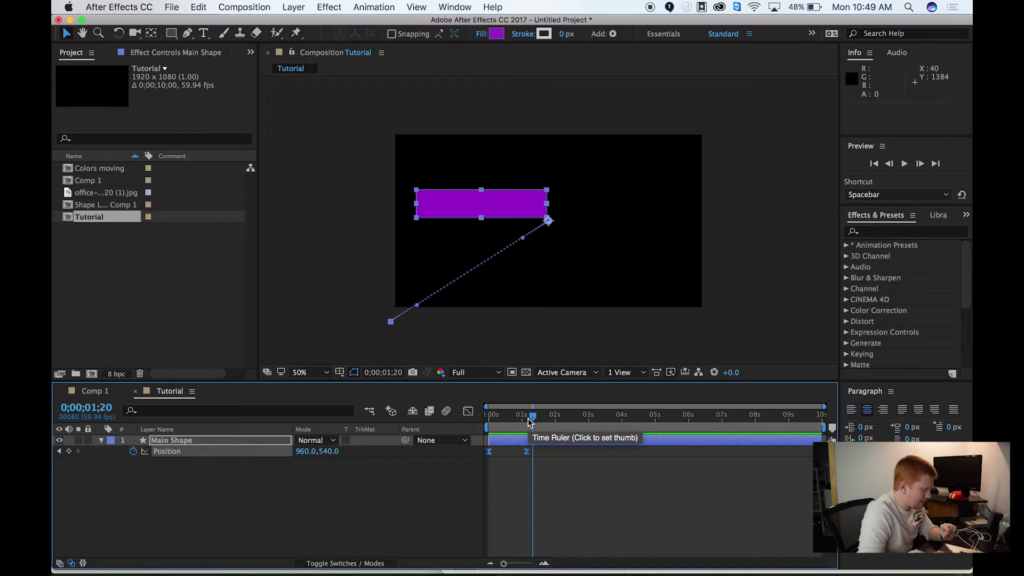
Switch the timeline to the Graph Editor to show the Position value curves.
click(469, 413)
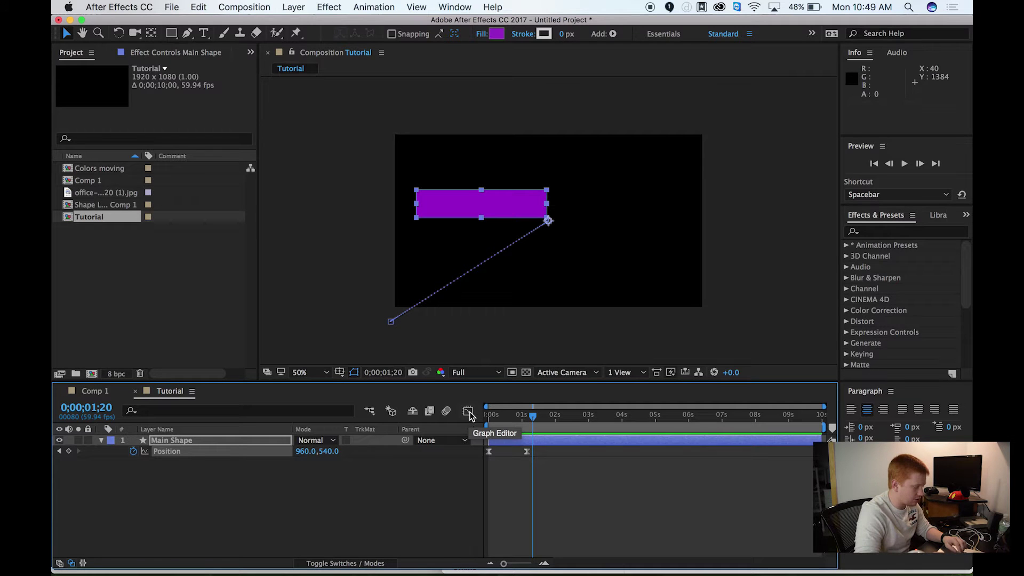
click(469, 414)
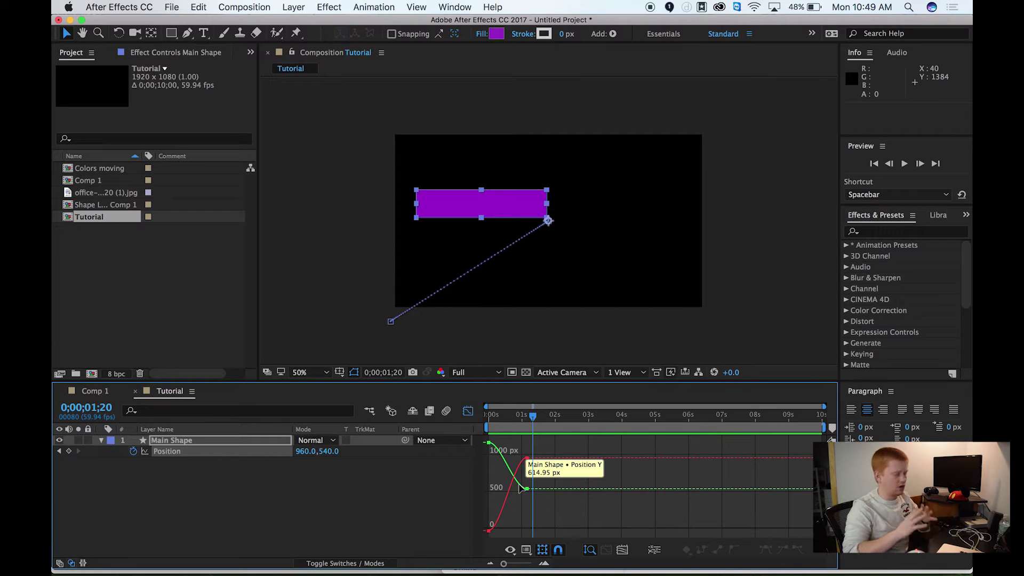
right_click(187, 453)
Separate Position into X and Y dimensions and reshape the Y Position ease handles.
click(210, 472)
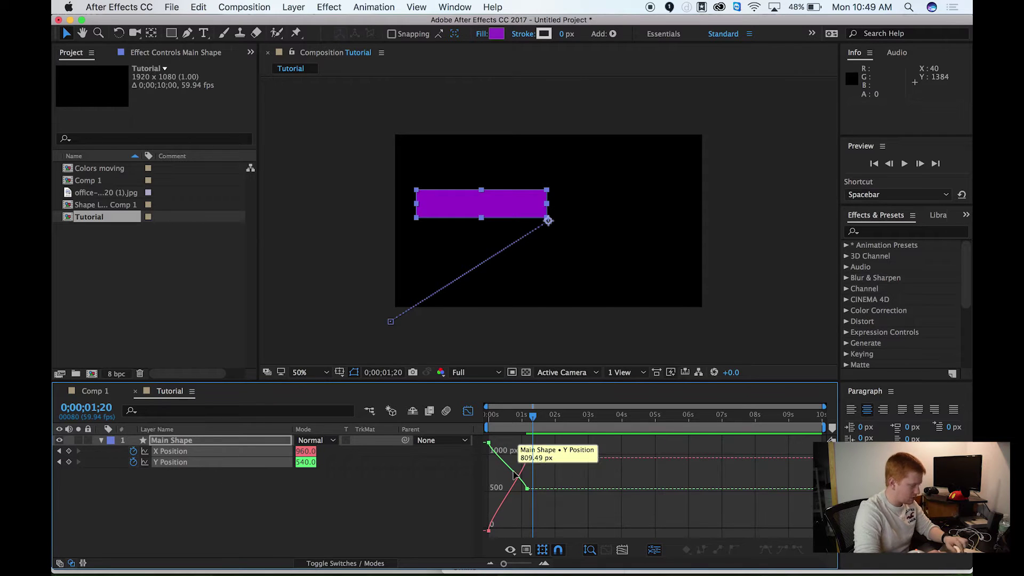
click(527, 488)
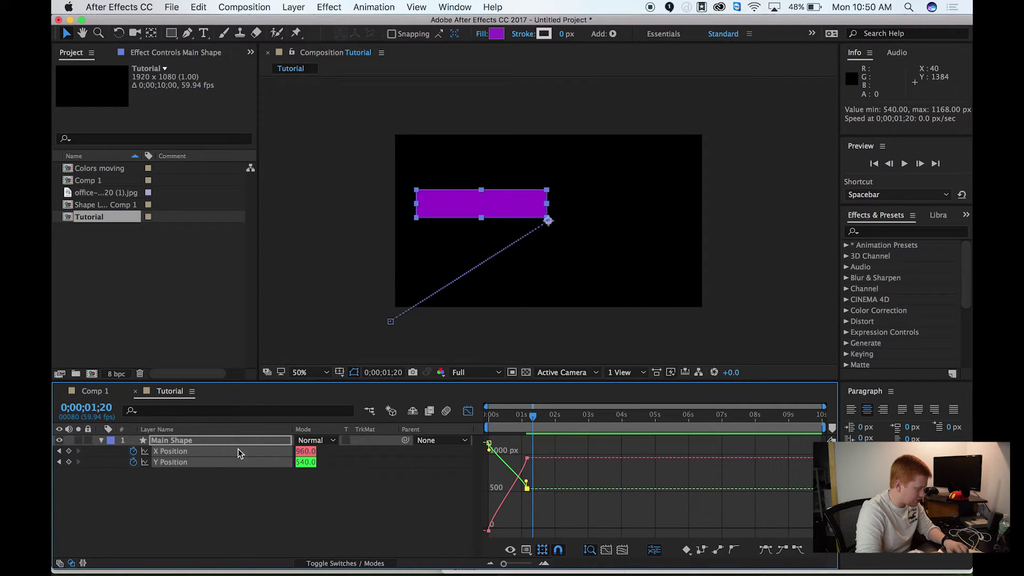
drag(527, 485, 505, 488)
drag(489, 444, 512, 443)
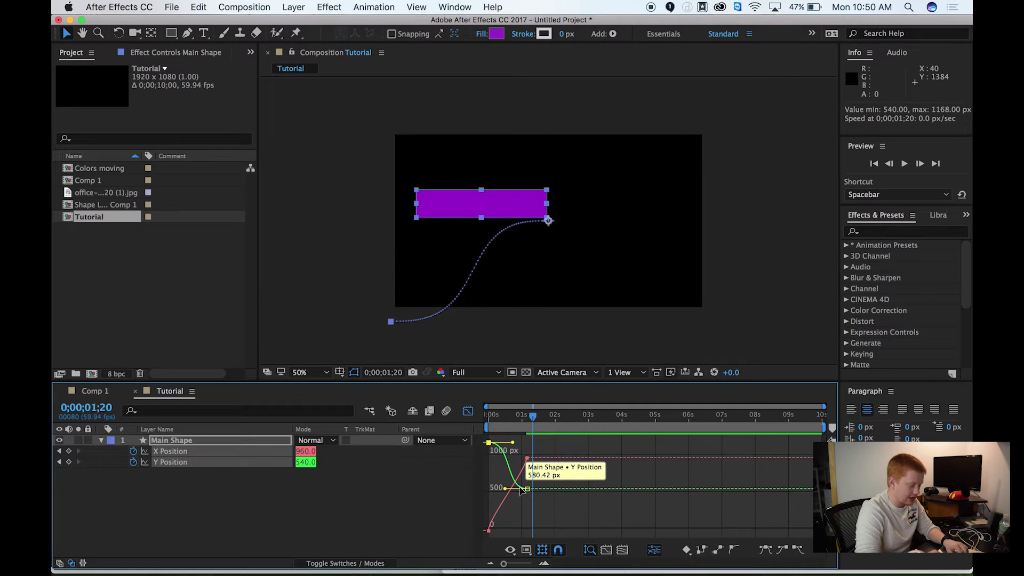
Reshape the X Position ease handles so the slide-in path becomes a straight diagonal.
click(527, 469)
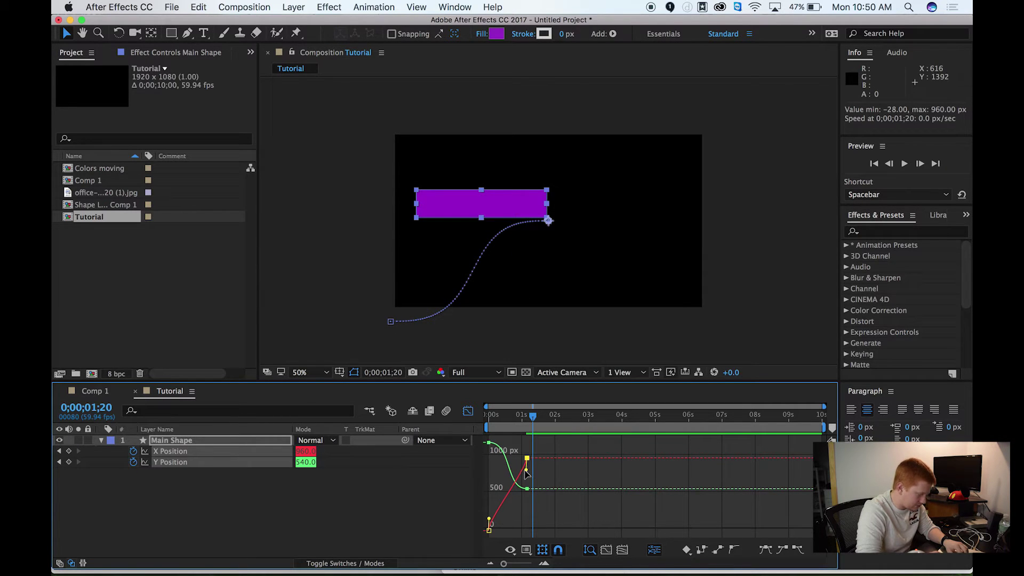
mouse_move(526, 473)
mouse_down()
mouse_move(504, 499)
mouse_move(510, 464)
mouse_up()
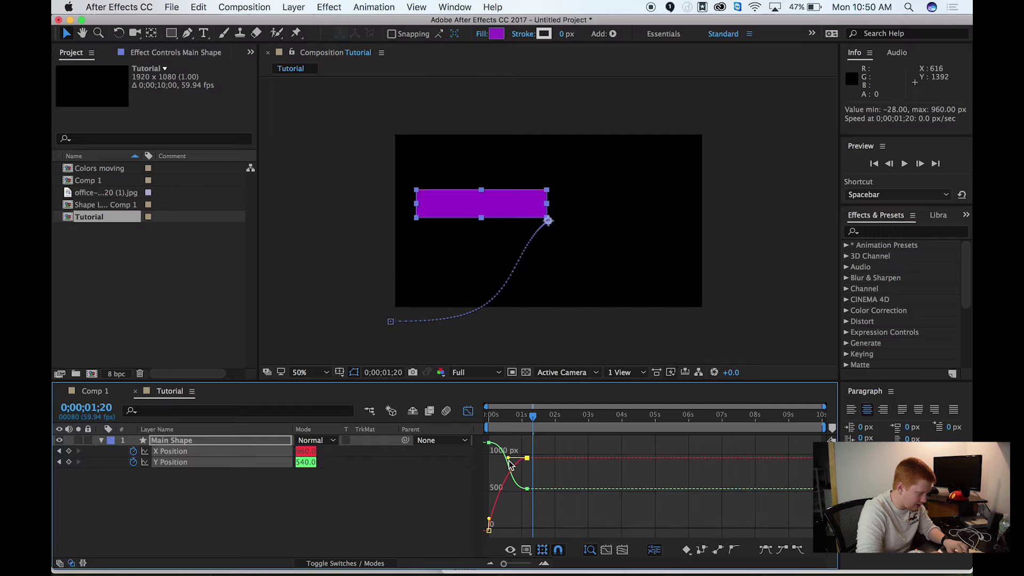
drag(489, 519, 513, 524)
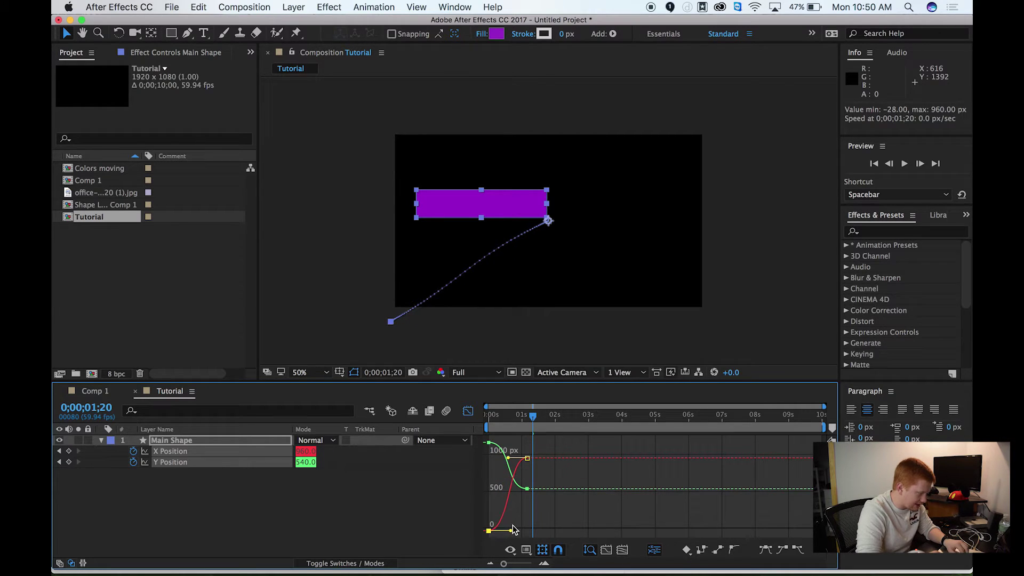
click(508, 459)
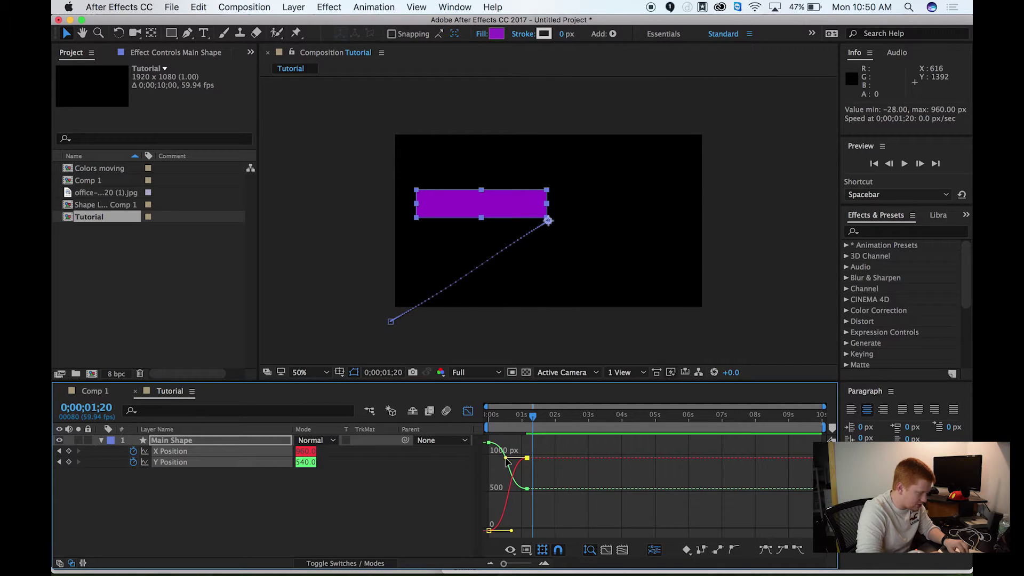
drag(533, 416, 449, 418)
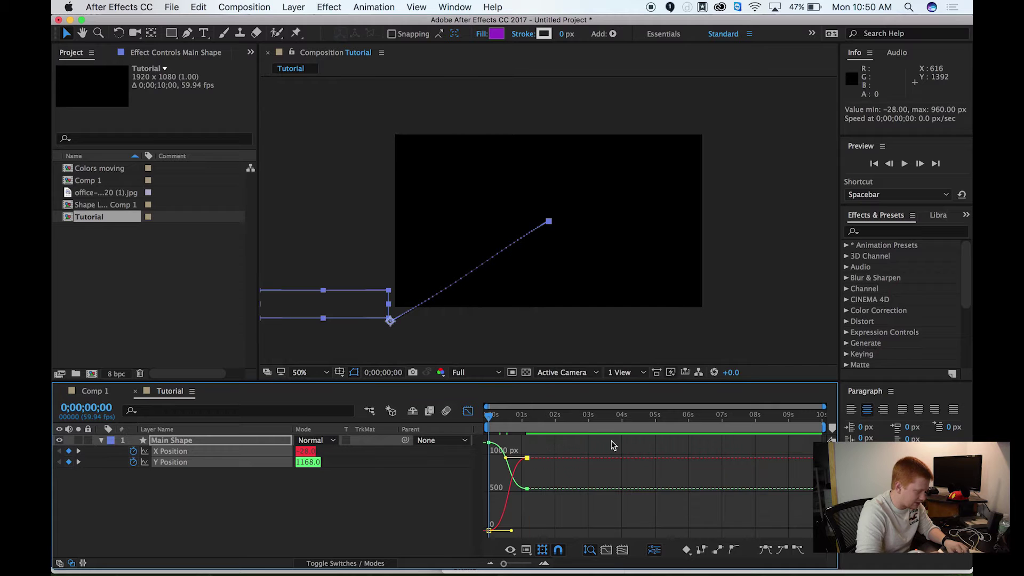
Shorten the work area to end around 1;40 and preview just the slide-in.
key(space)
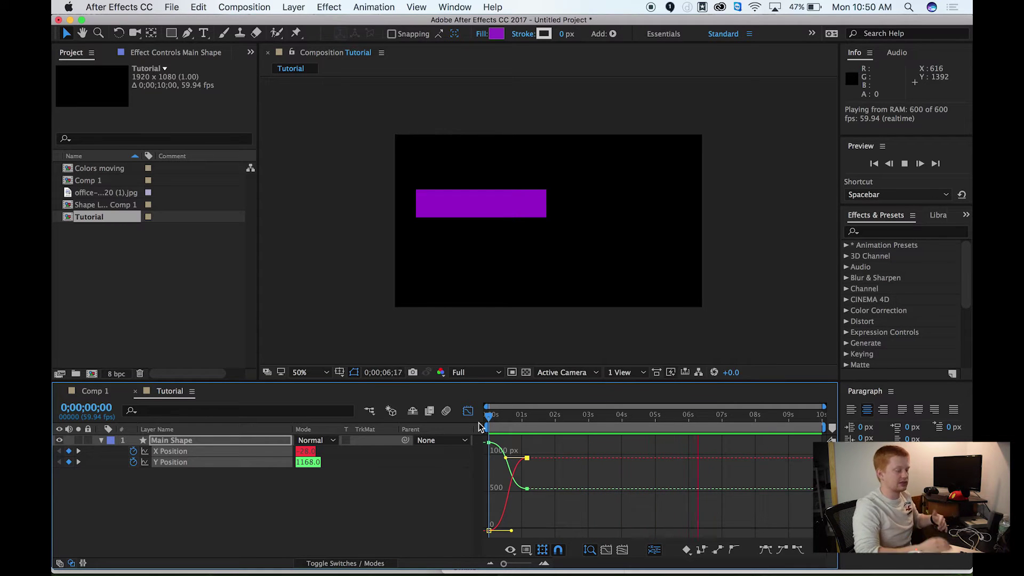
key(space)
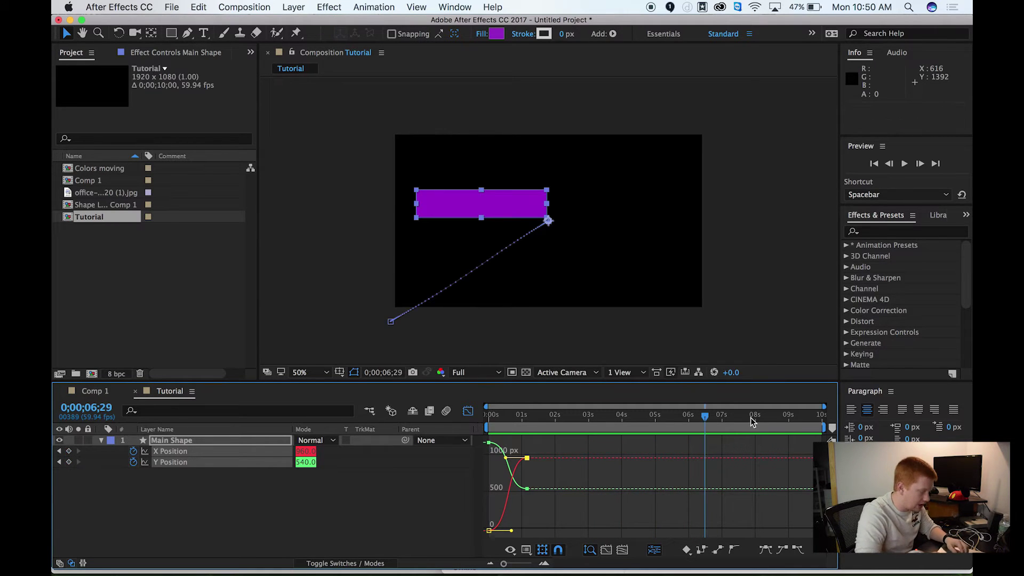
drag(827, 428, 550, 424)
key(space)
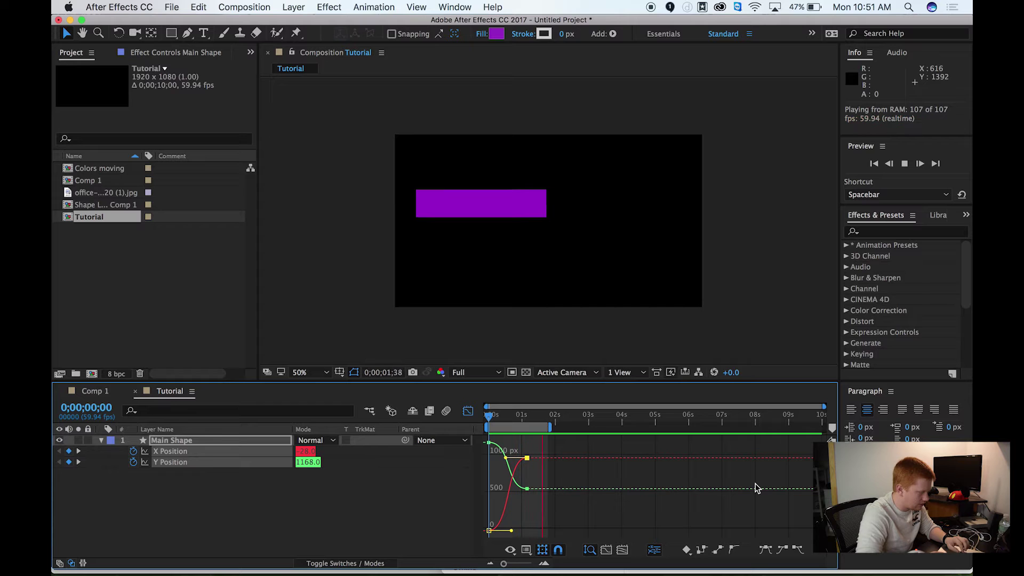
key(space)
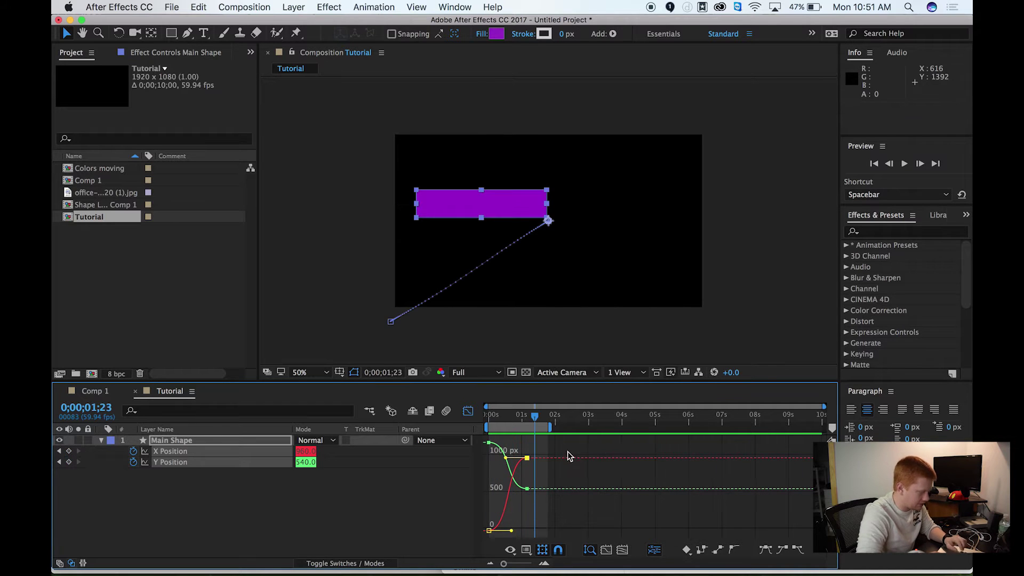
key(equal)
drag(567, 417, 621, 424)
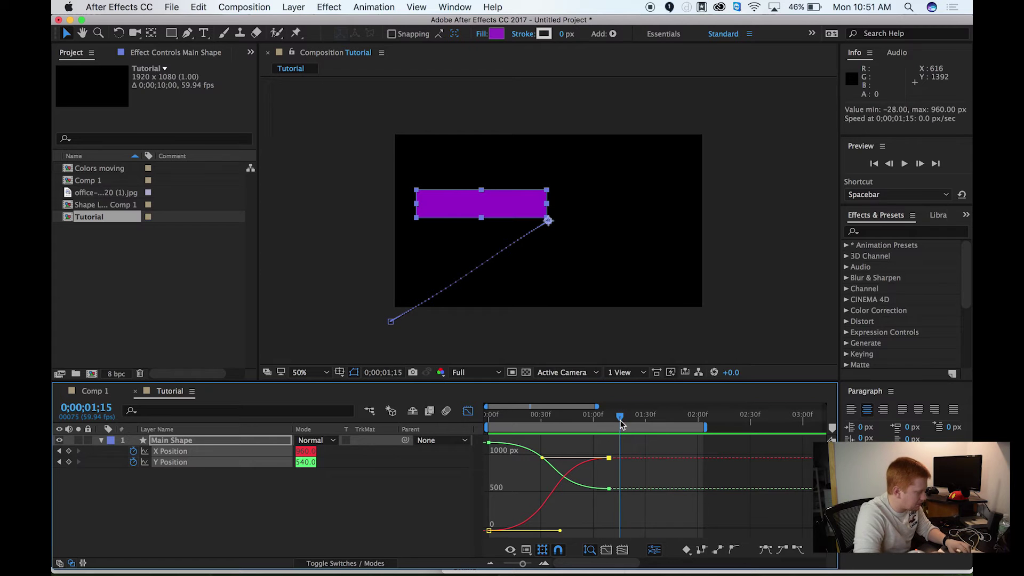
Collapse Main Shape, compare with Comp 1, and return Tutorial to layer bars.
click(100, 441)
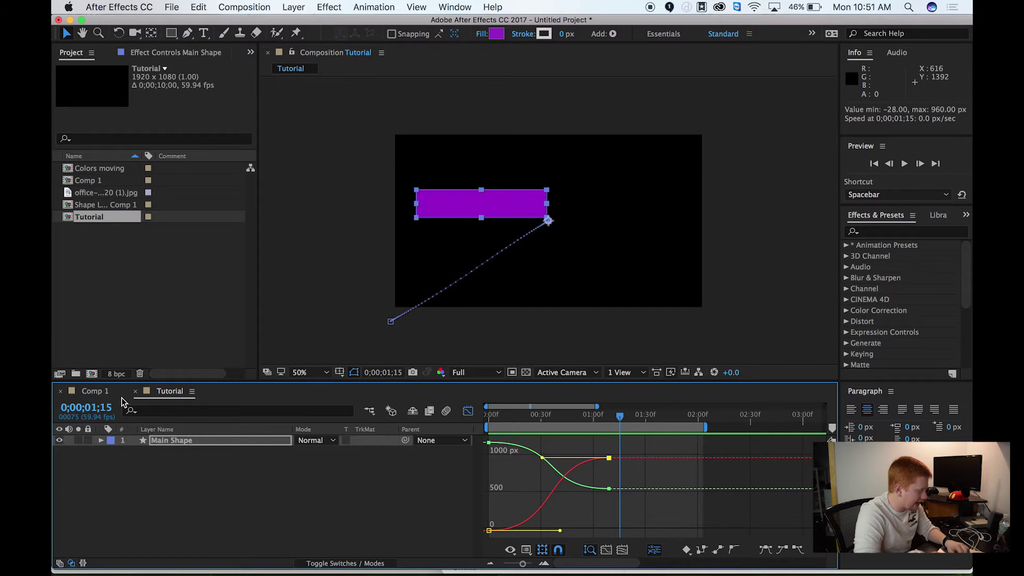
click(95, 392)
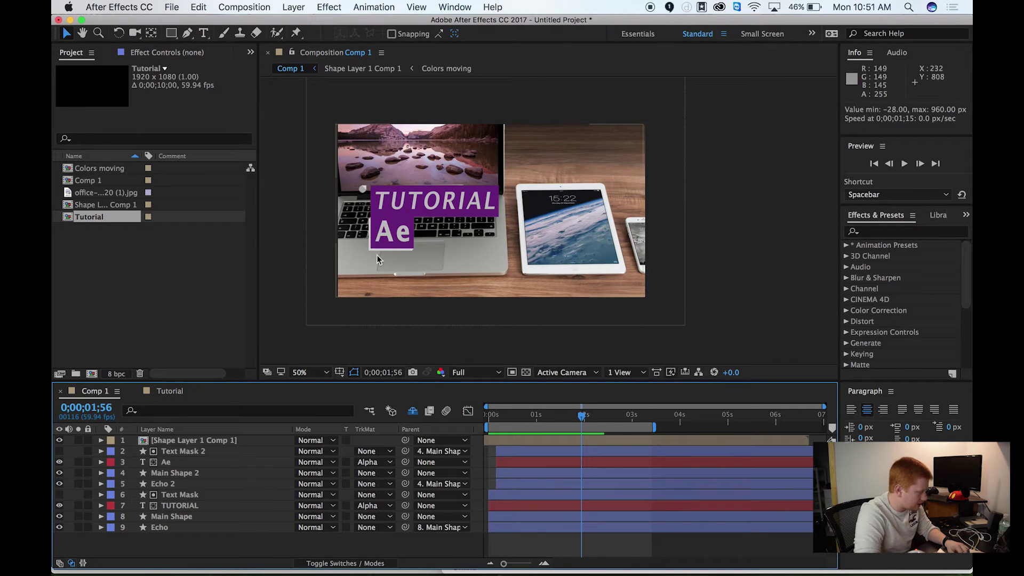
key(j)
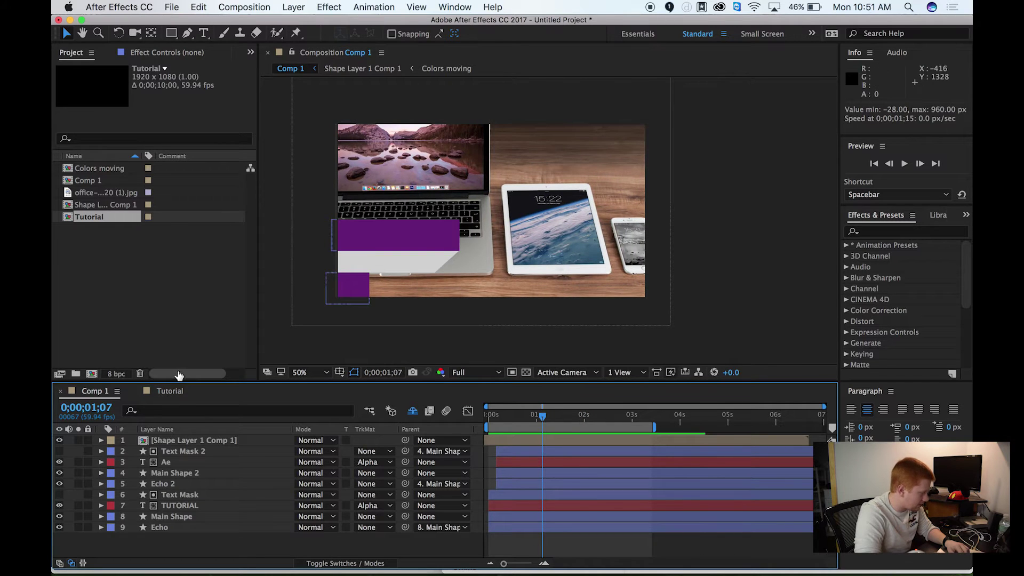
click(168, 392)
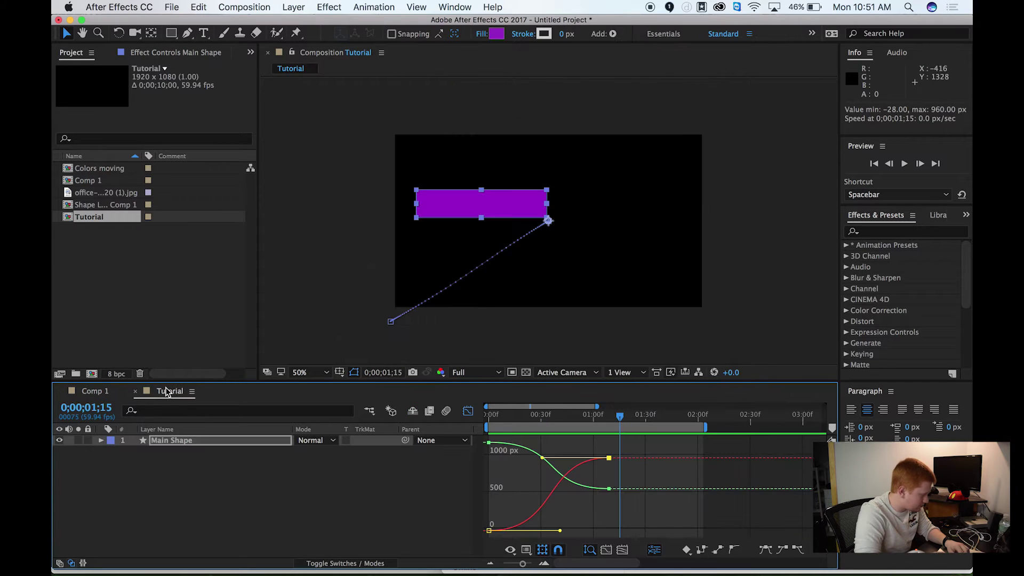
click(467, 413)
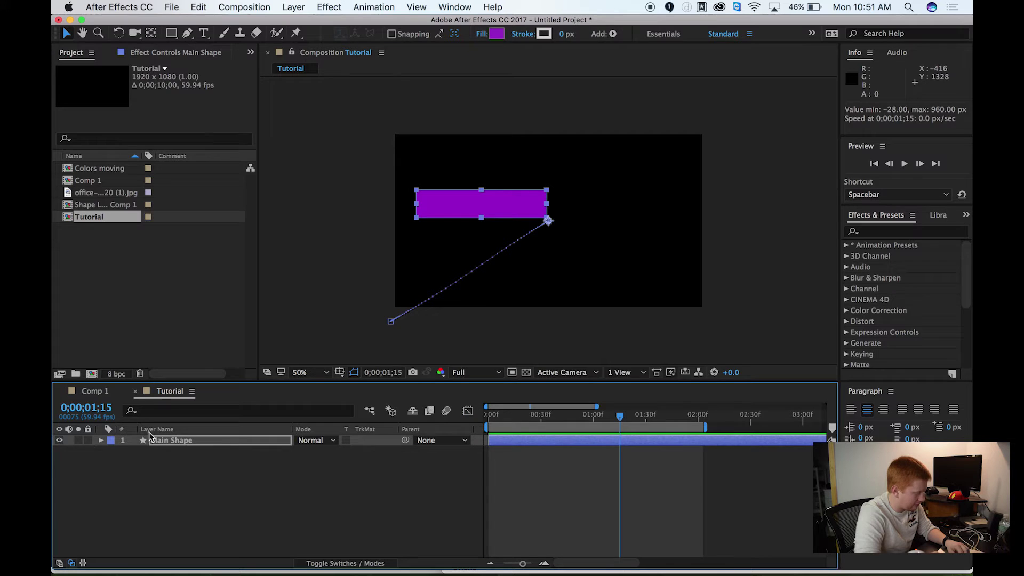
Duplicate Main Shape, move the copy beneath it, rename it 'Echo', and reveal its keyframes.
double_click(182, 443)
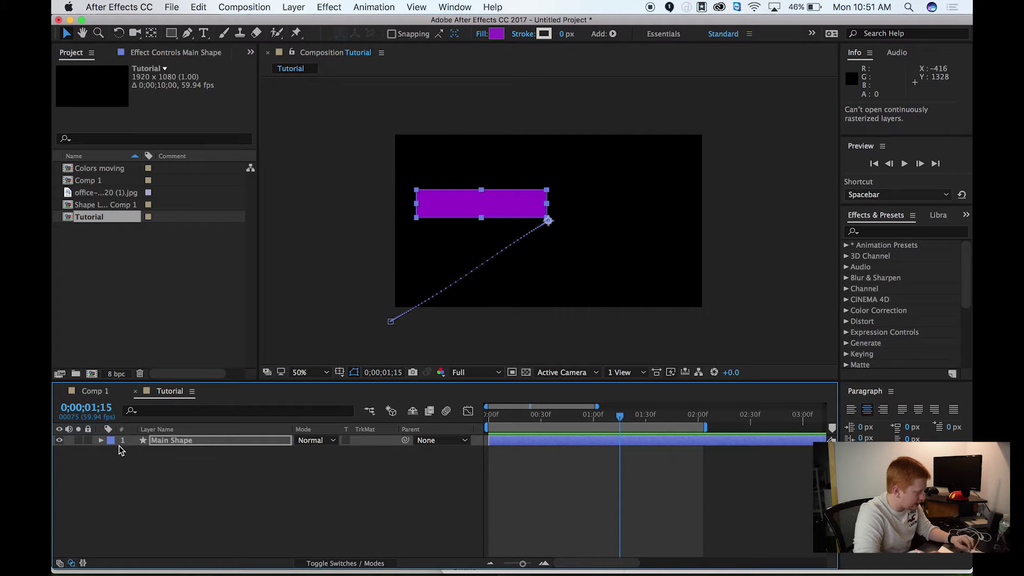
click(201, 5)
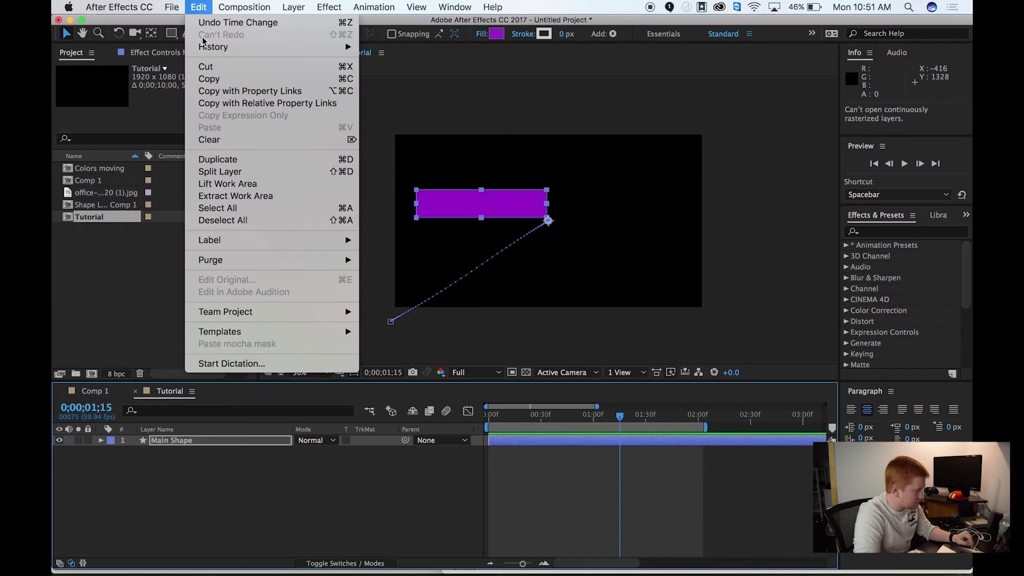
click(217, 156)
drag(184, 442, 186, 460)
key(Return)
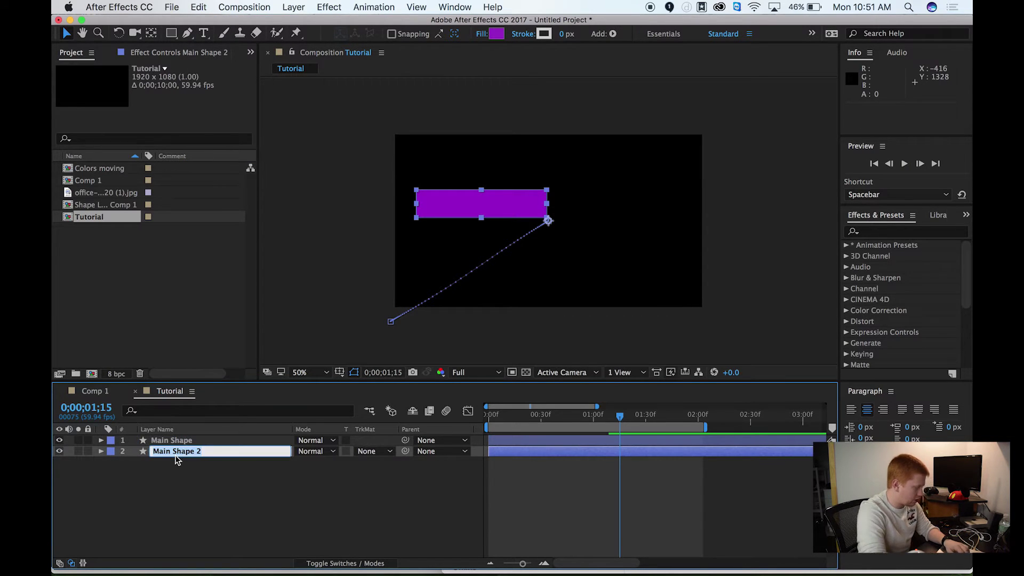
text(Echo)
key(Return)
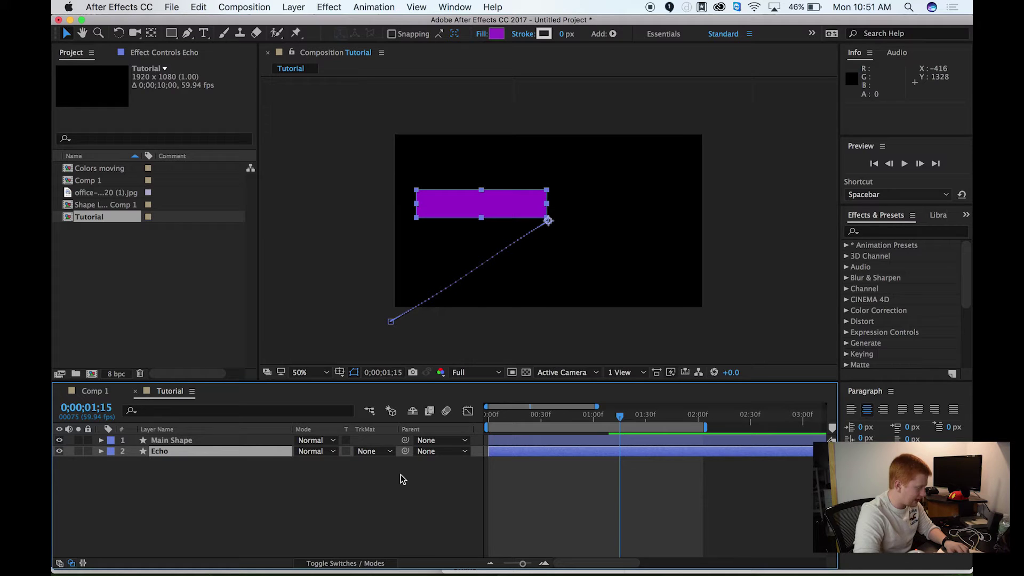
key(u)
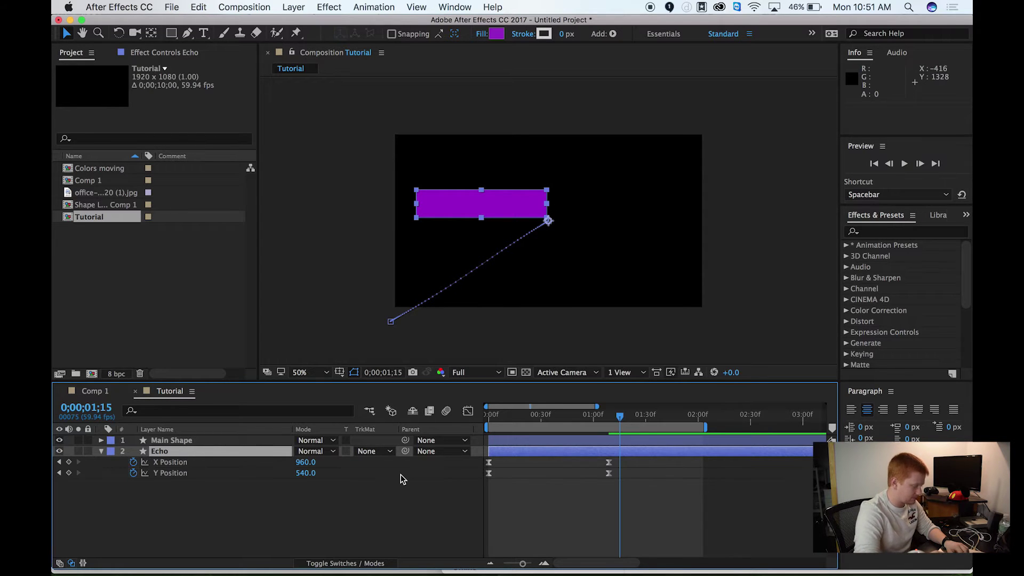
Remove Echo's X/Y Position keyframes, parent it to Main Shape, and hide Main Shape.
click(133, 463)
click(134, 473)
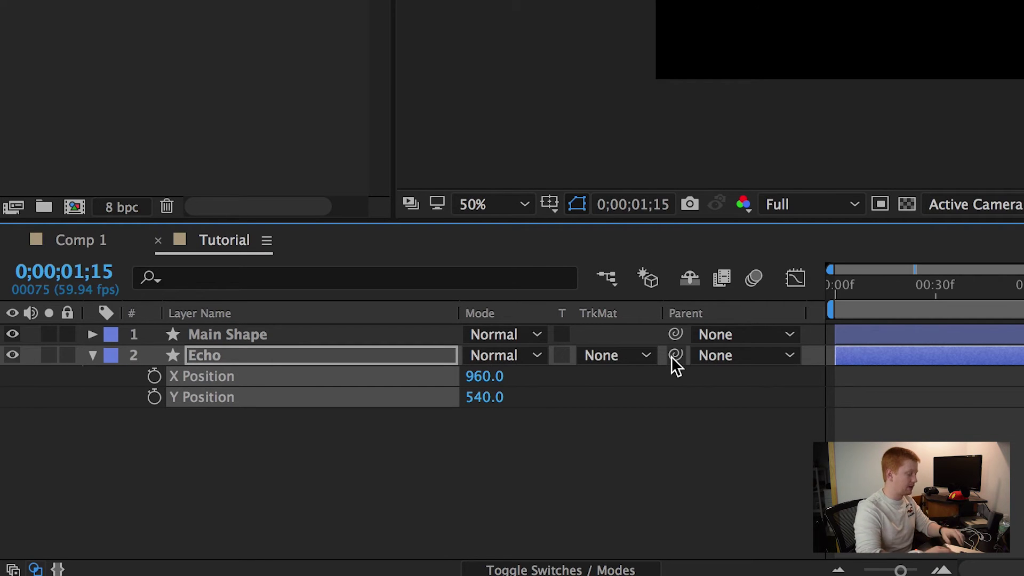
drag(674, 356, 264, 335)
click(264, 335)
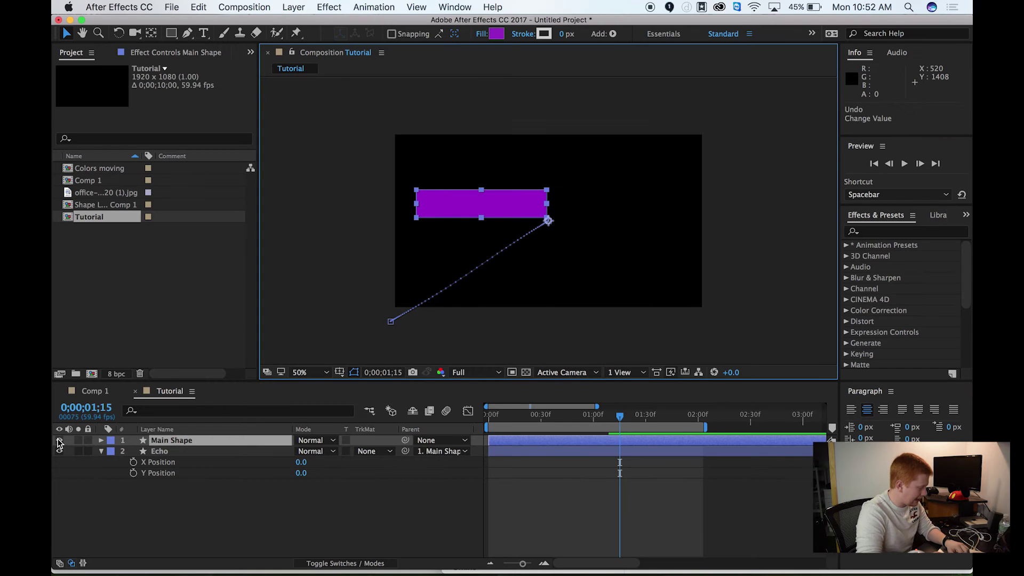
click(59, 442)
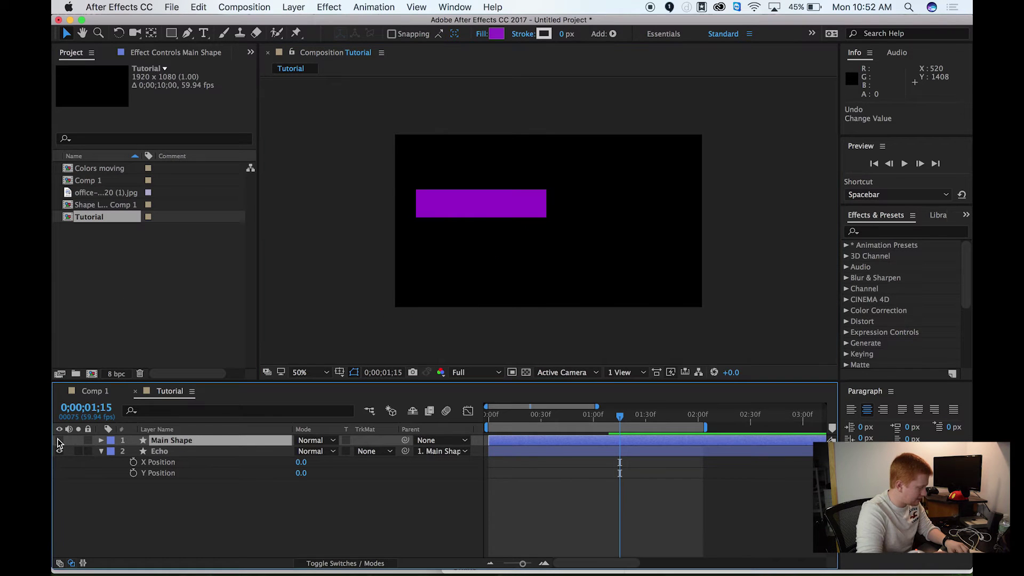
Set the Echo layer's fill to white (FFFFFF).
click(204, 453)
click(495, 34)
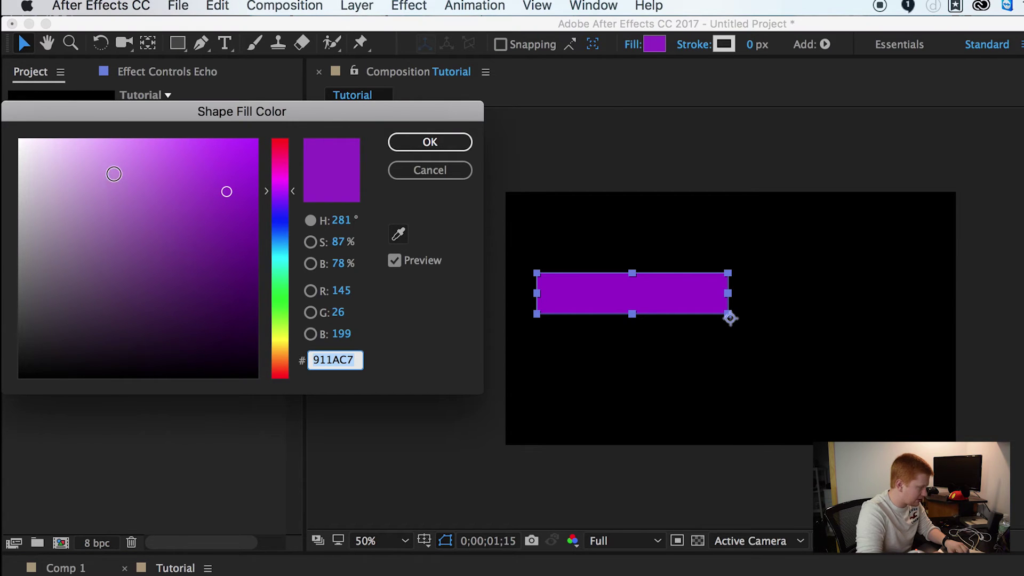
click(20, 140)
click(431, 143)
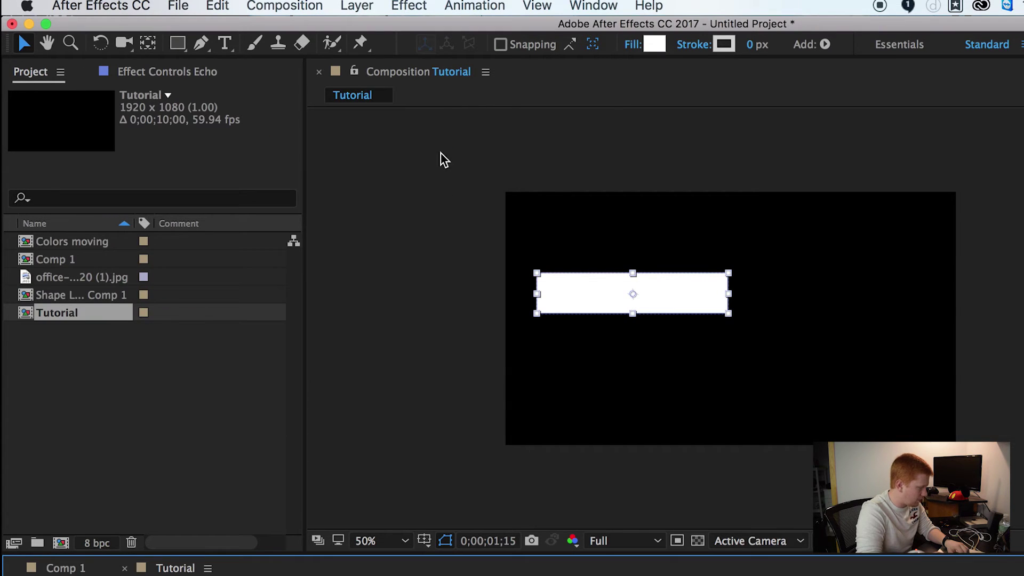
key(F2)
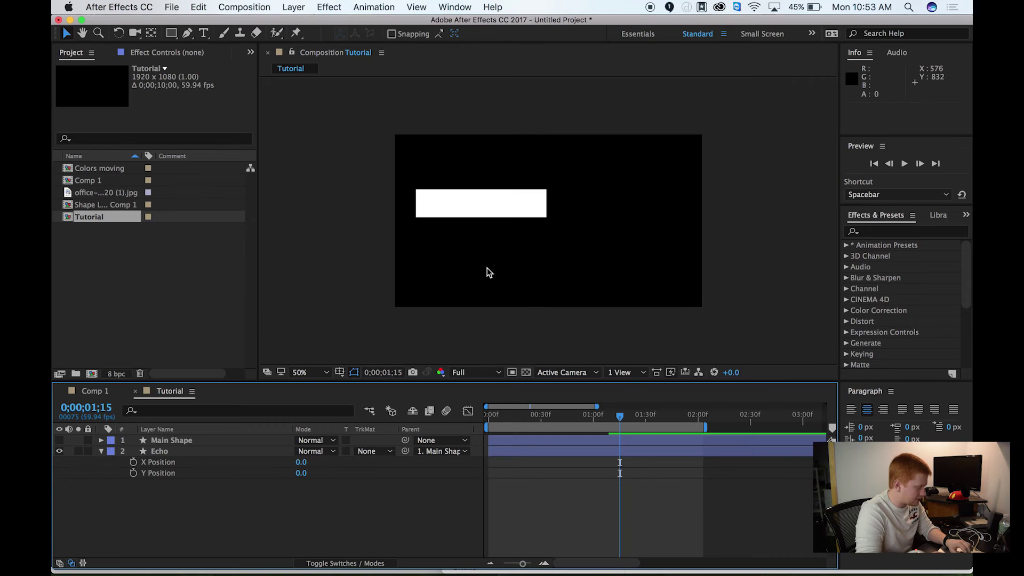
click(94, 393)
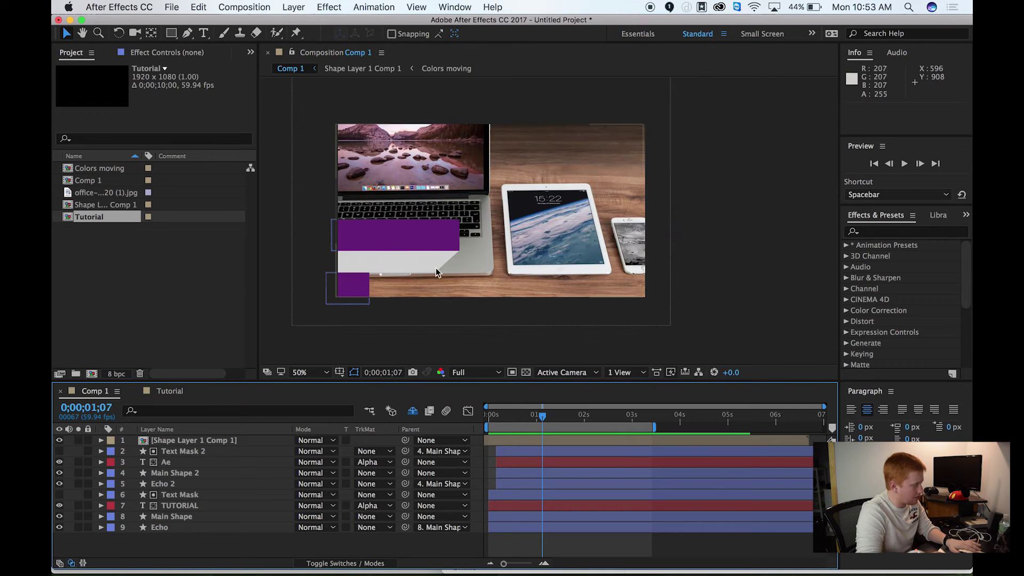
click(168, 392)
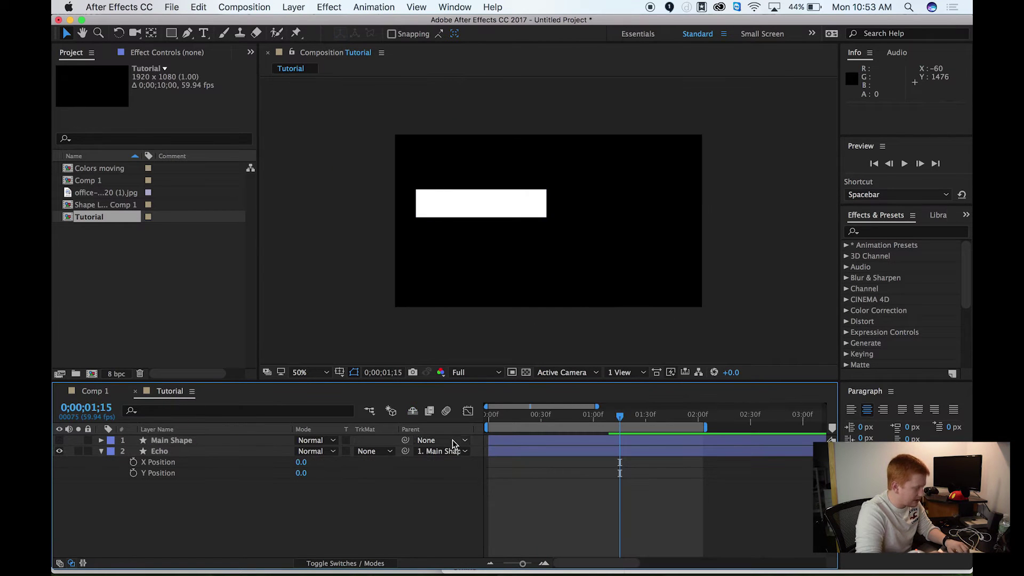
Apply the Time > Echo effect to the Echo layer.
click(901, 231)
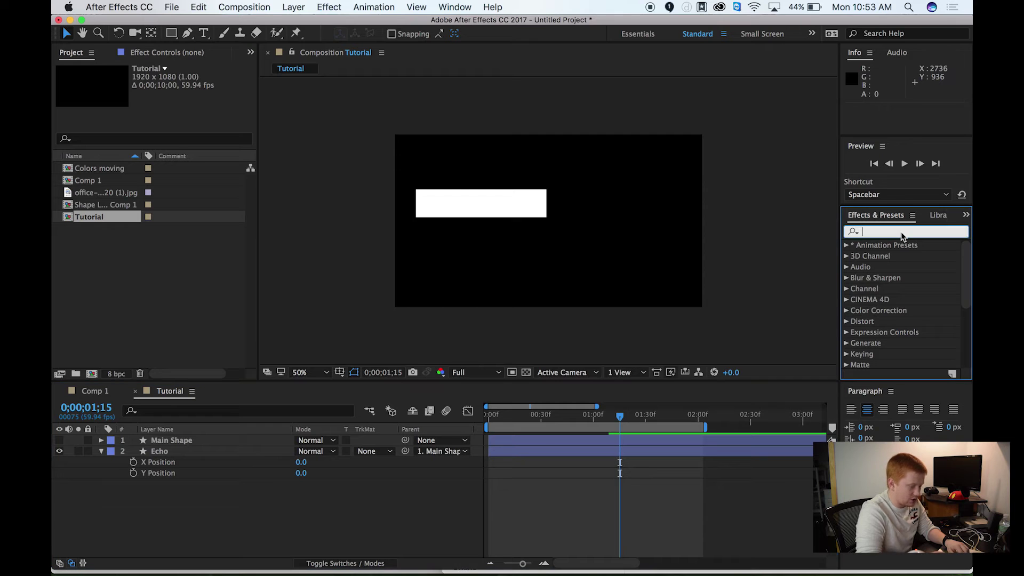
scroll(879, 318, down, 5)
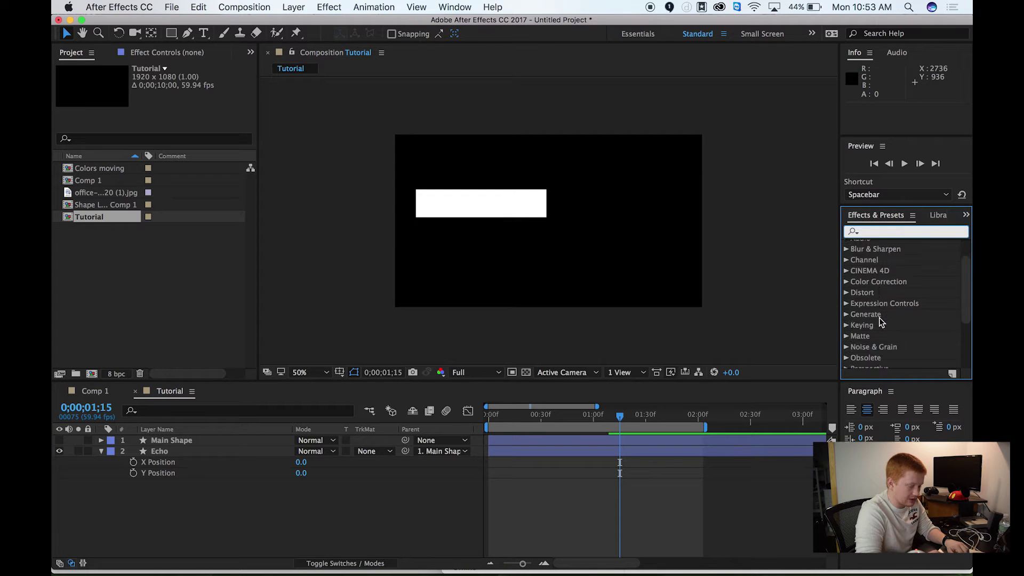
click(846, 339)
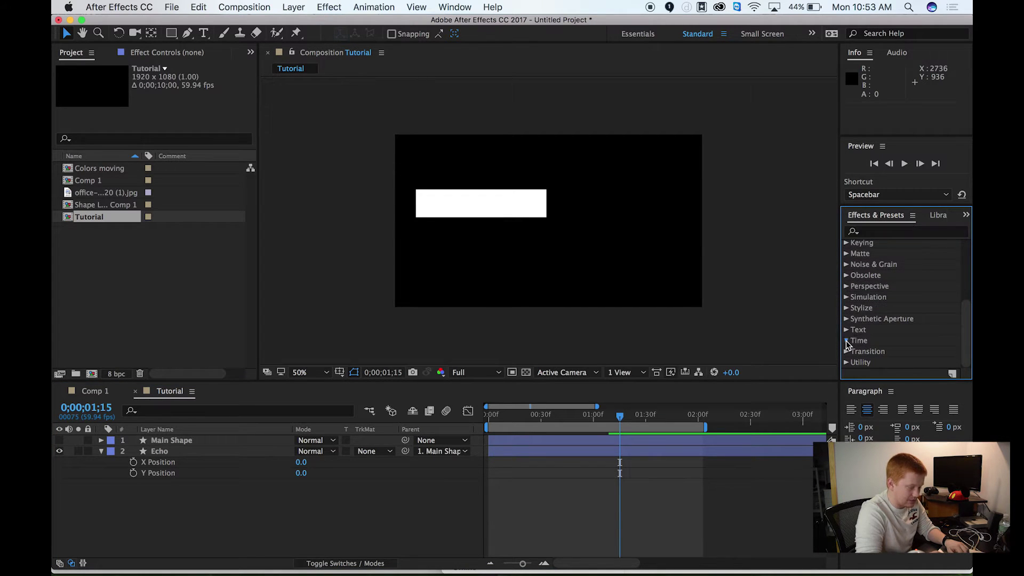
click(875, 299)
drag(866, 297, 161, 452)
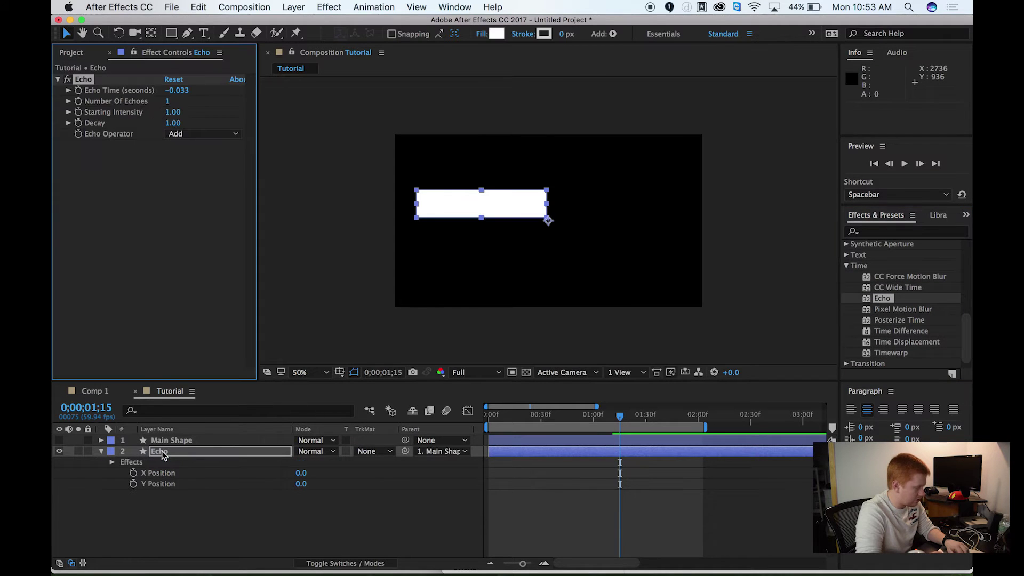
Move back to frame 40 and zoom the viewer to inspect the trailing echo.
drag(602, 414, 570, 421)
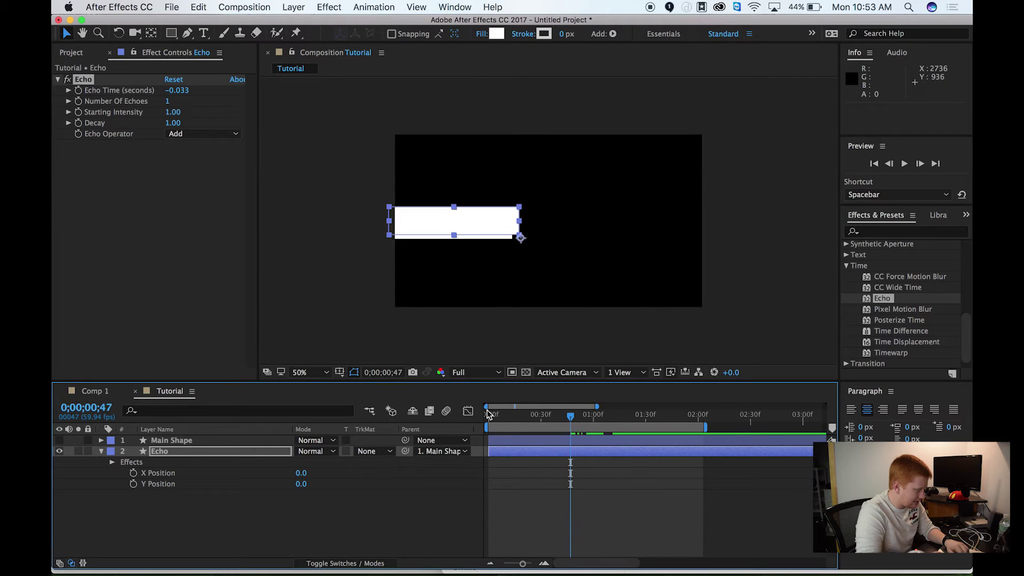
click(458, 334)
scroll(488, 262, up, 4)
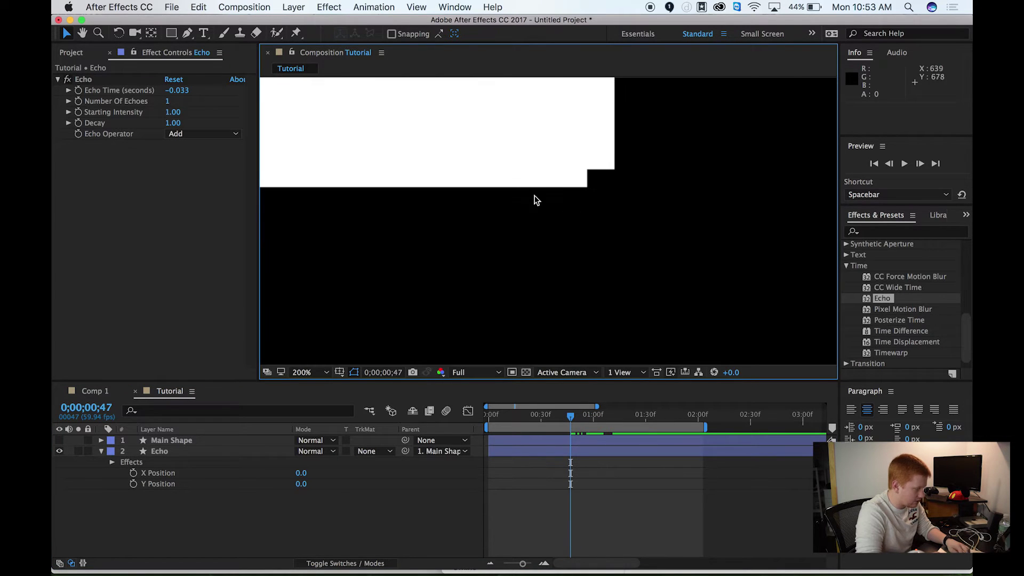
key(Page_Up)
key(Page_Up)
key(Page_Up)
key(Page_Up)
key(Page_Up)
key(Page_Up)
key(Page_Up)
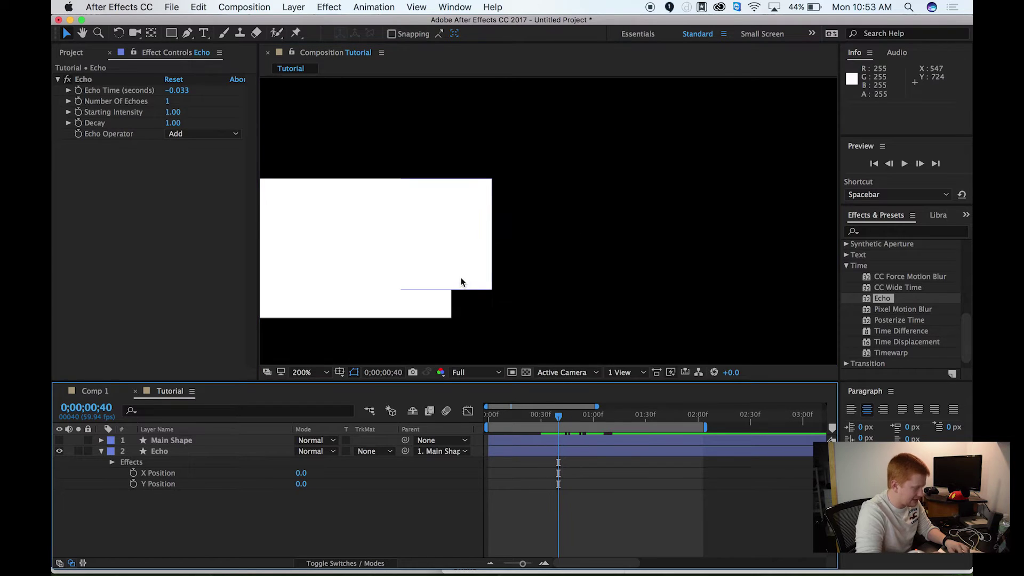
click(529, 405)
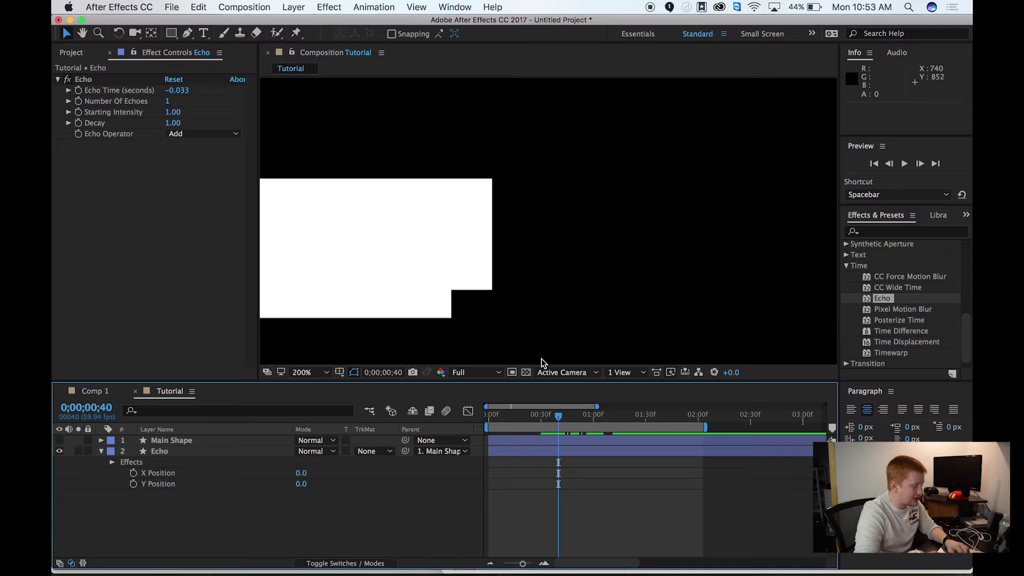
Give the Echo layer a light gray D7D7D7 fill so its trail reads as a gray band.
key(Page_Up)
key(Page_Up)
key(Page_Up)
click(168, 451)
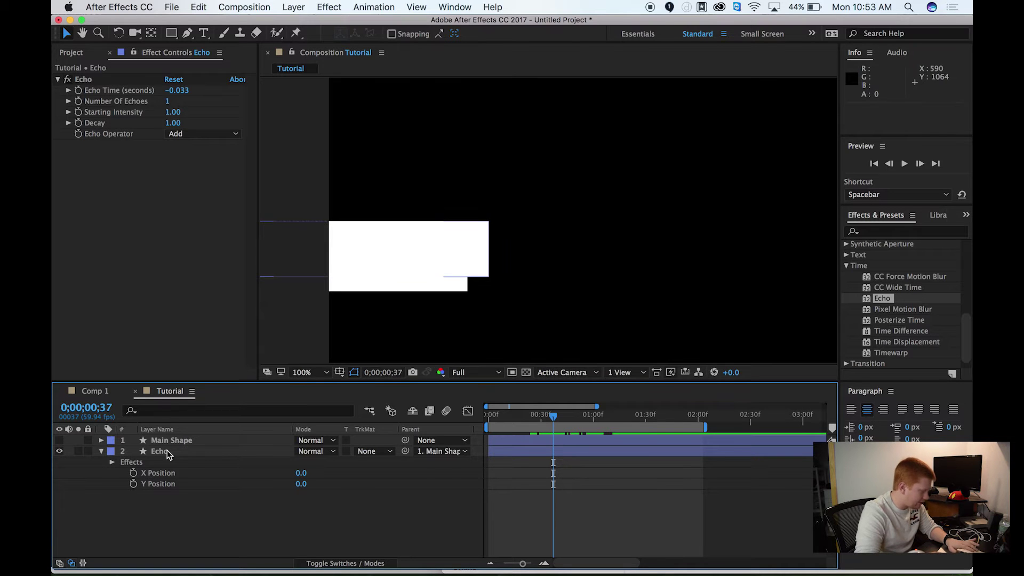
click(497, 35)
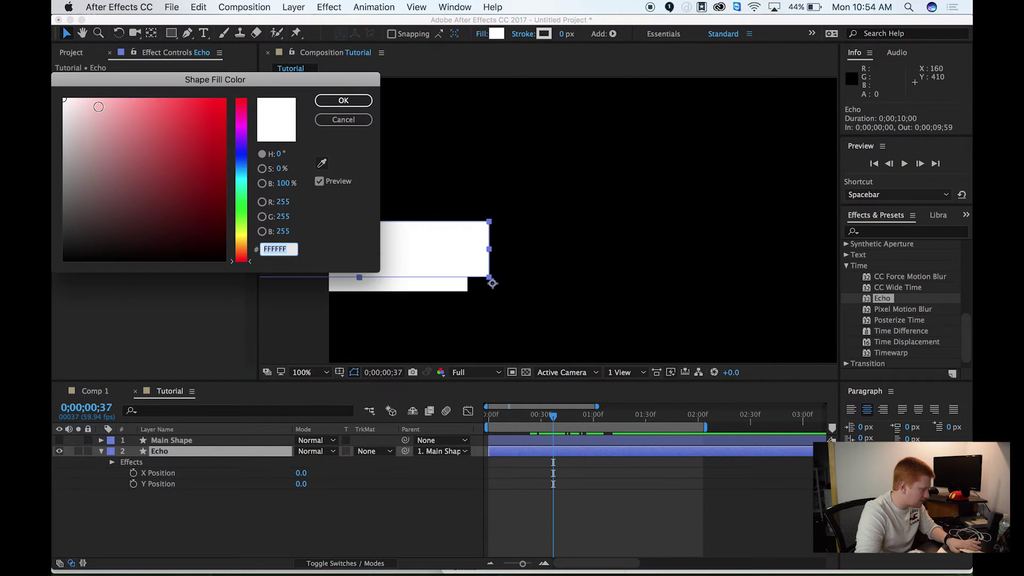
drag(80, 106, 55, 122)
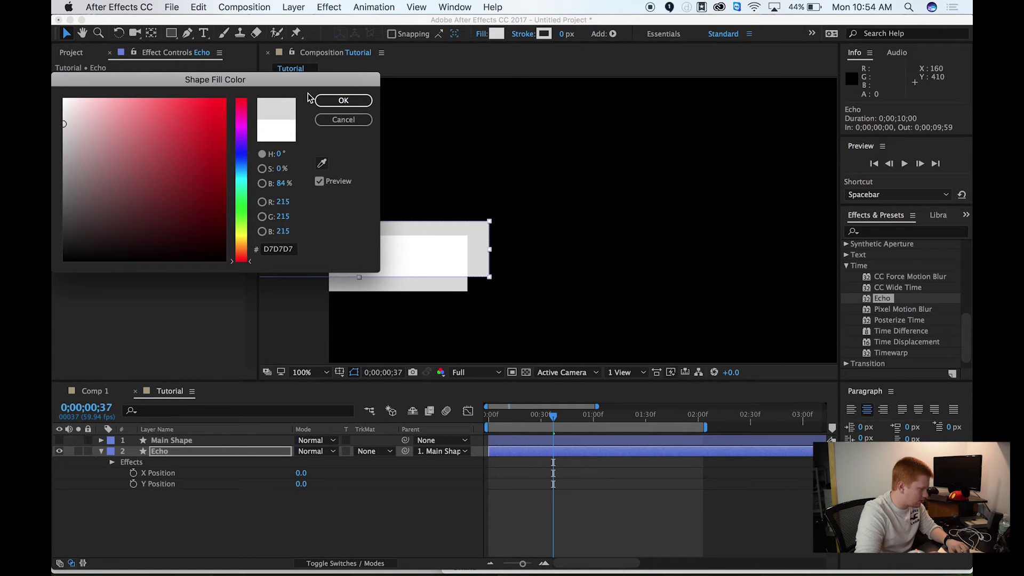
click(339, 101)
key(Page_Down)
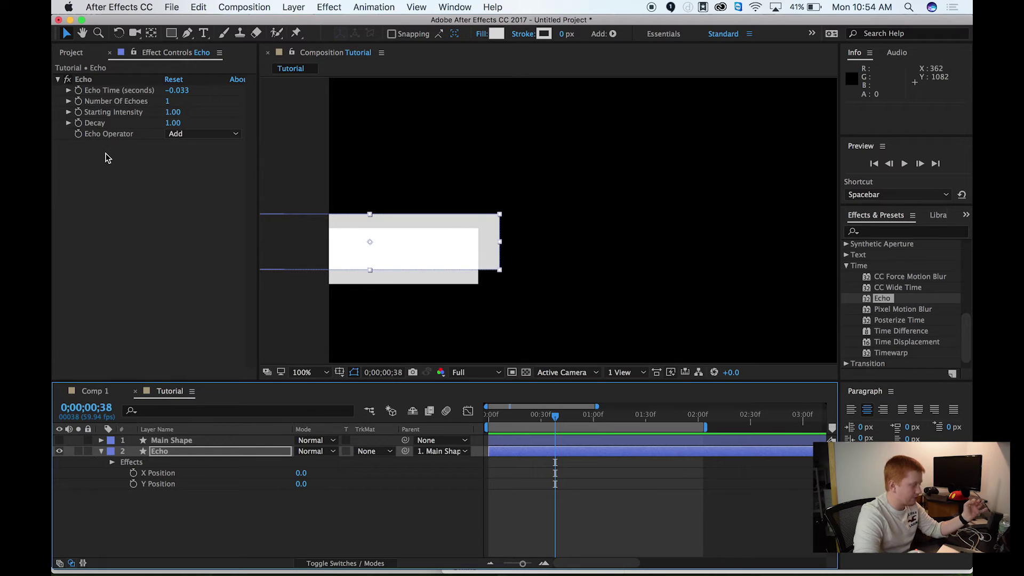
Set the Echo Operator to Composite In Front and scrub to preview the echo.
click(184, 133)
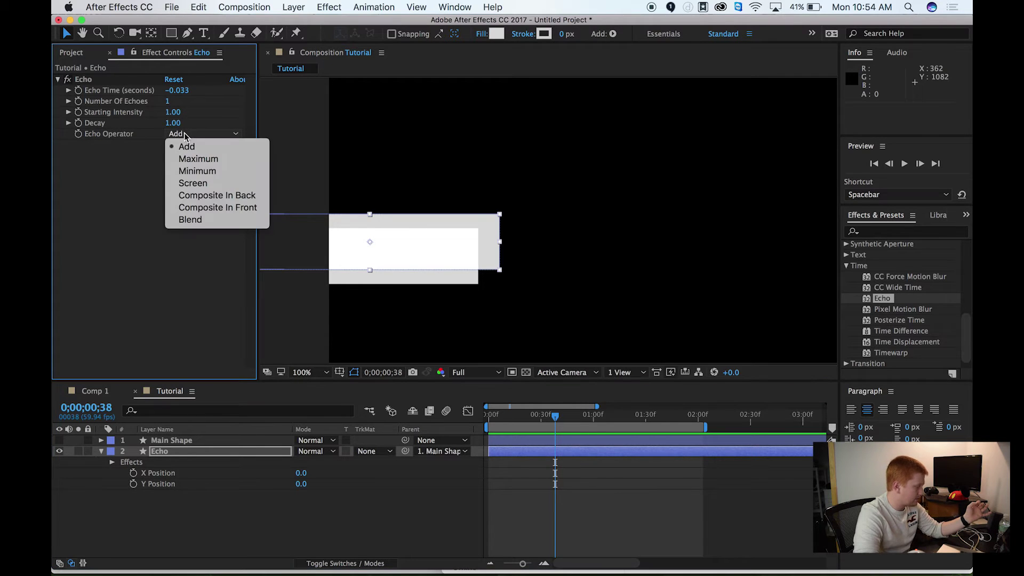
click(228, 215)
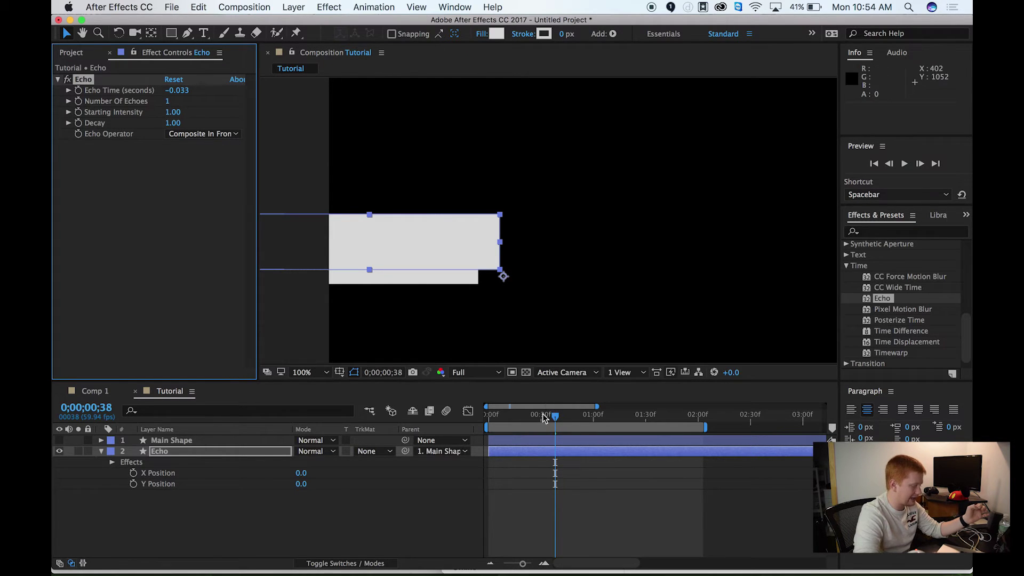
mouse_move(543, 414)
mouse_down()
mouse_move(525, 415)
mouse_move(558, 420)
mouse_up()
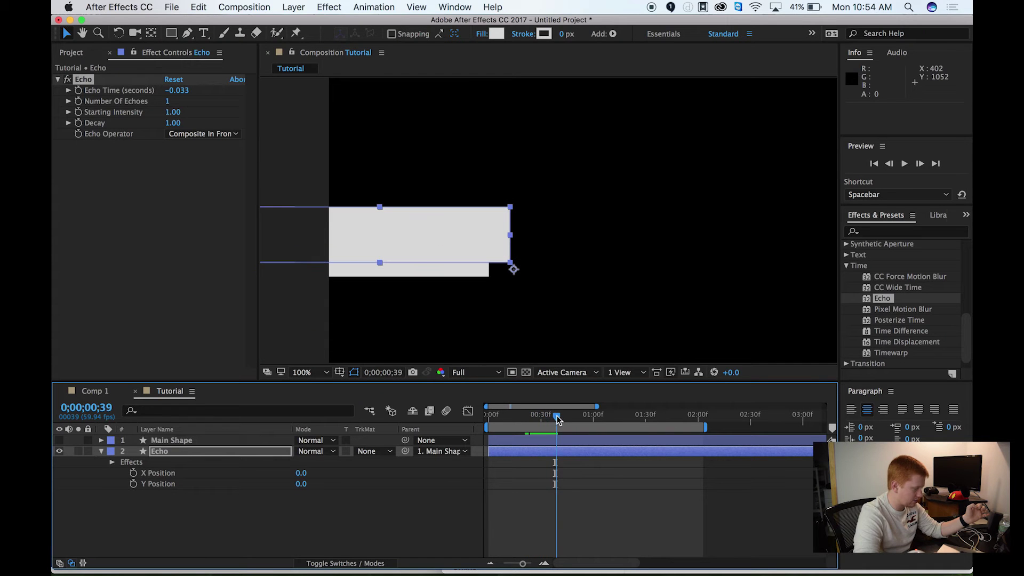
Make the Main Shape layer visible again and check the echo at about 0;28.
click(59, 441)
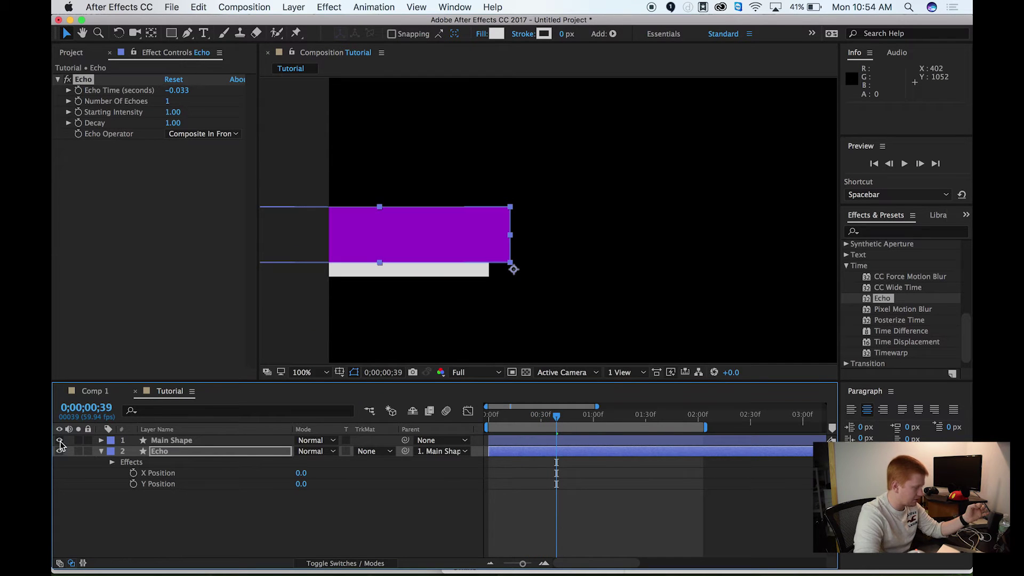
click(552, 523)
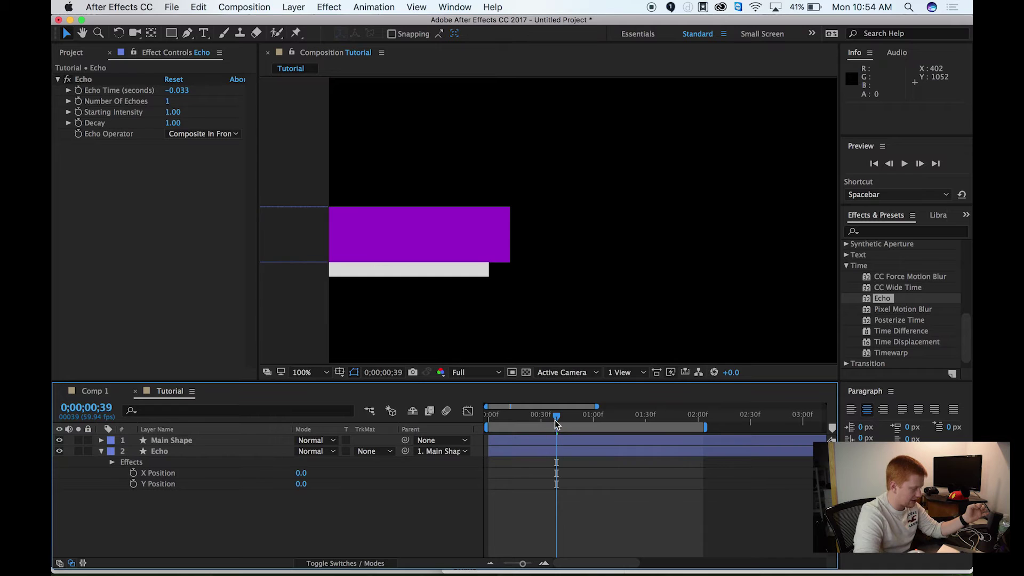
mouse_move(555, 419)
mouse_down()
mouse_move(538, 423)
mouse_move(565, 417)
mouse_up()
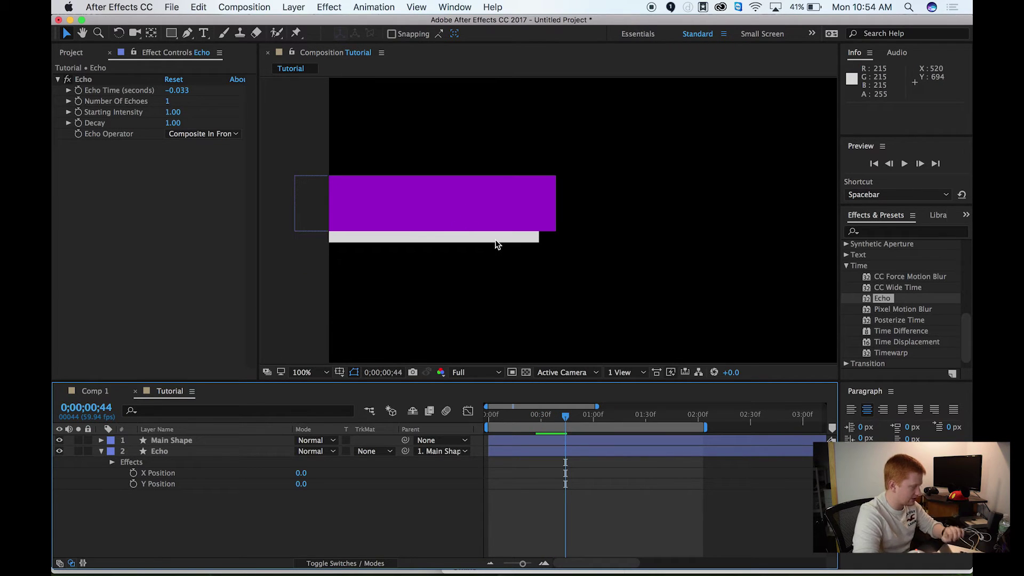
Set the Echo effect's Number Of Echoes to 85.
click(166, 102)
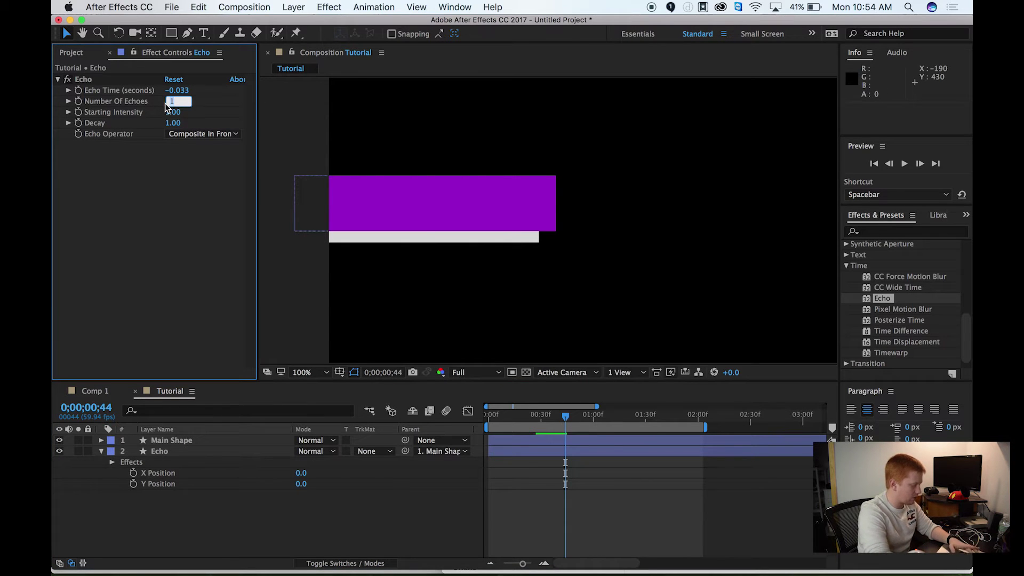
text(85)
key(Return)
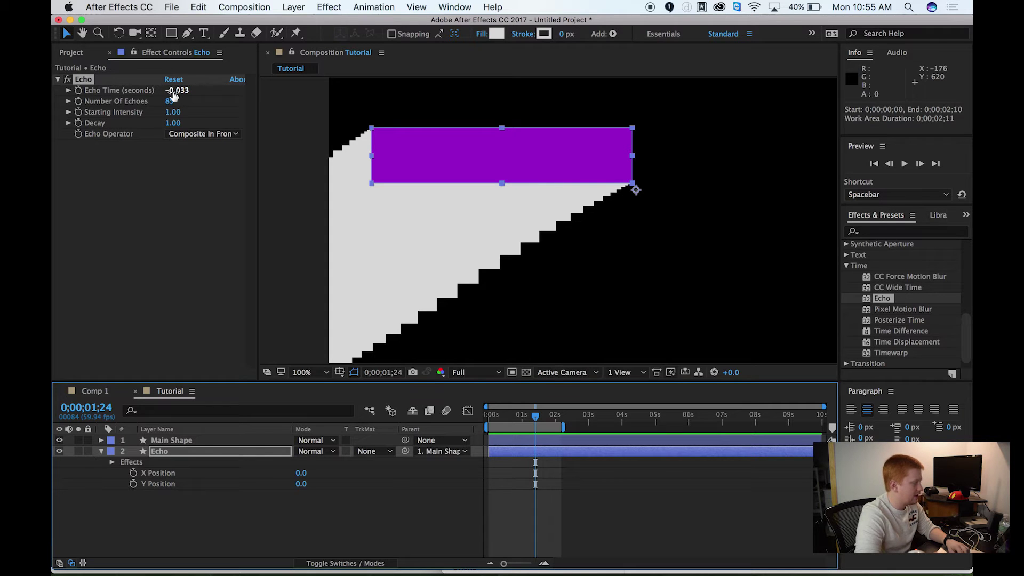
Set Echo Time to -0.002 seconds and preview the solid gray trail behind the bar.
drag(174, 95, 170, 90)
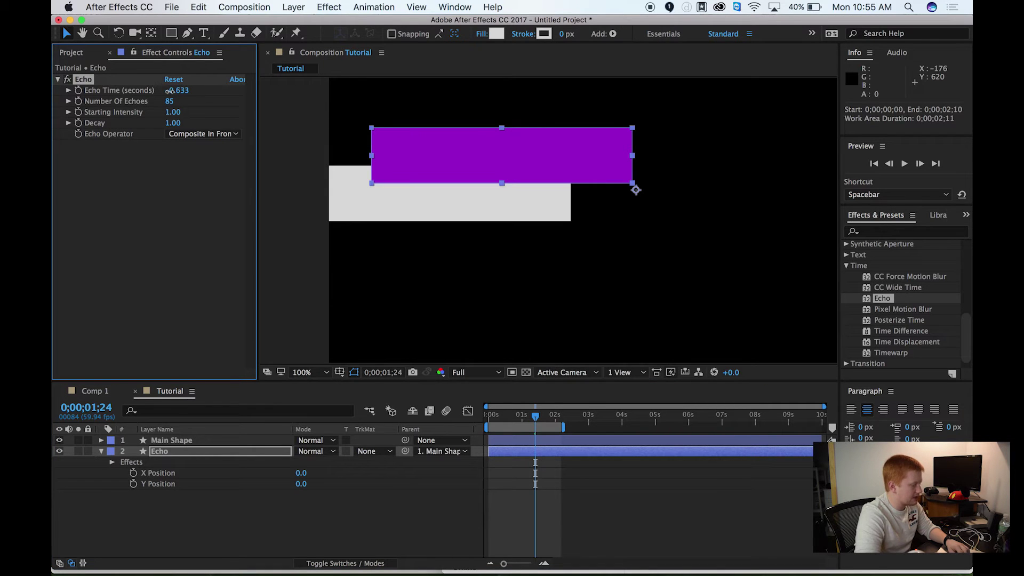
drag(170, 91, 170, 90)
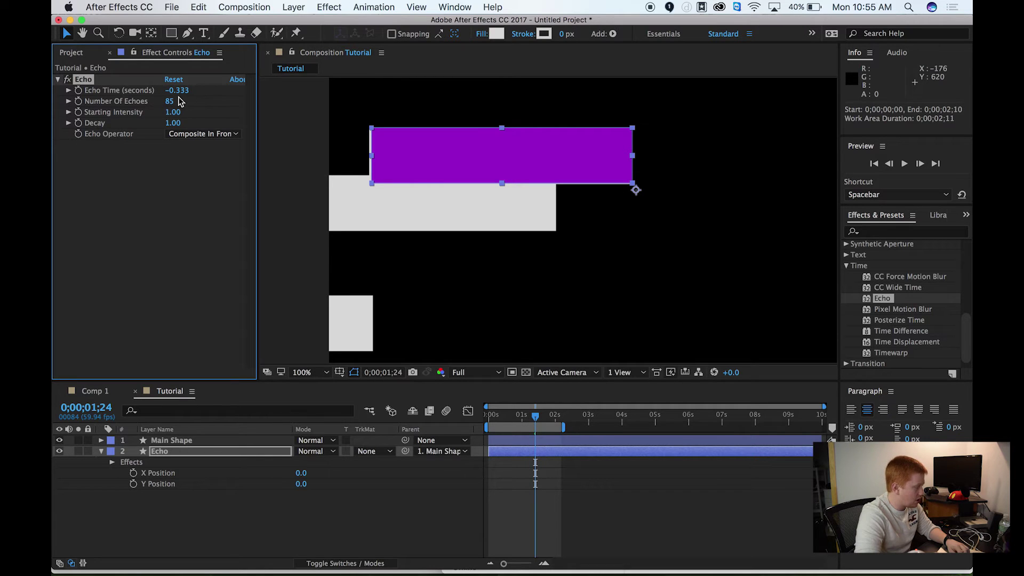
click(176, 91)
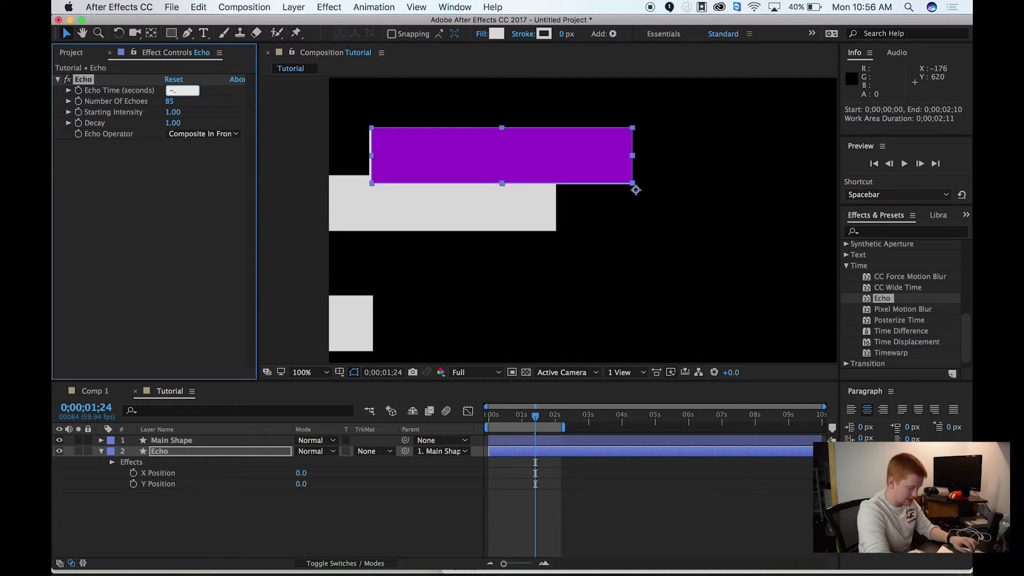
key(Return)
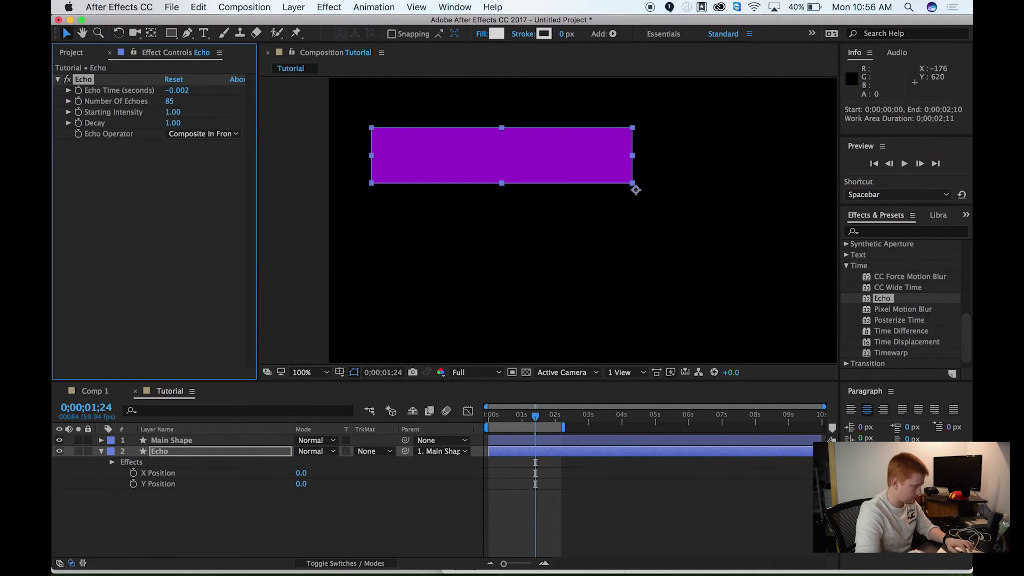
key(space)
click(532, 421)
drag(532, 421, 522, 422)
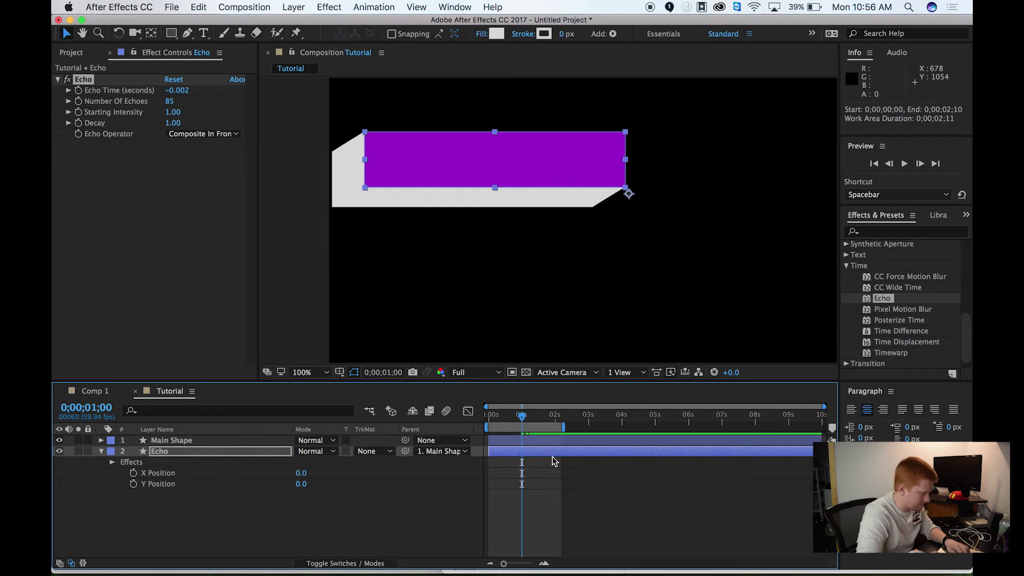
key(space)
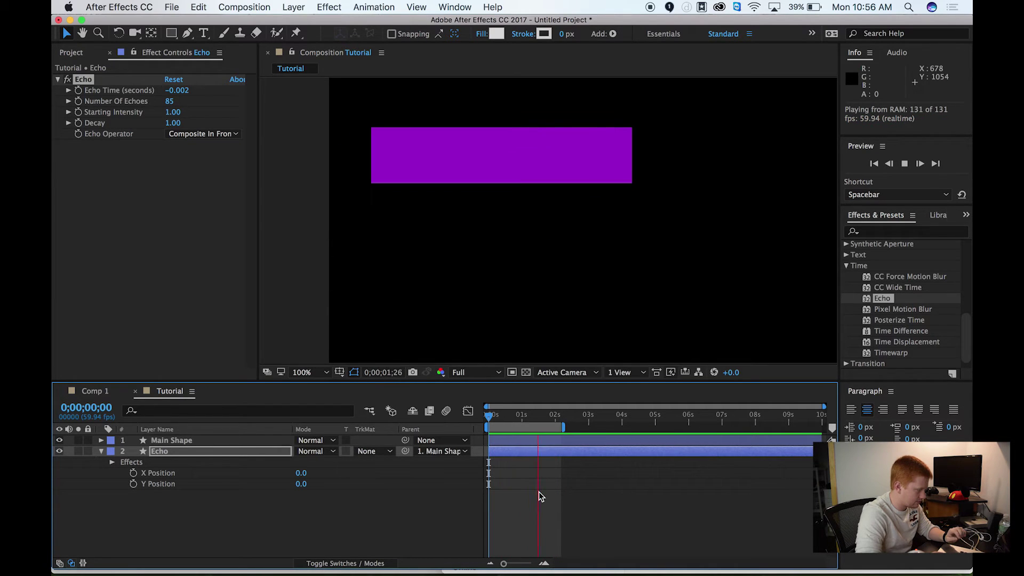
Inspect Main Shape's motion path near frame 0;51 and glance at the Comp 1 composition.
click(519, 416)
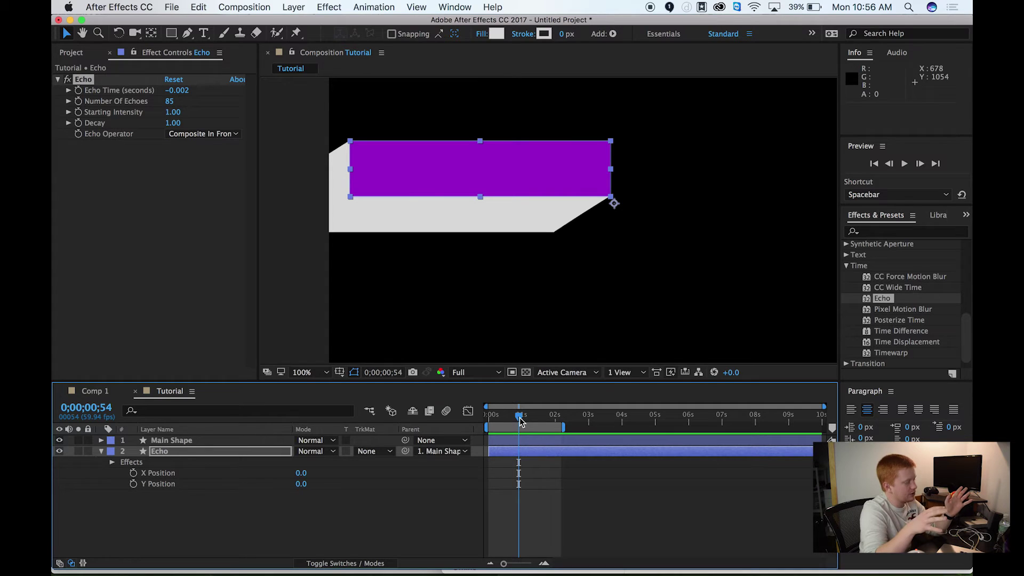
click(225, 441)
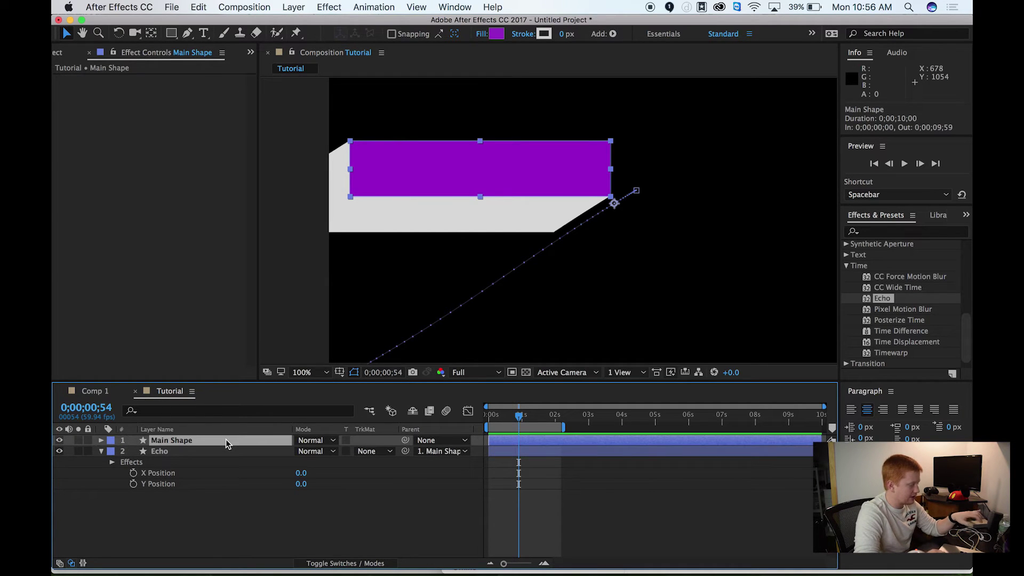
drag(522, 417, 517, 416)
click(95, 393)
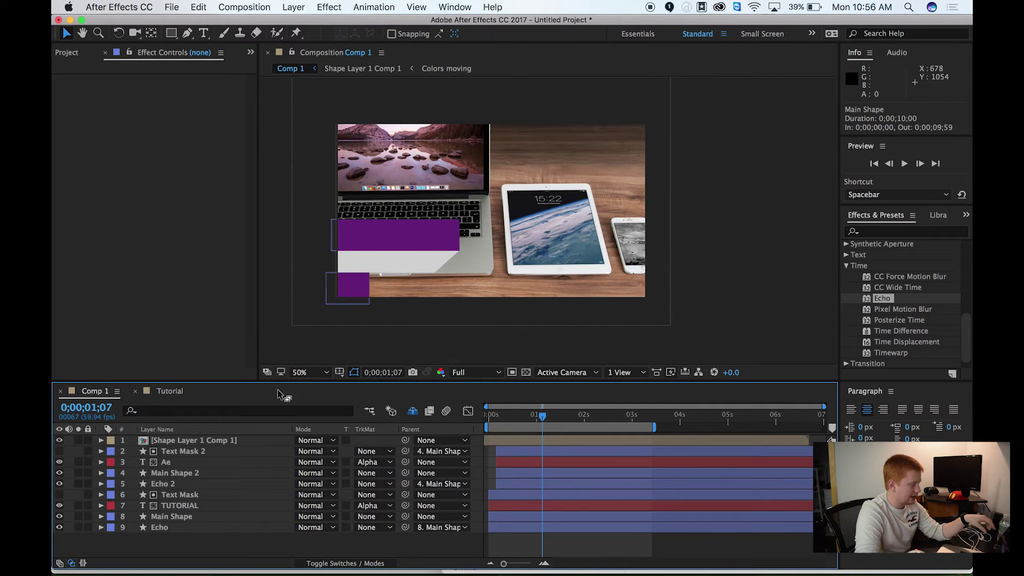
click(170, 391)
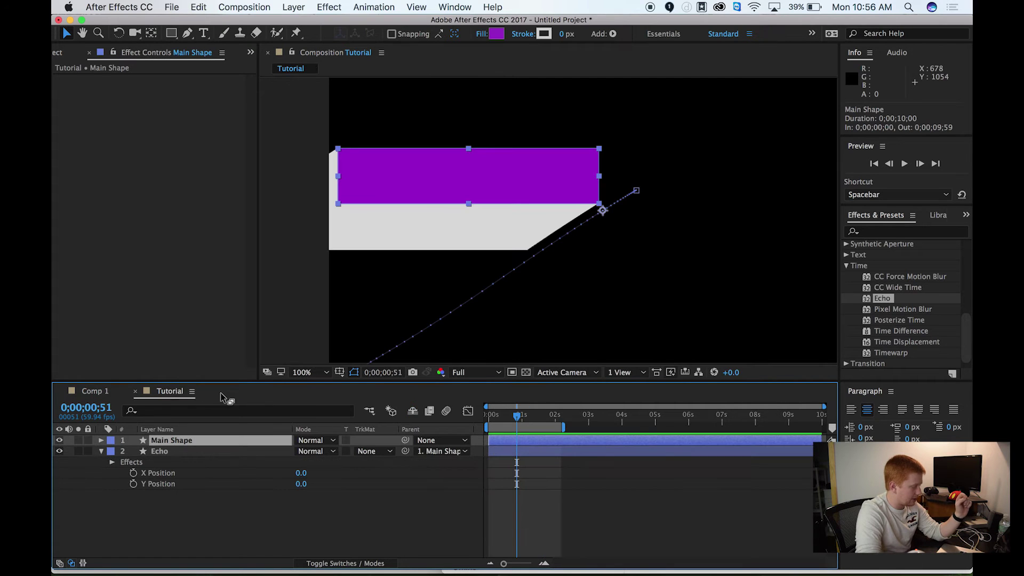
Lower the Echo layer's Number Of Echoes to 59 and preview the shorter trail.
click(170, 452)
drag(169, 101, 153, 100)
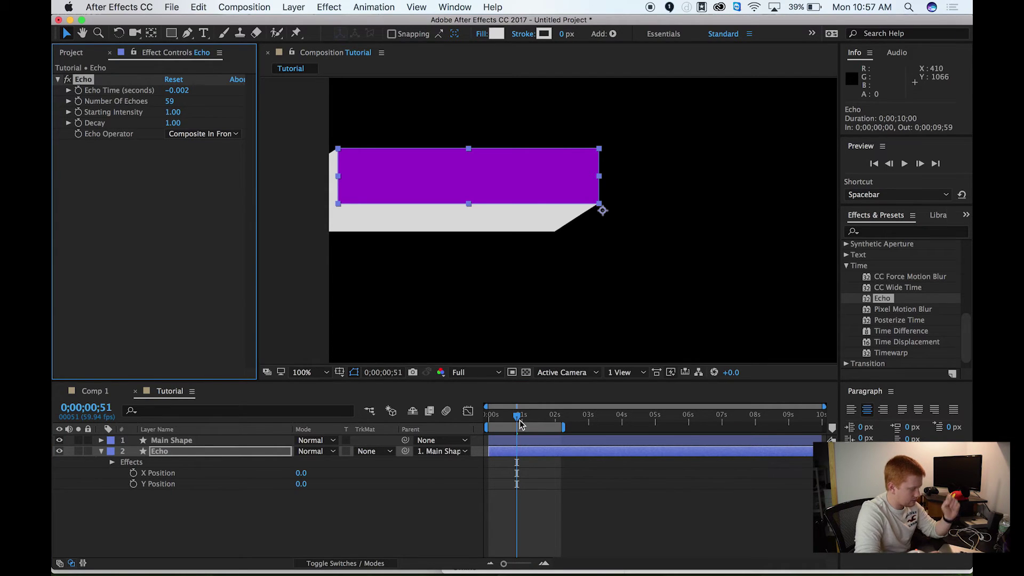
click(478, 412)
key(space)
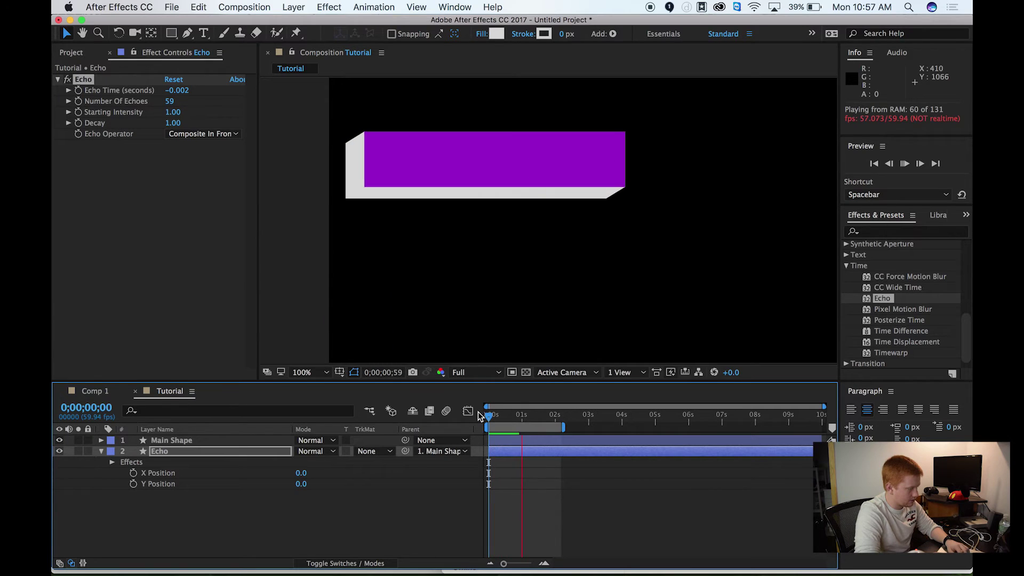
click(502, 155)
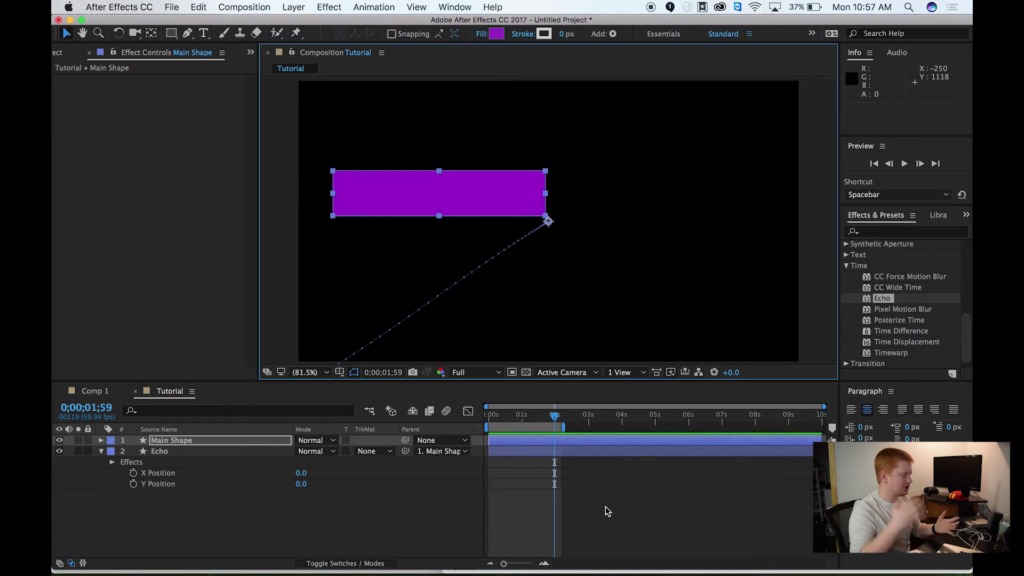
click(517, 415)
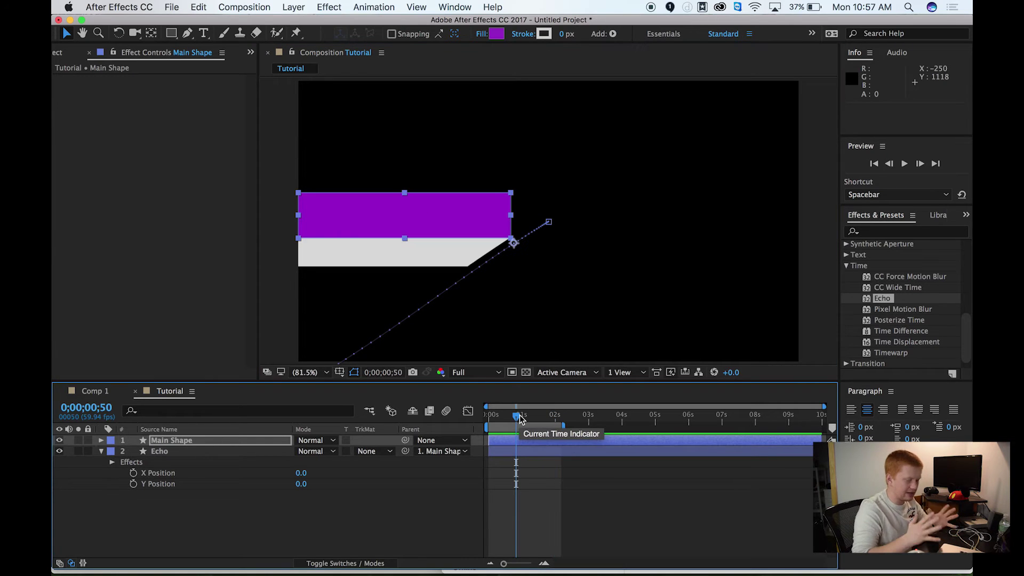
Create a 'Tutorial' text layer and move it into the purple bar.
drag(520, 419, 521, 419)
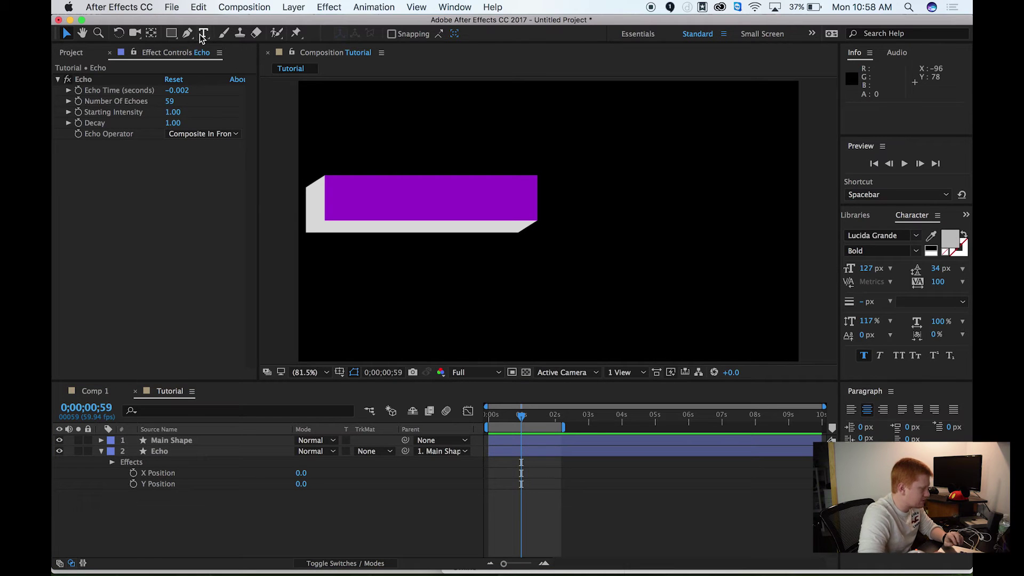
click(203, 34)
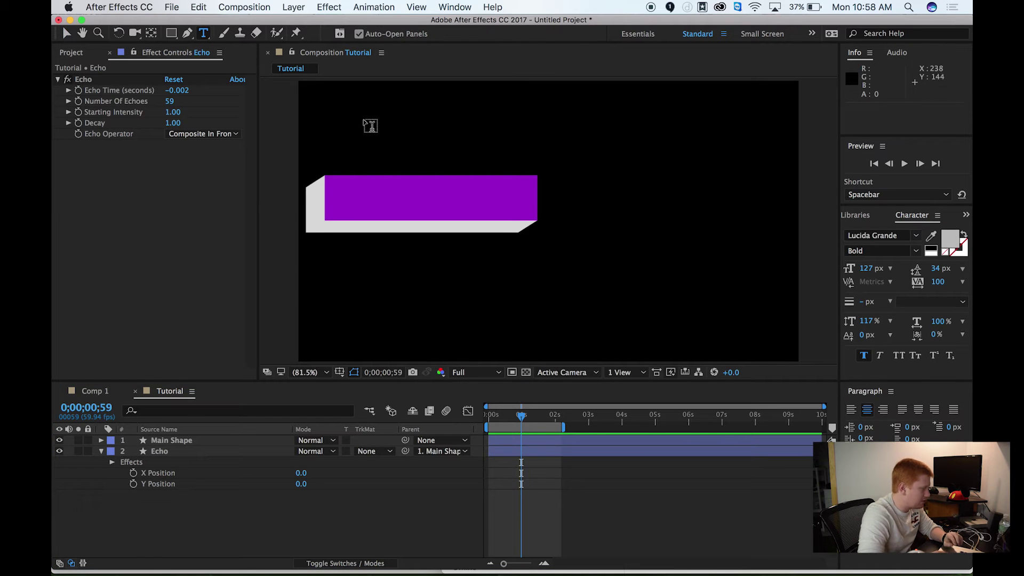
click(356, 157)
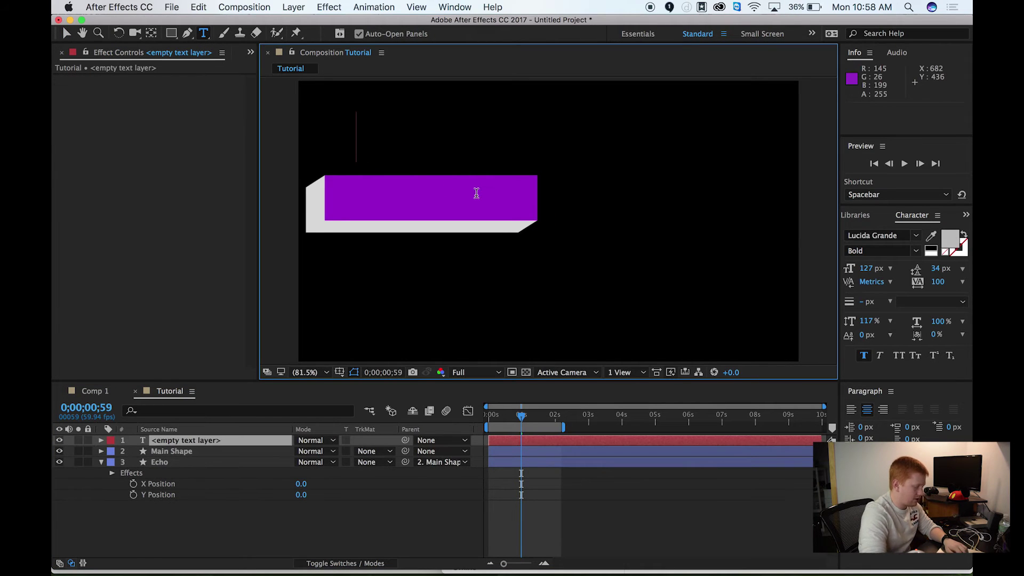
text(Tutorial)
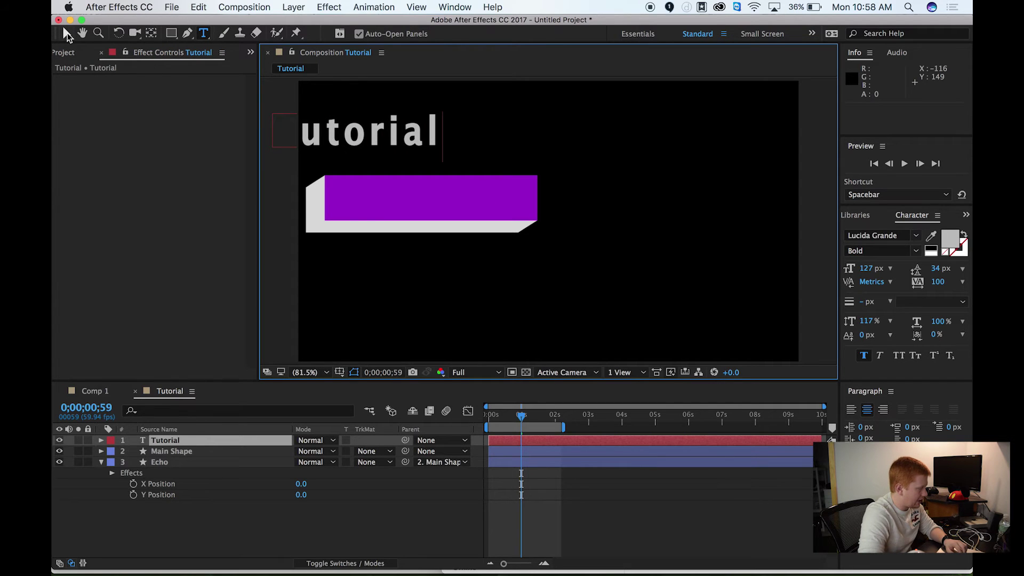
click(66, 35)
drag(329, 131, 403, 197)
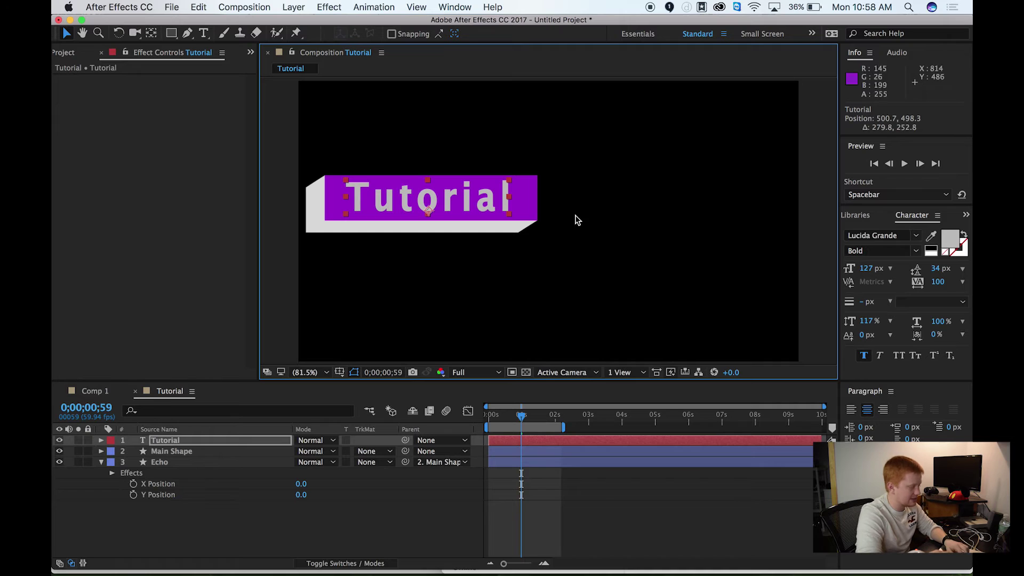
Make the Tutorial text light gray (E5E5E5) and nudge it into place on the bar.
click(950, 243)
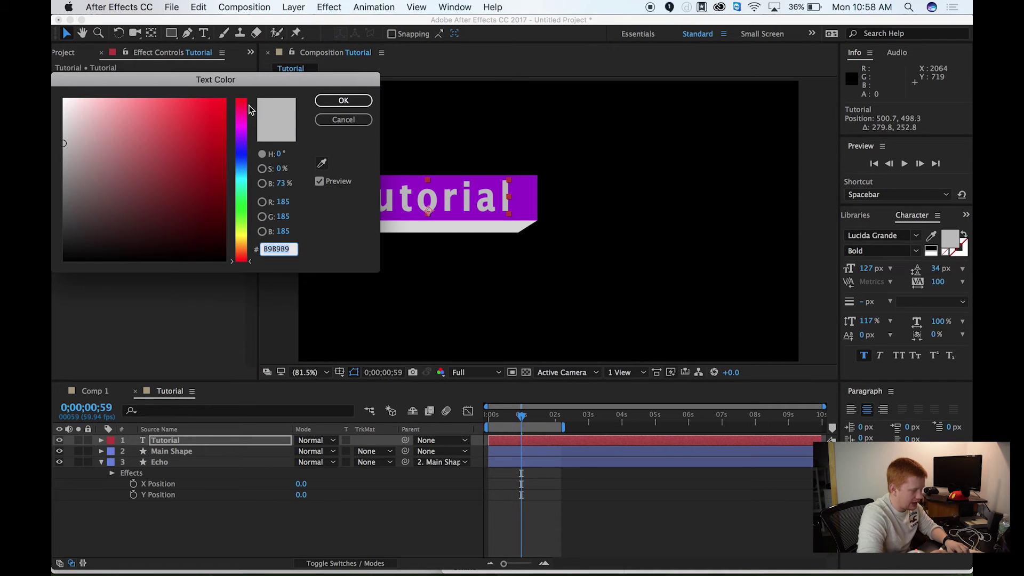
drag(125, 129, 53, 118)
click(343, 100)
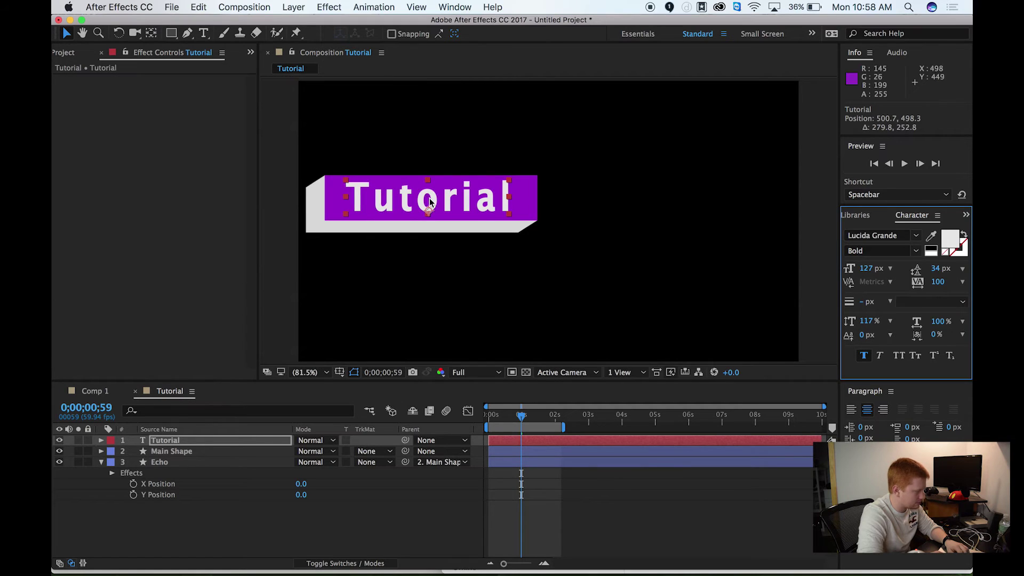
drag(425, 201, 438, 202)
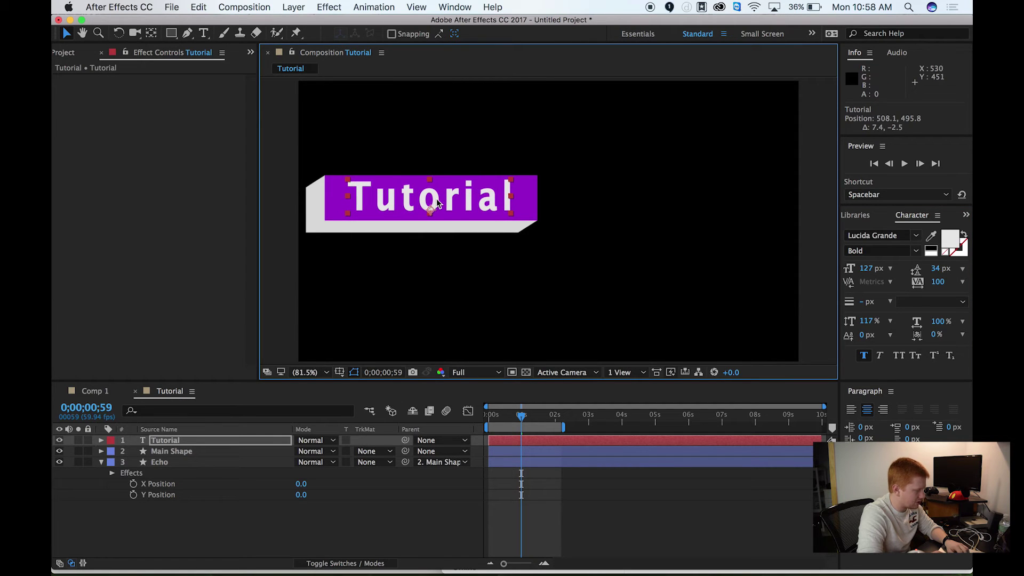
click(283, 526)
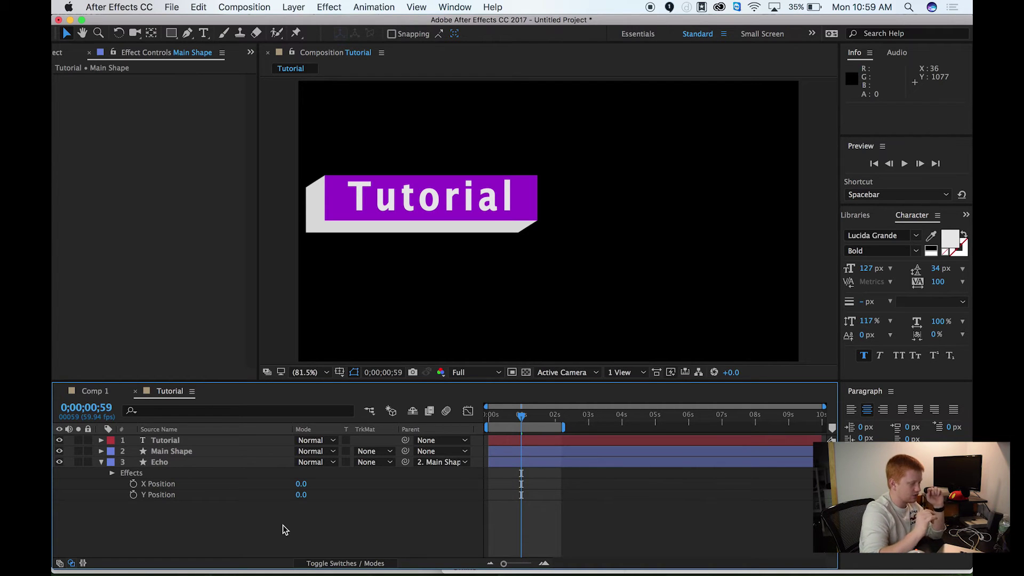
Scale the purple bar to 93% and center the Tutorial text on its resting position.
click(177, 452)
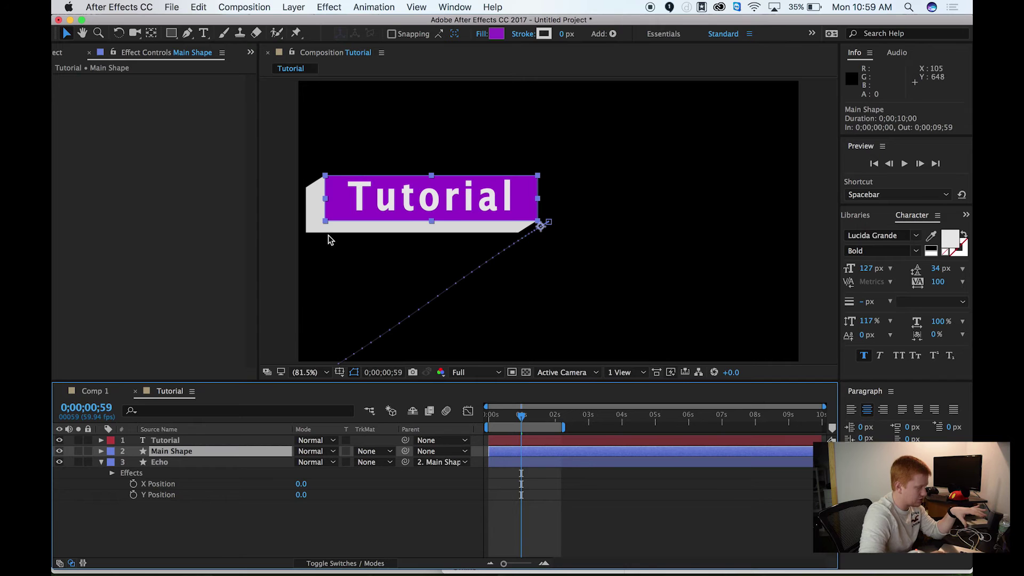
drag(329, 197, 351, 202)
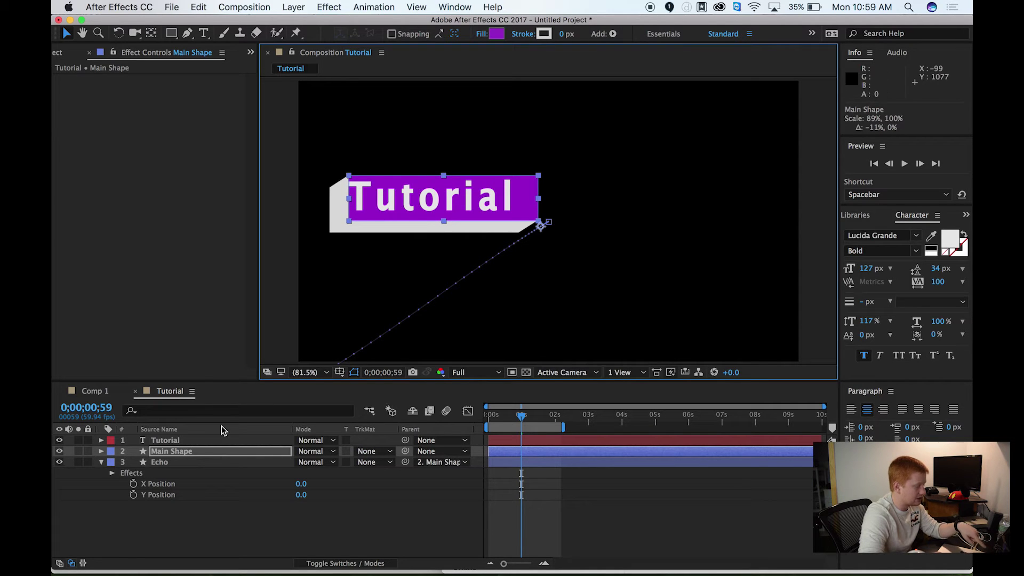
click(182, 440)
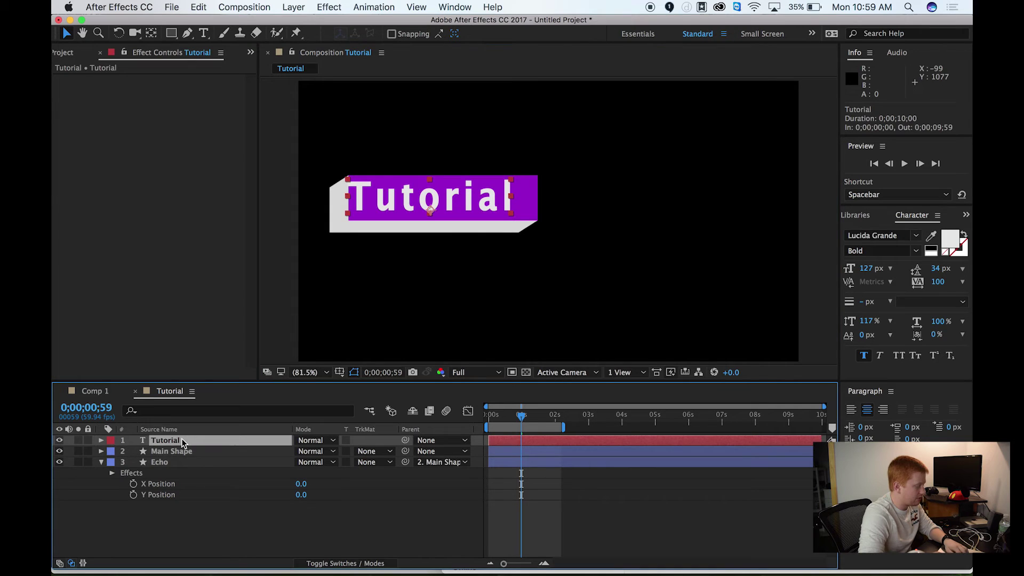
drag(413, 201, 420, 200)
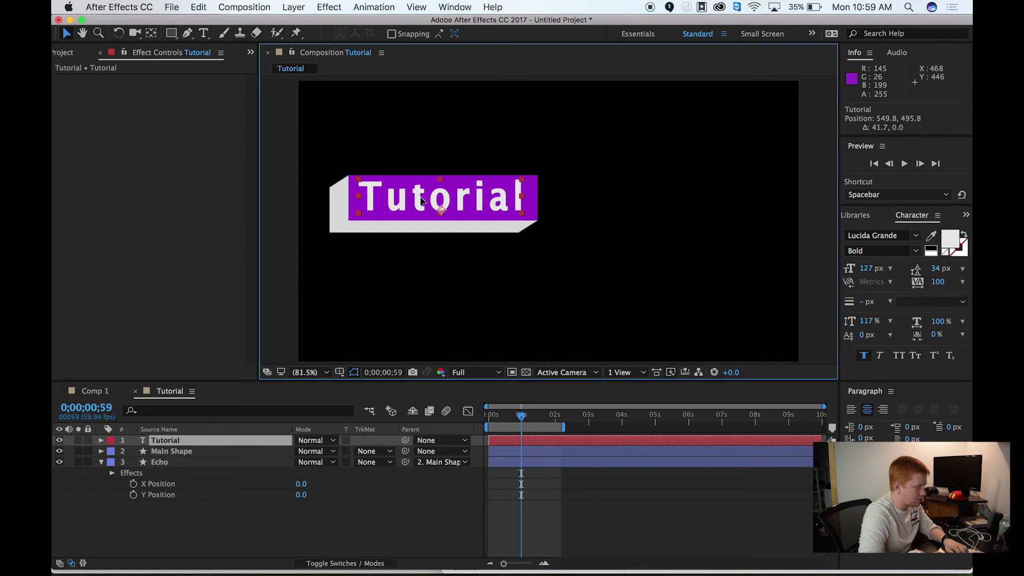
mouse_move(521, 417)
mouse_down()
mouse_move(487, 416)
mouse_move(541, 418)
mouse_up()
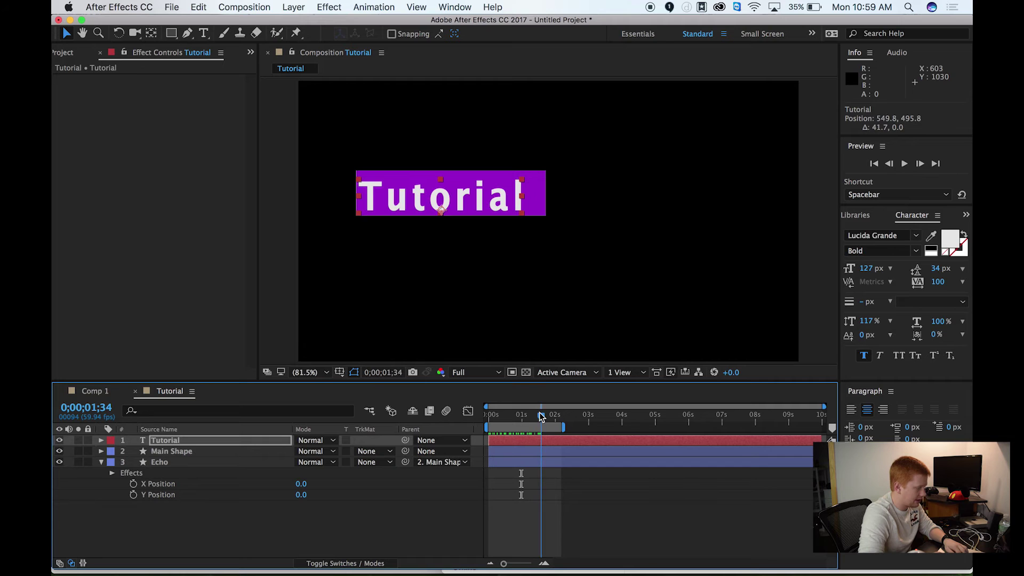
drag(416, 203, 431, 198)
click(538, 408)
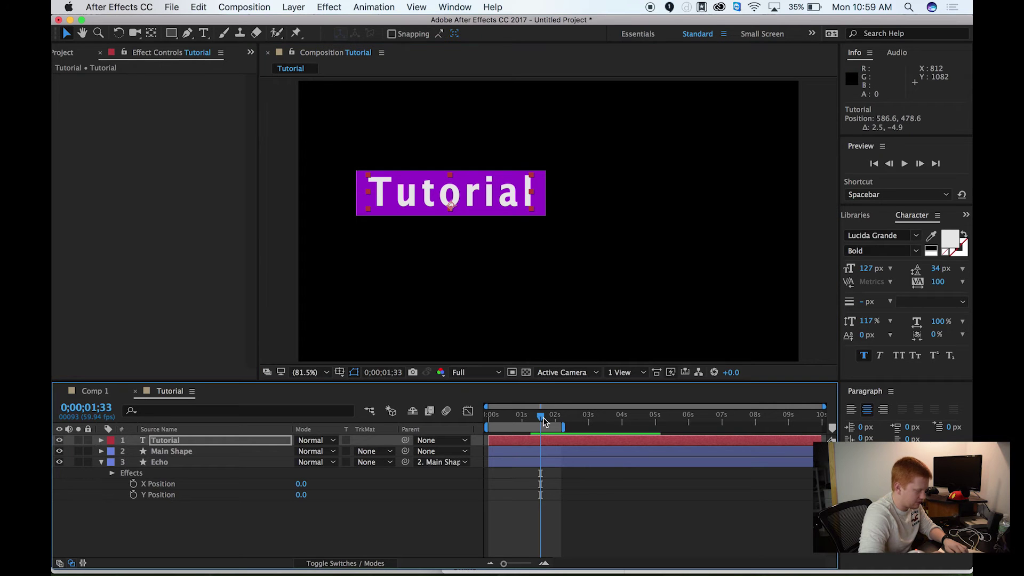
drag(536, 410, 515, 416)
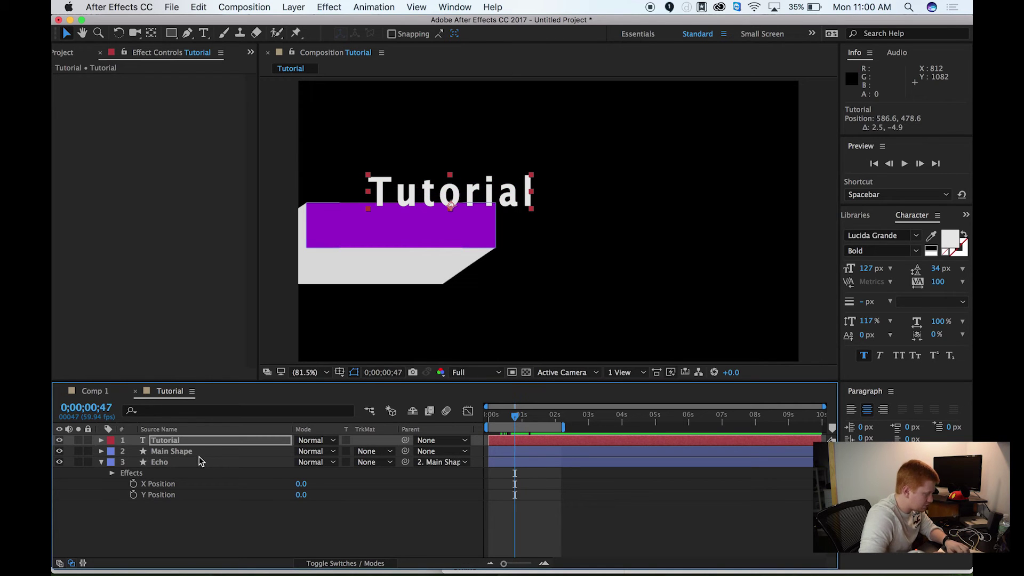
Keyframe the Tutorial text's Position so it starts left and slides onto the bar.
key(p)
click(134, 452)
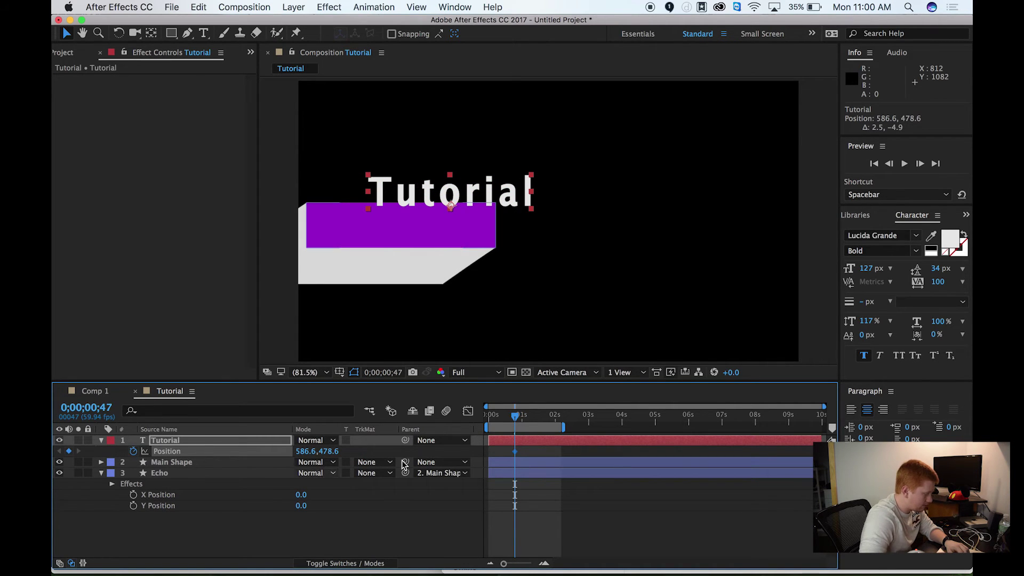
drag(526, 416, 530, 419)
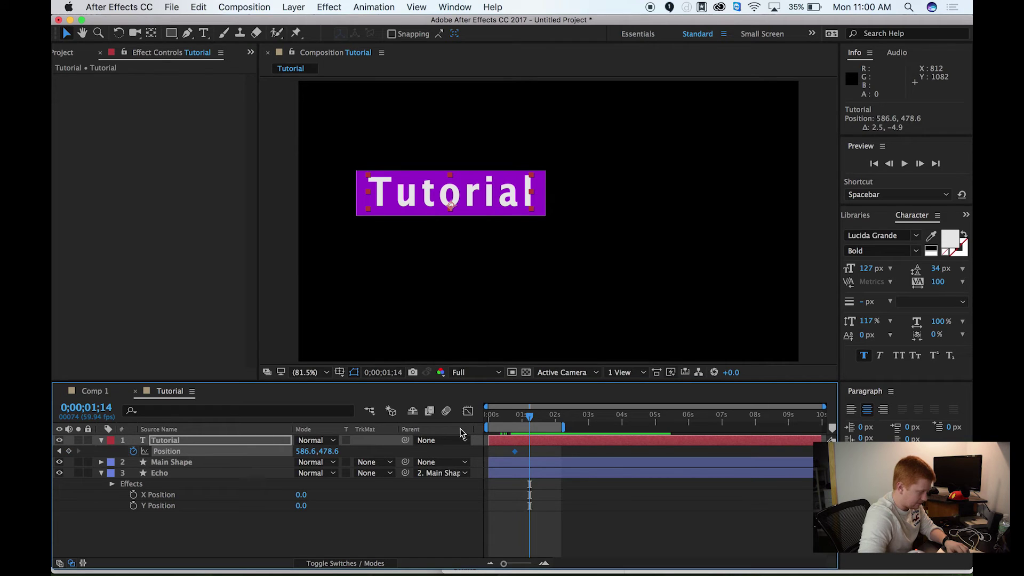
click(59, 452)
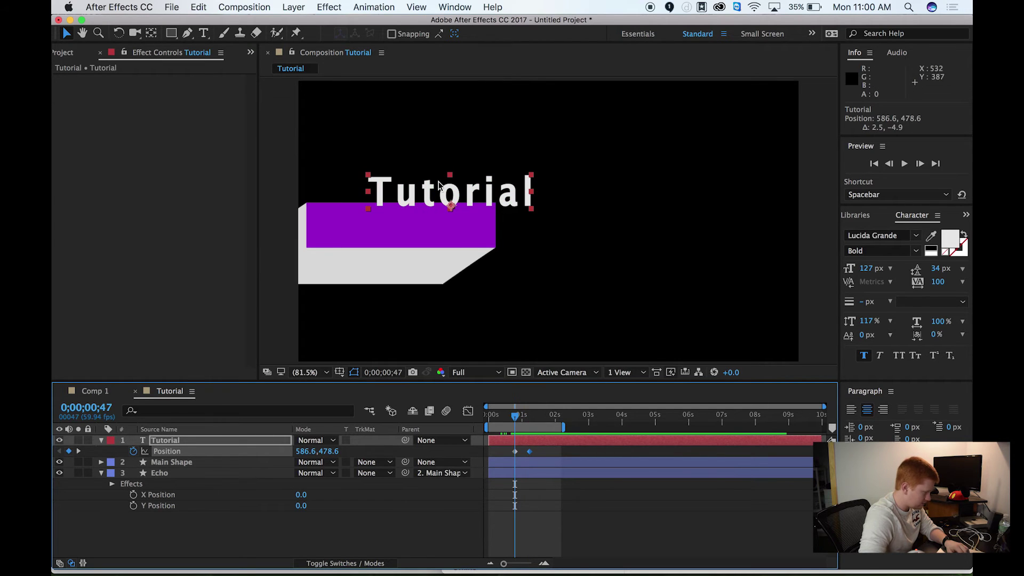
drag(422, 199, 347, 196)
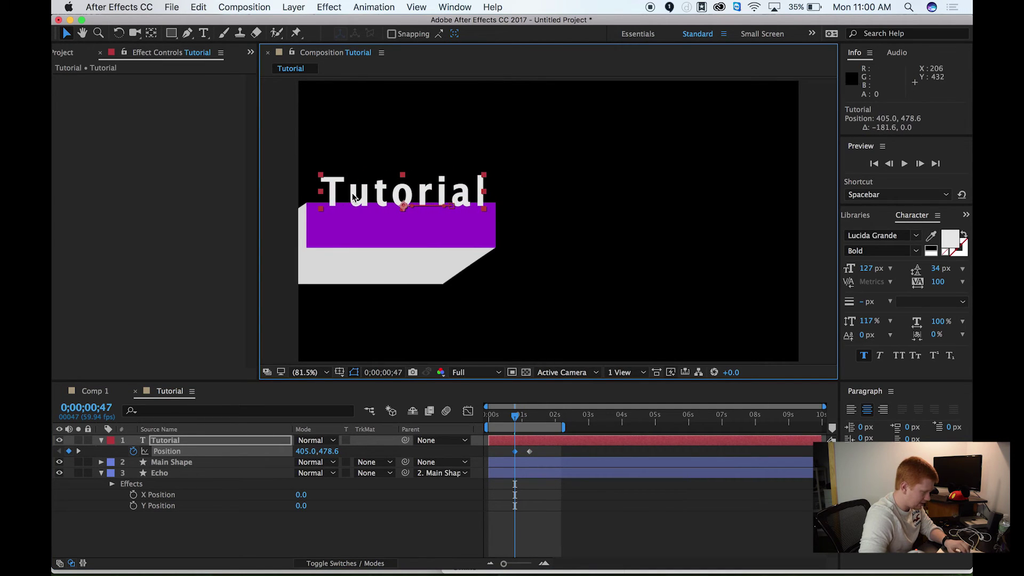
drag(514, 451, 511, 451)
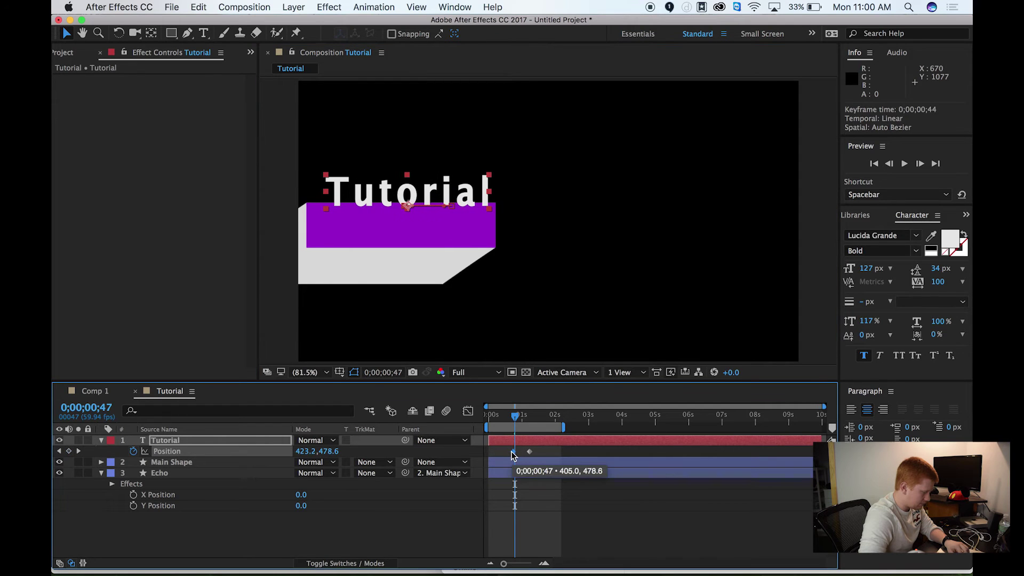
click(511, 415)
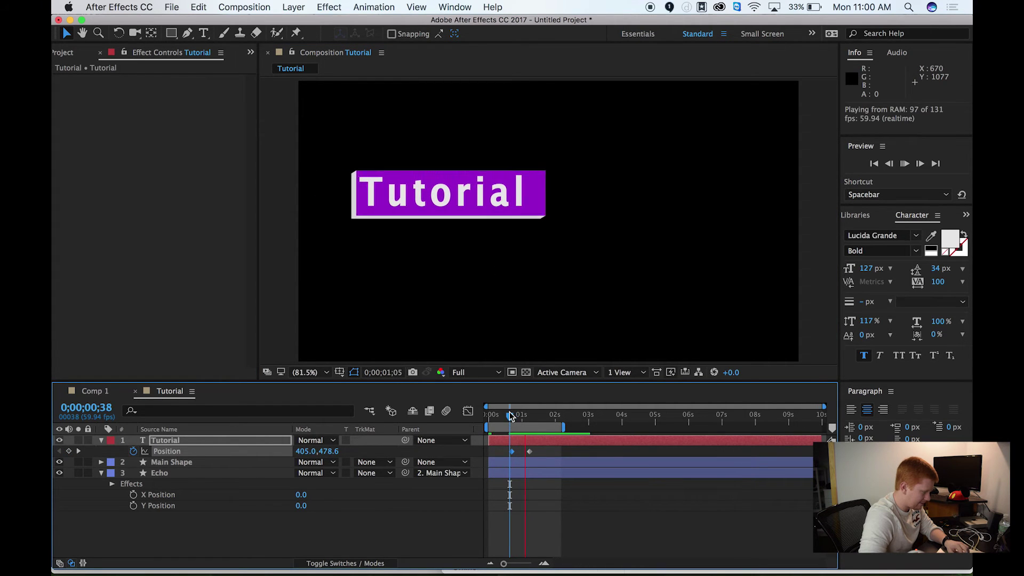
drag(510, 416, 494, 451)
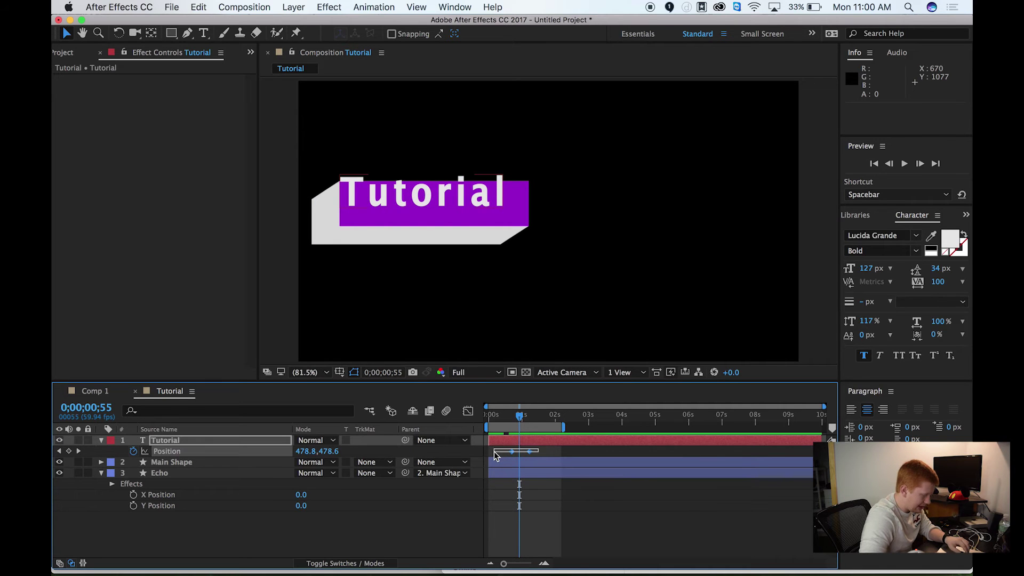
Apply Easy Ease to the text's Position keyframes, move the first to 00;34, and preview.
key(F9)
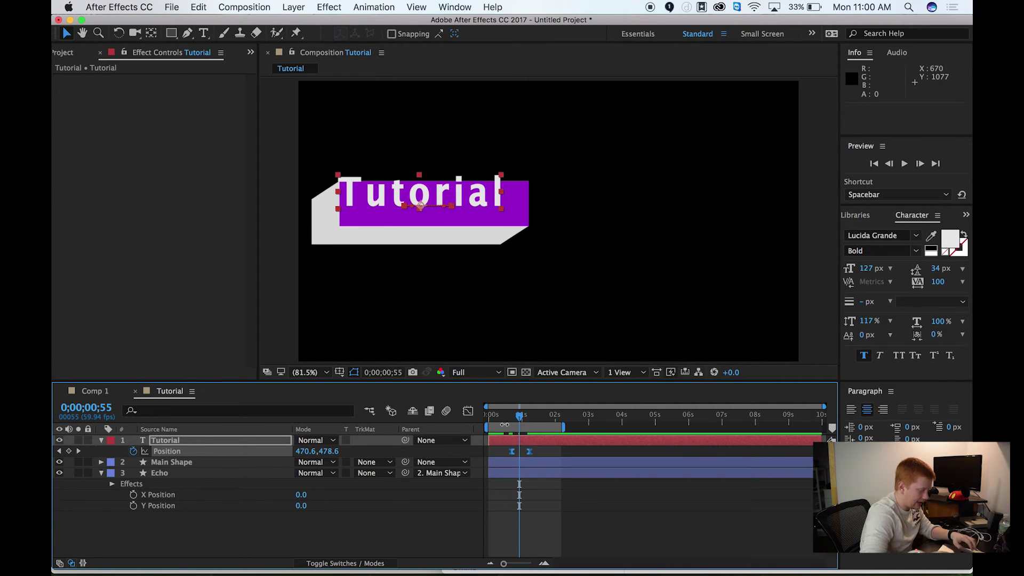
click(507, 416)
key(space)
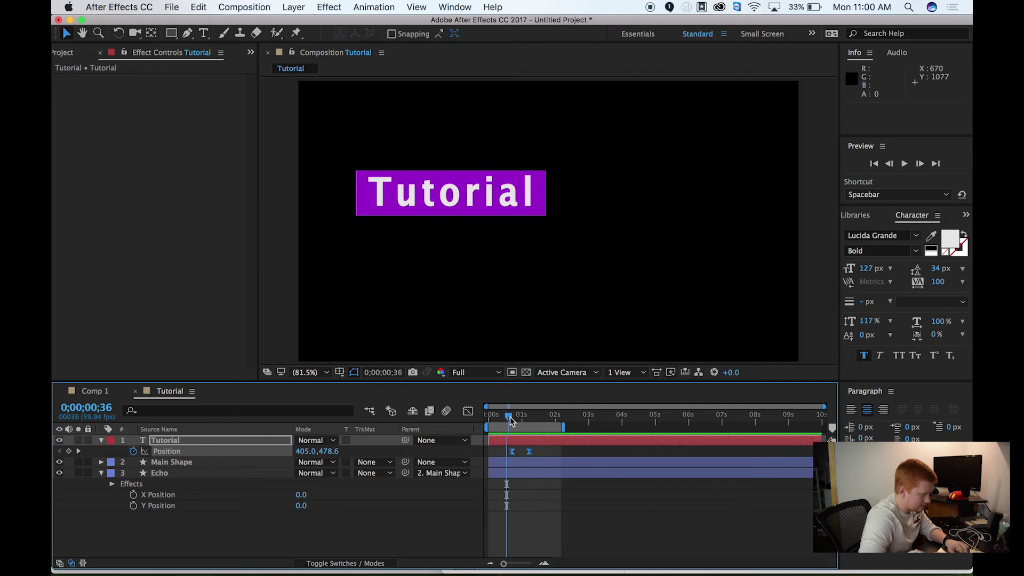
key(space)
drag(513, 452, 508, 454)
click(530, 452)
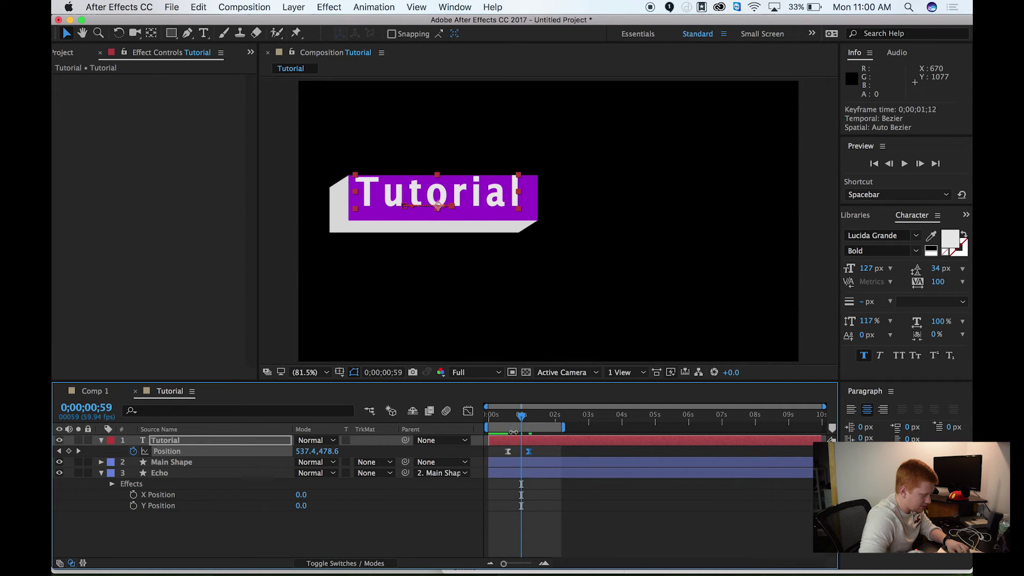
click(501, 414)
key(space)
drag(501, 414, 519, 419)
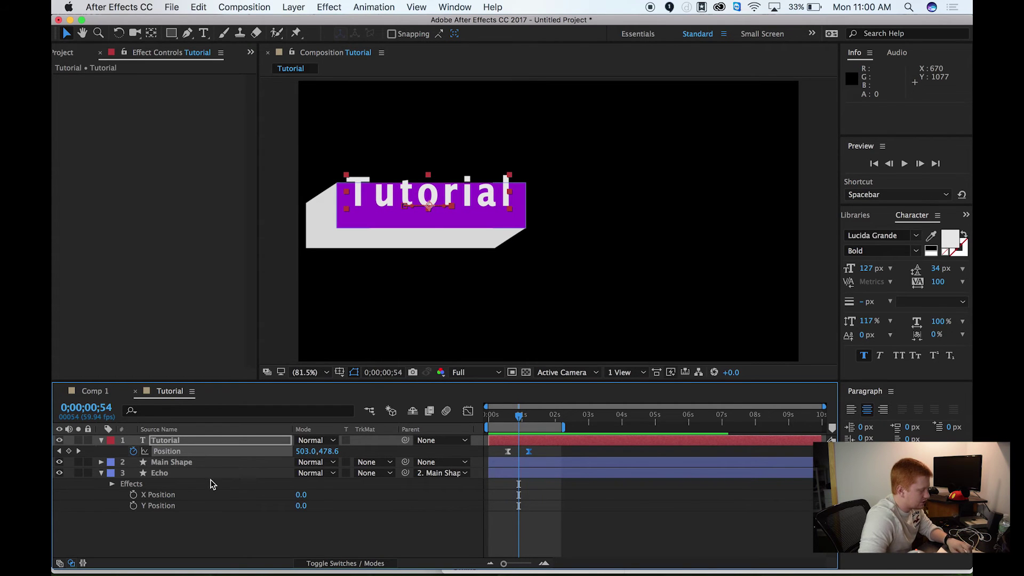
Duplicate Main Shape, place the copy above Tutorial, and name it Text Mask.
click(187, 464)
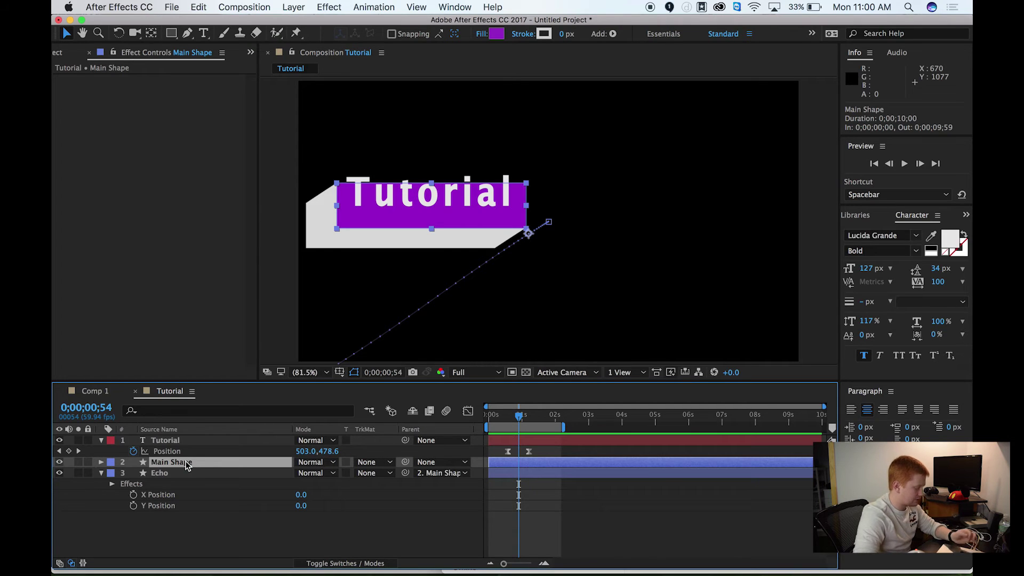
key(super+d)
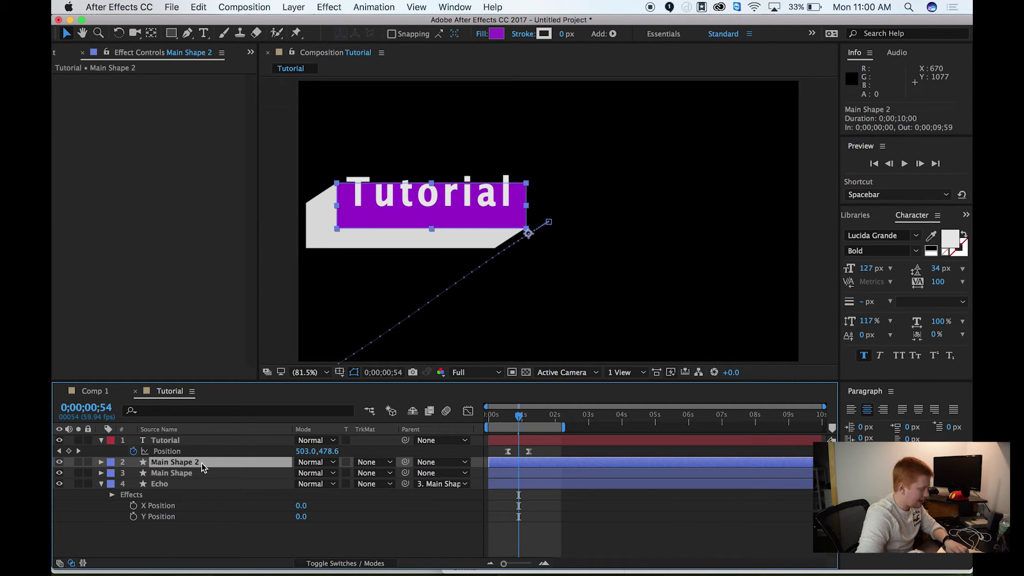
drag(185, 458, 184, 445)
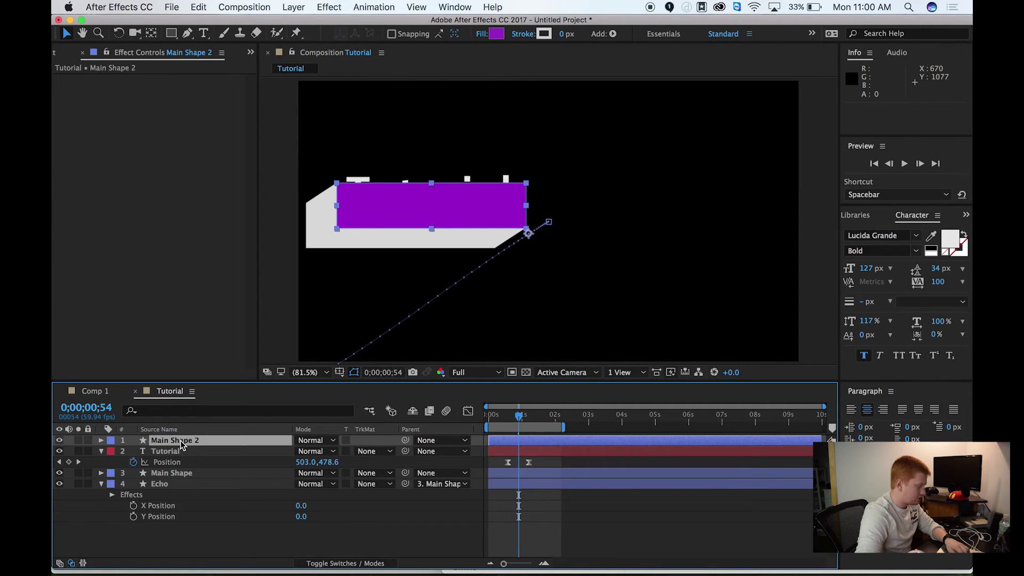
key(Return)
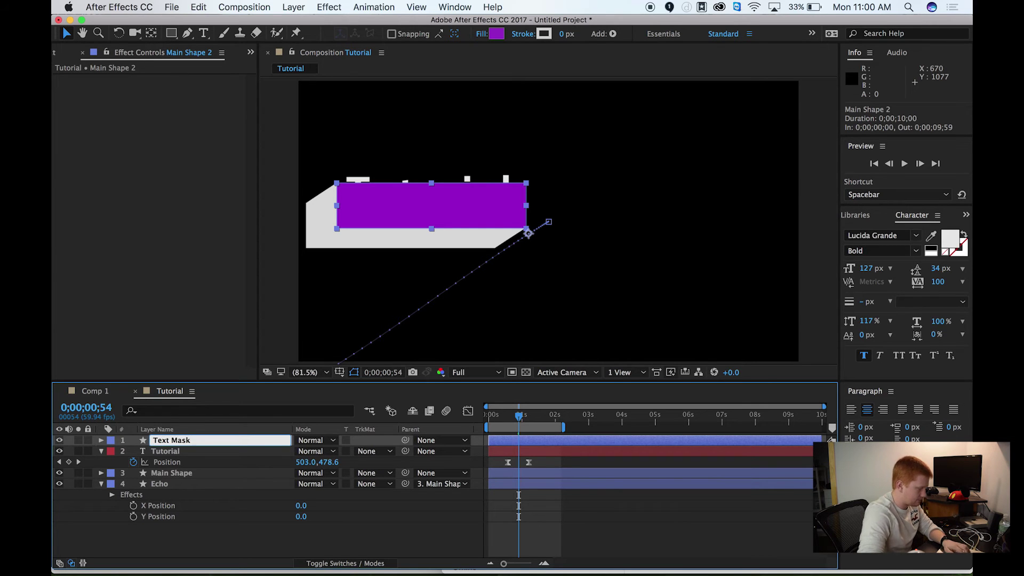
key(Return)
click(206, 555)
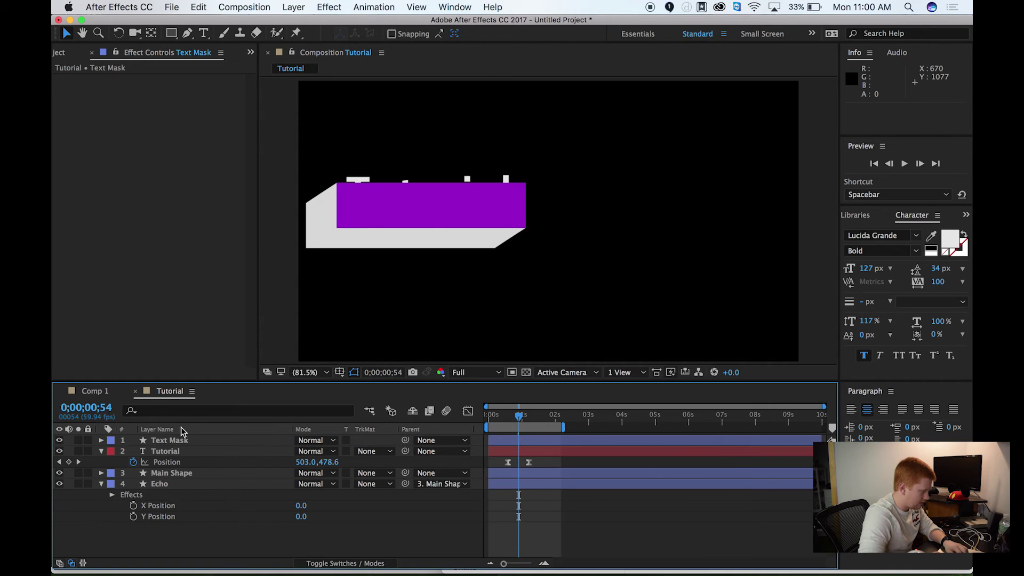
click(182, 440)
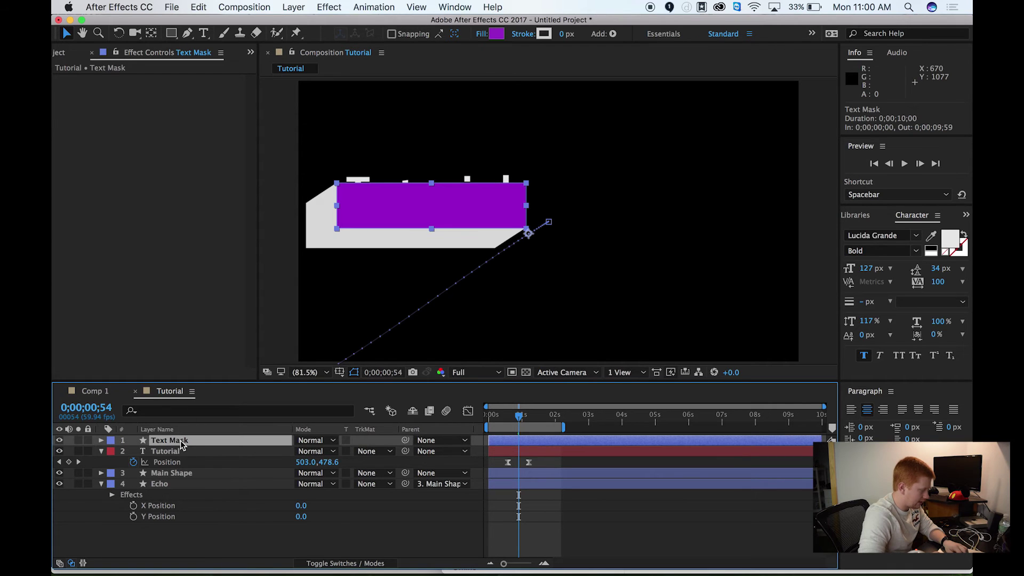
Set Tutorial's Track Matte to Alpha Matte "Text Mask" and check the clipped text.
click(375, 452)
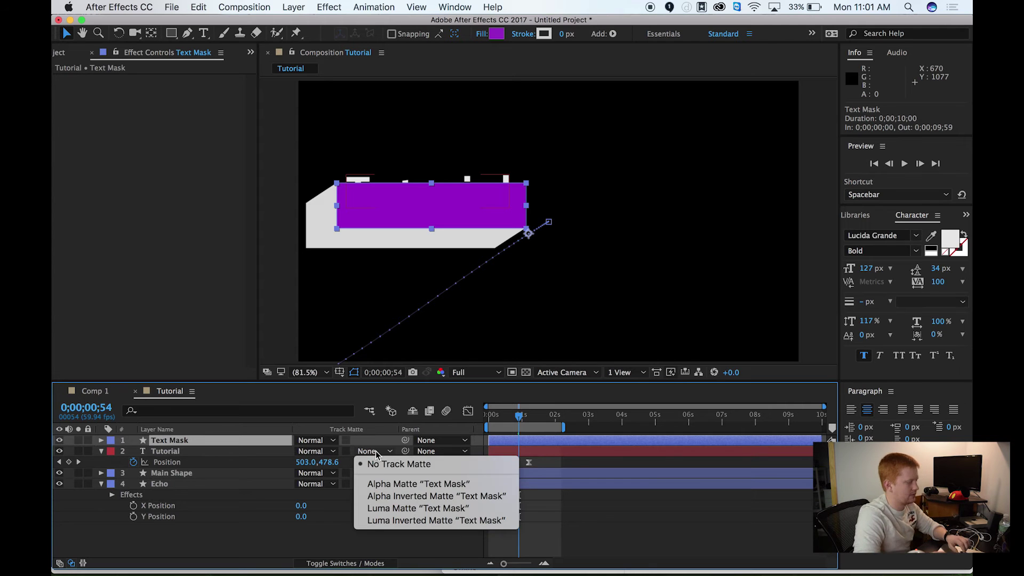
click(404, 484)
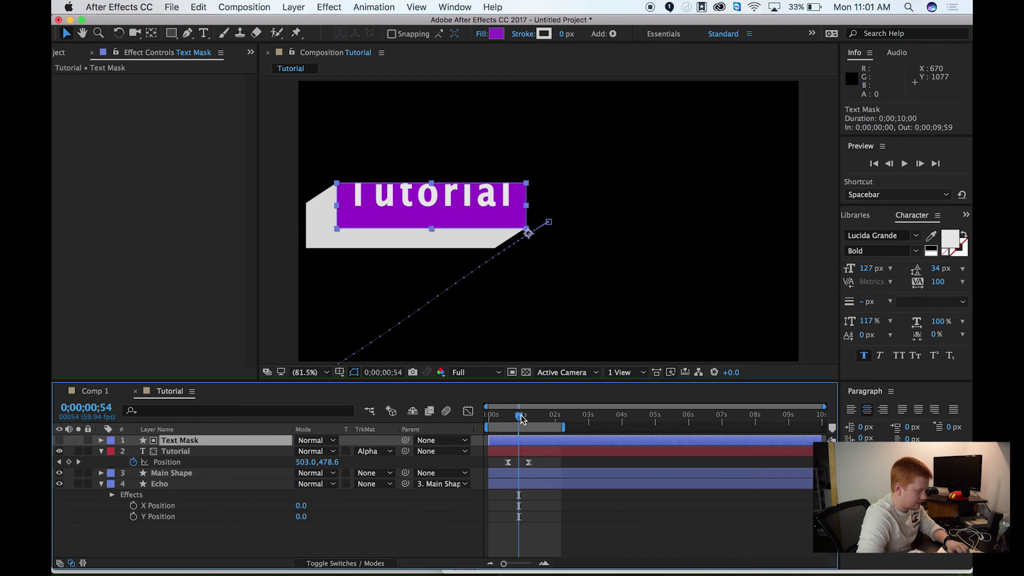
drag(521, 420, 520, 420)
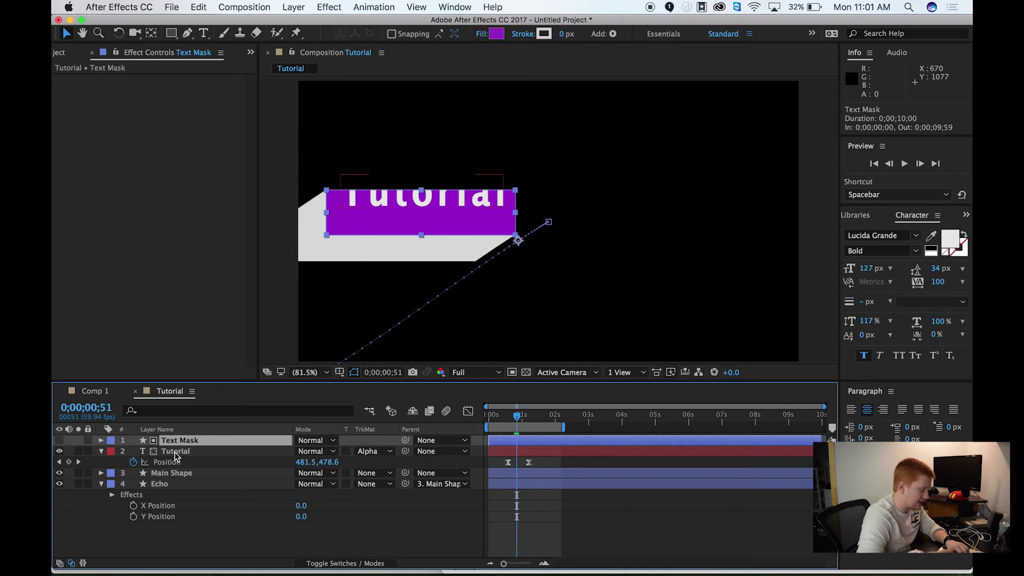
click(208, 529)
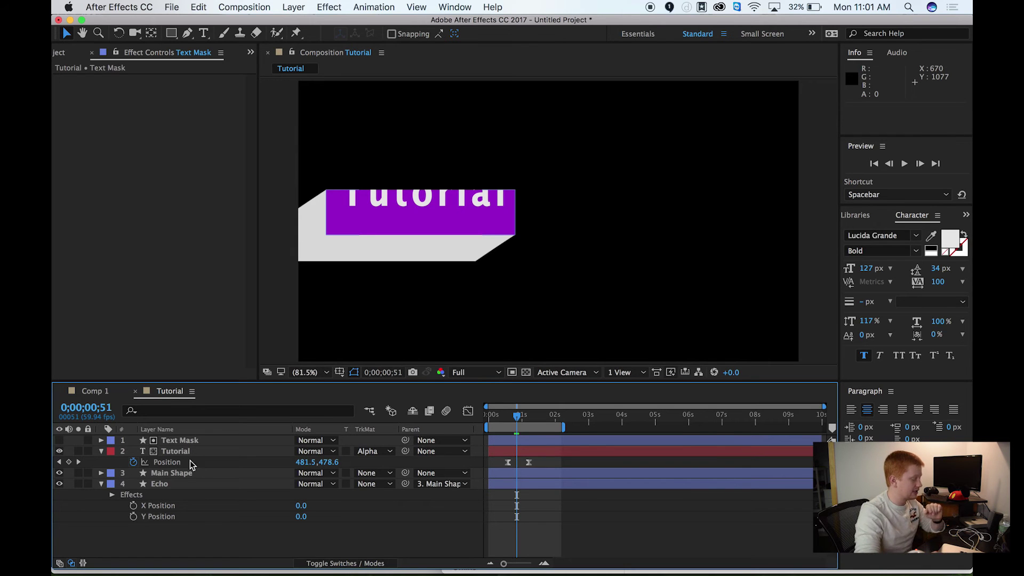
Parent Text Mask to Main Shape so its Position reads 0.0, 0.0 and follows the bar.
click(187, 442)
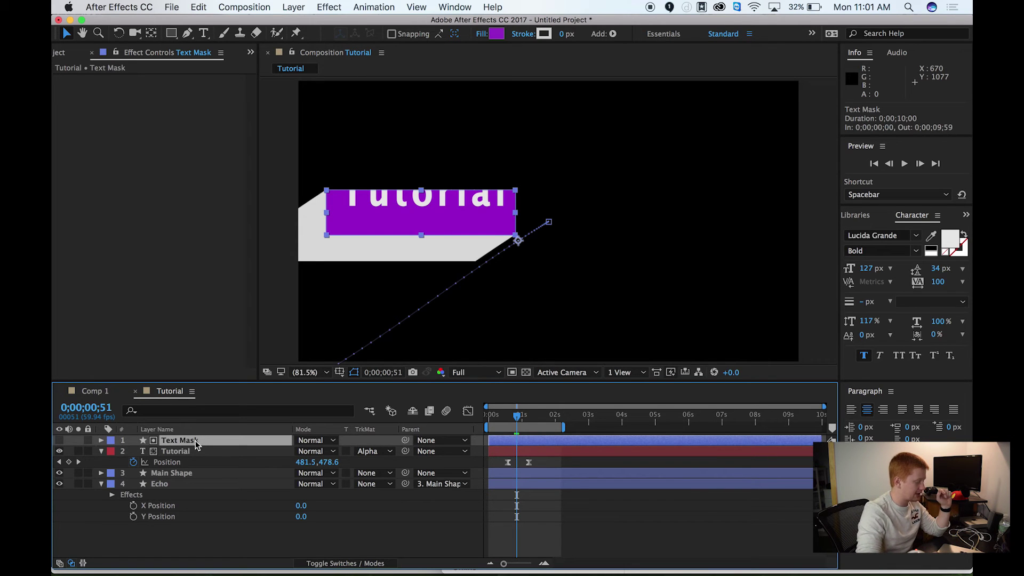
key(p)
click(136, 462)
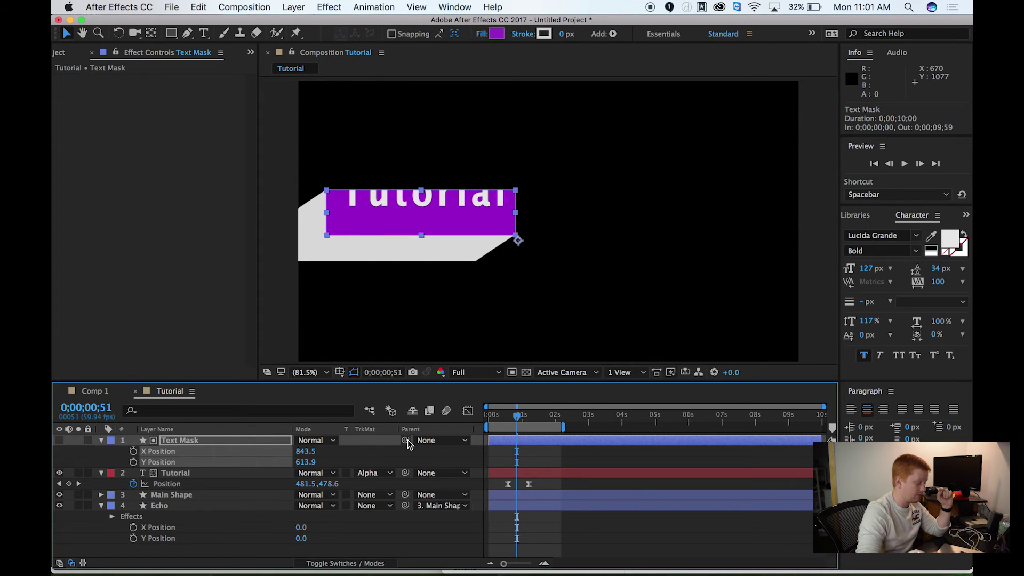
drag(376, 457, 182, 500)
click(181, 497)
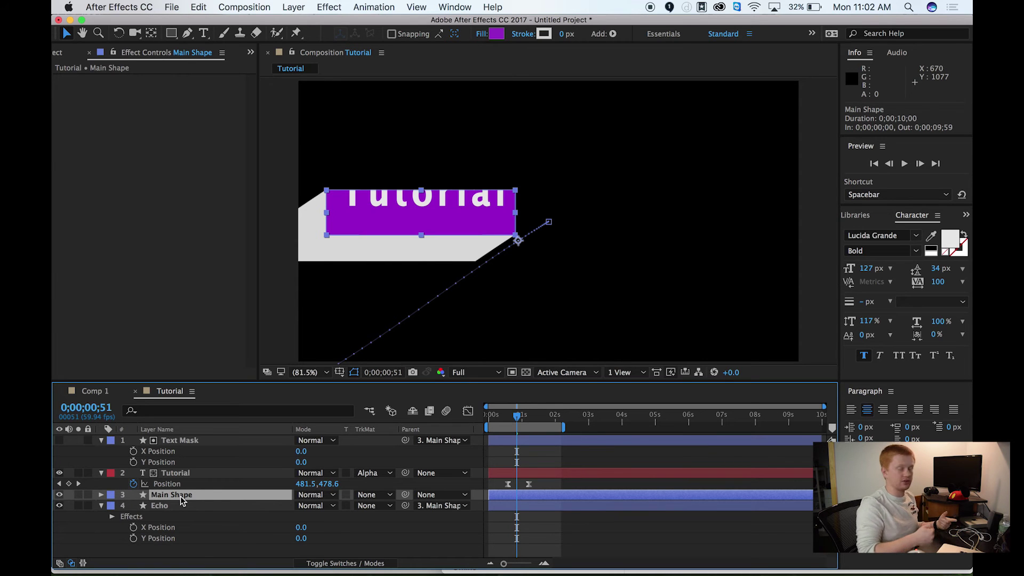
Move the Tutorial text's second Position keyframe slightly earlier and preview the slide-in.
key(space)
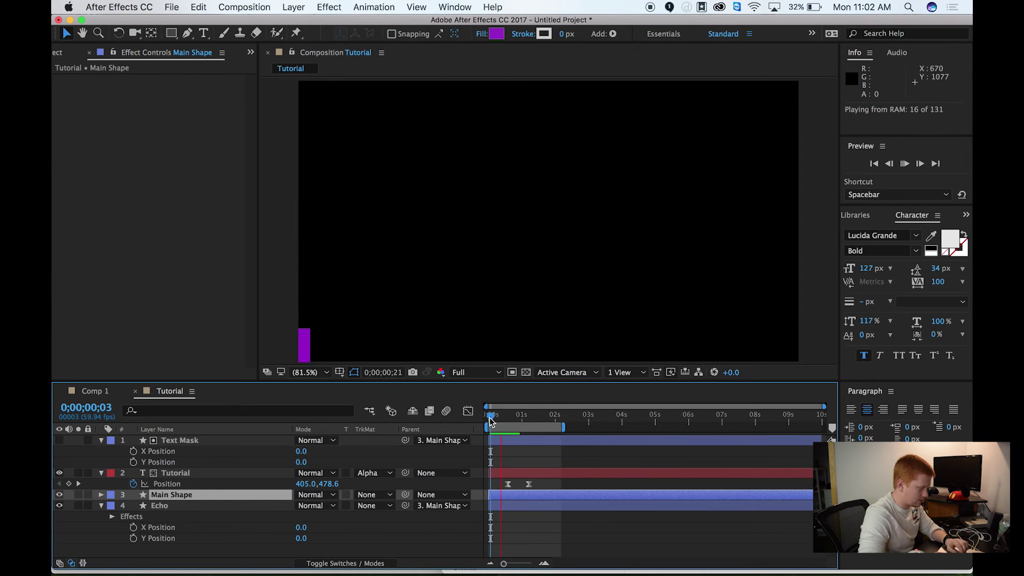
click(485, 416)
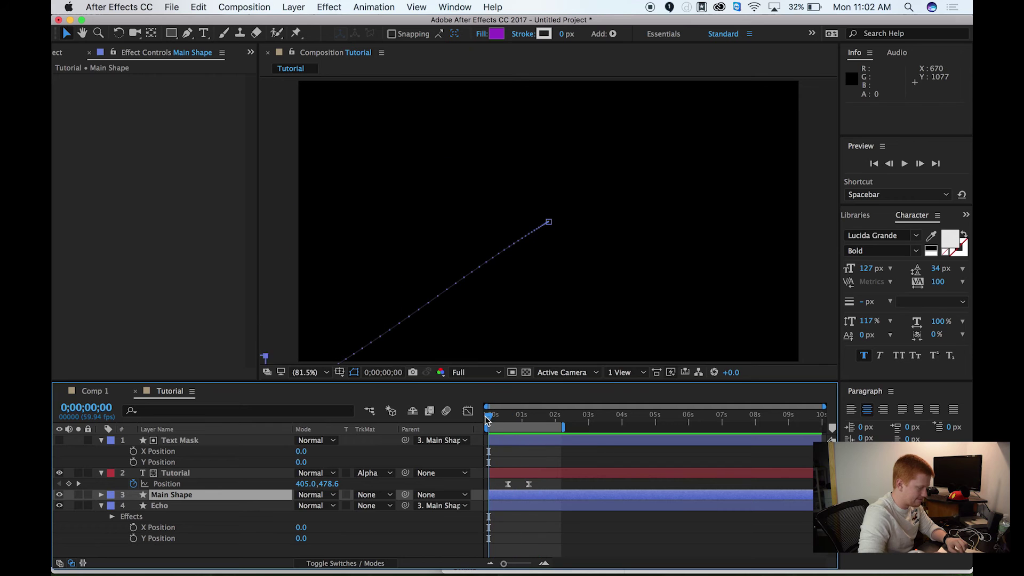
key(space)
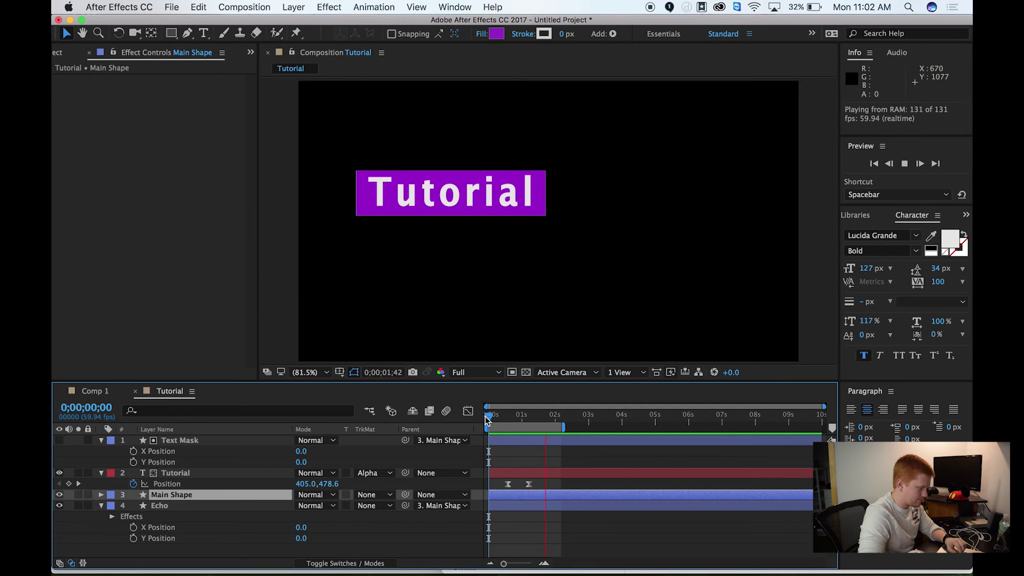
drag(484, 416, 520, 419)
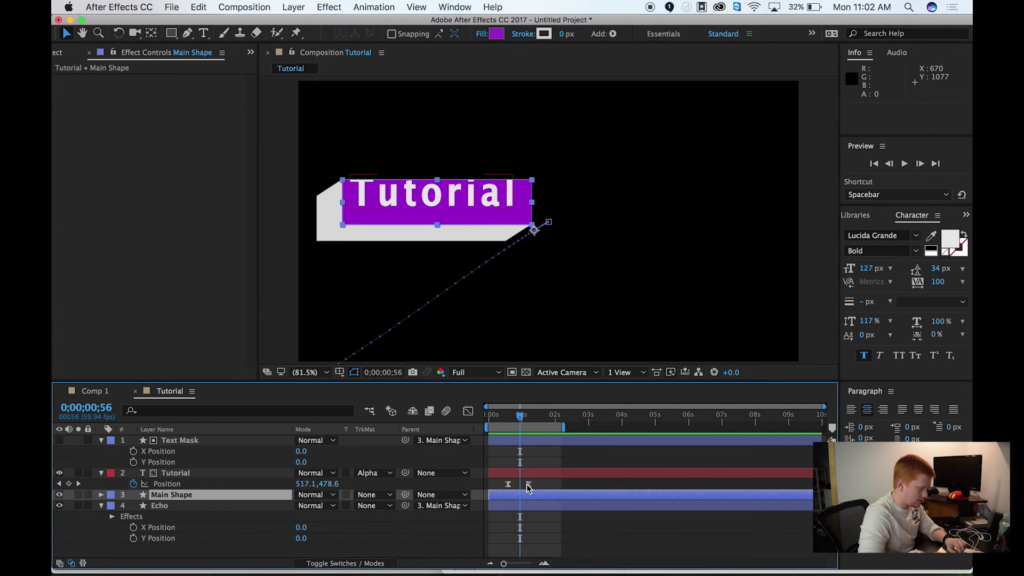
drag(528, 484, 528, 484)
key(space)
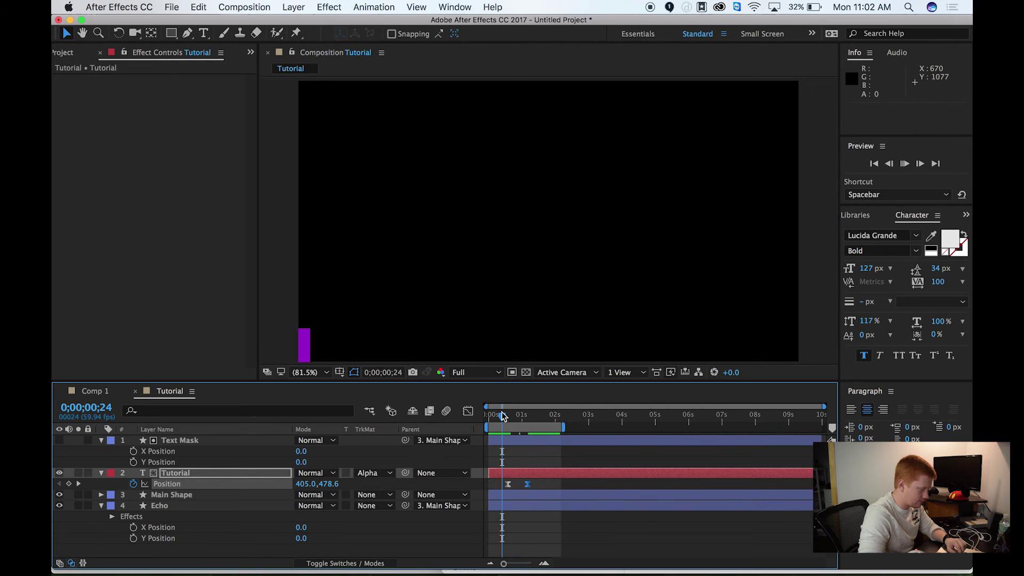
key(space)
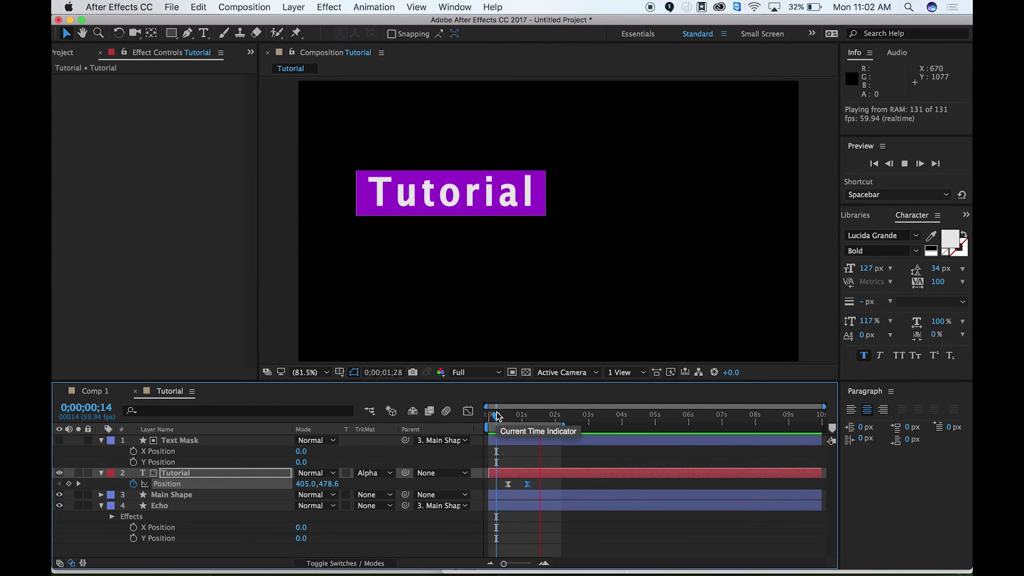
key(space)
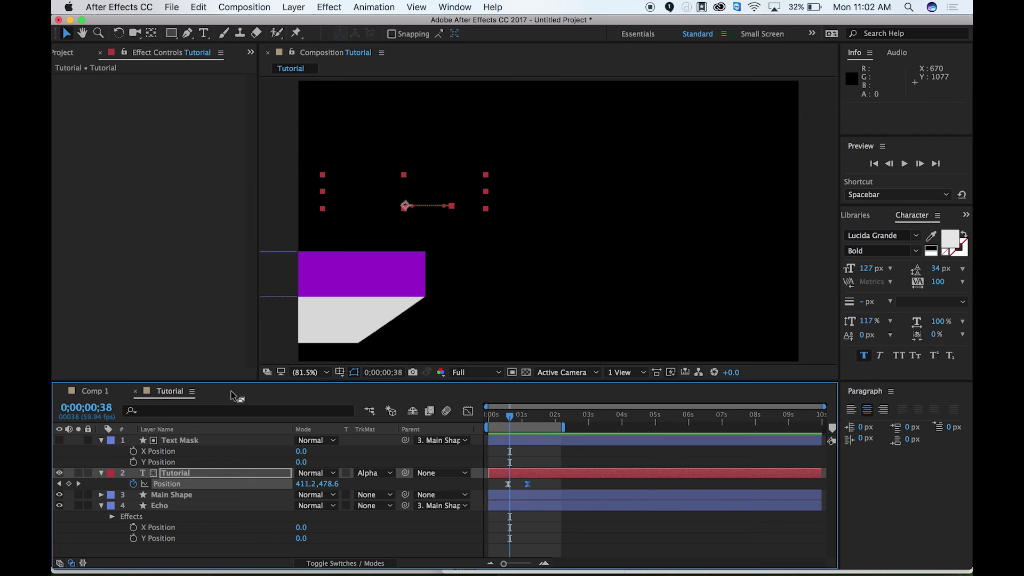
Compare with the Comp 1 title, then select all four Tutorial comp layers and collapse them.
click(102, 392)
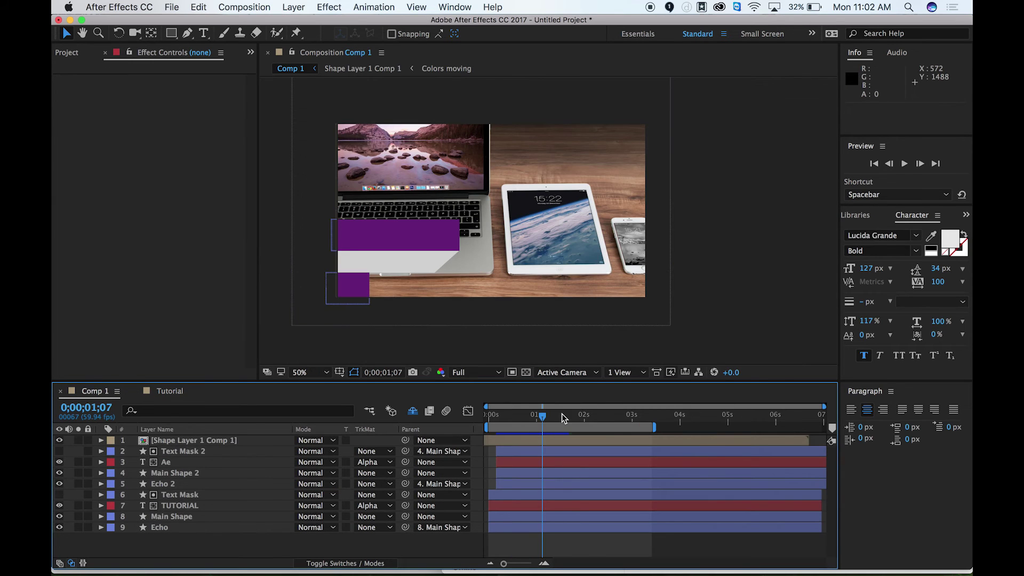
drag(562, 414, 581, 417)
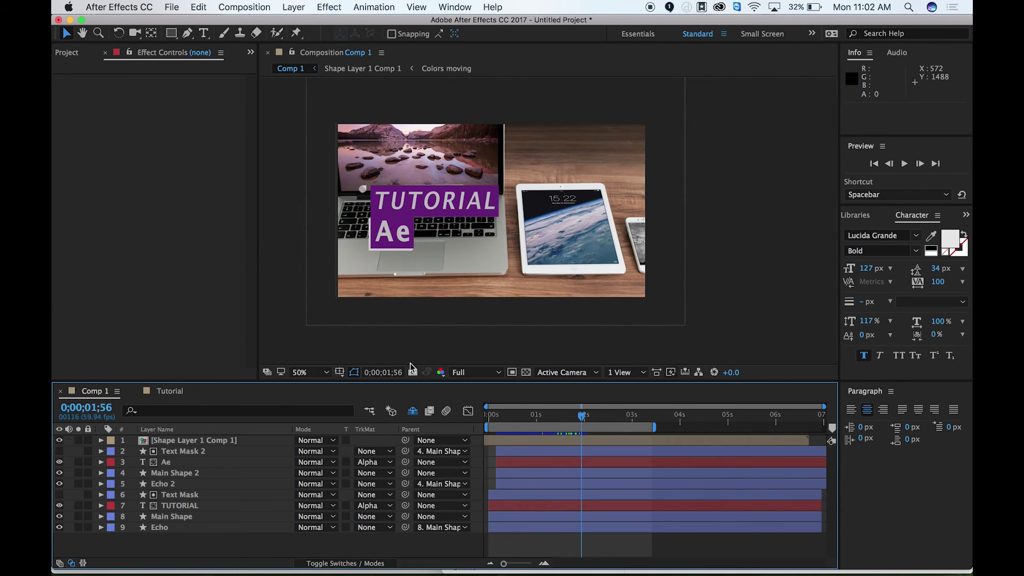
click(158, 393)
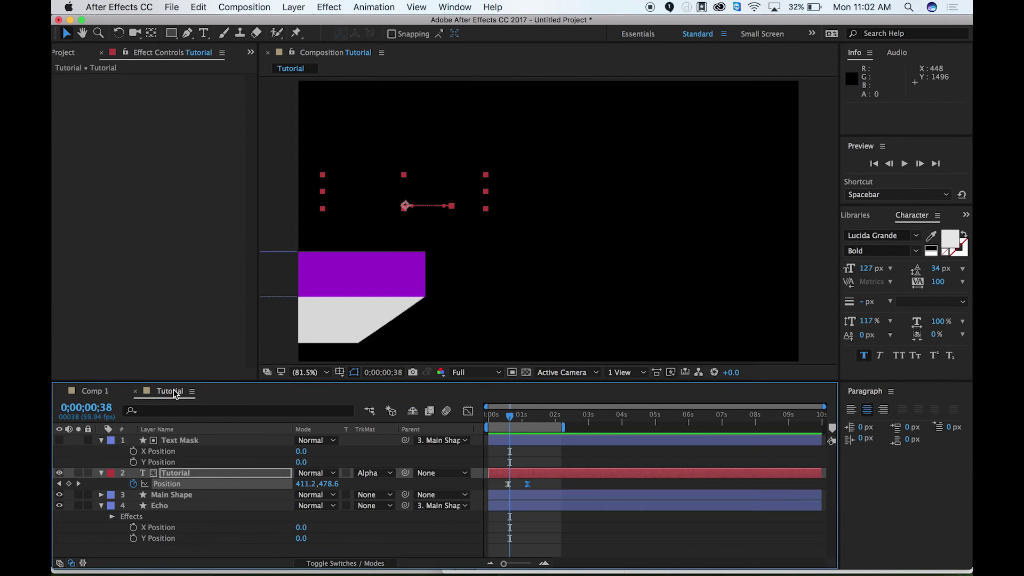
click(194, 512)
shift+click(201, 442)
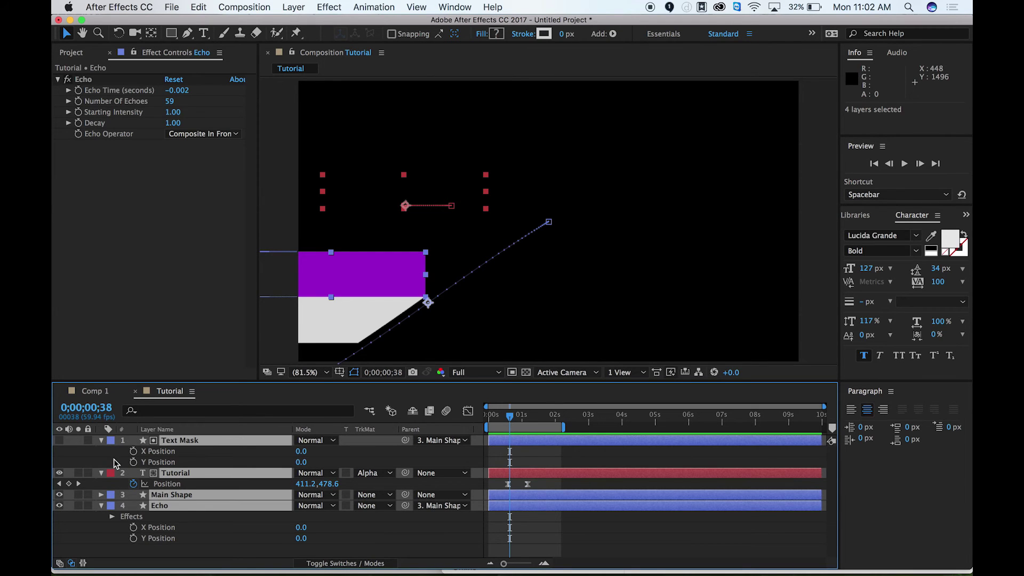
key(u)
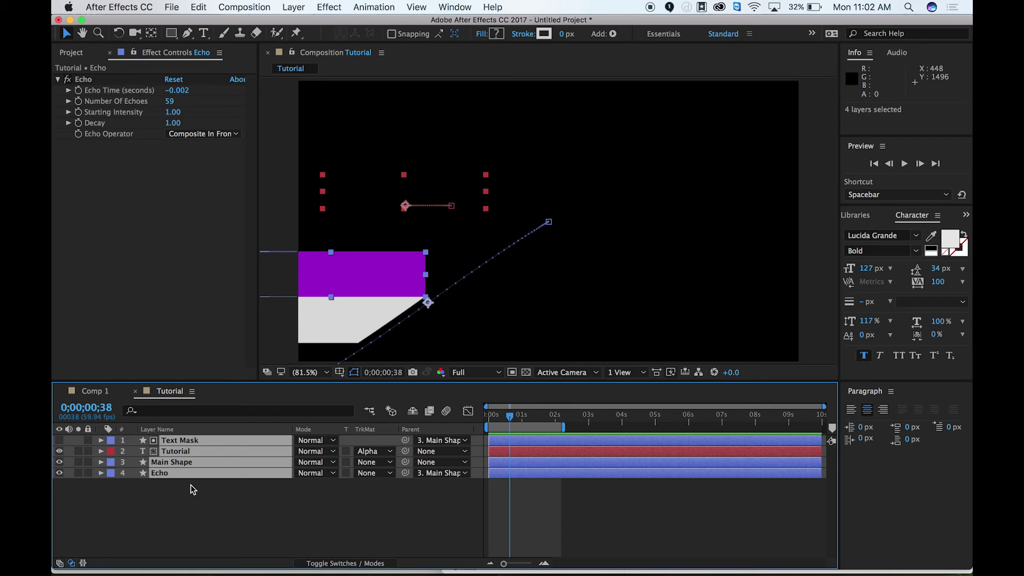
Duplicate the four layers, move the copies to the top, and check frame 0;00;01;18.
key(super+d)
drag(190, 485, 199, 462)
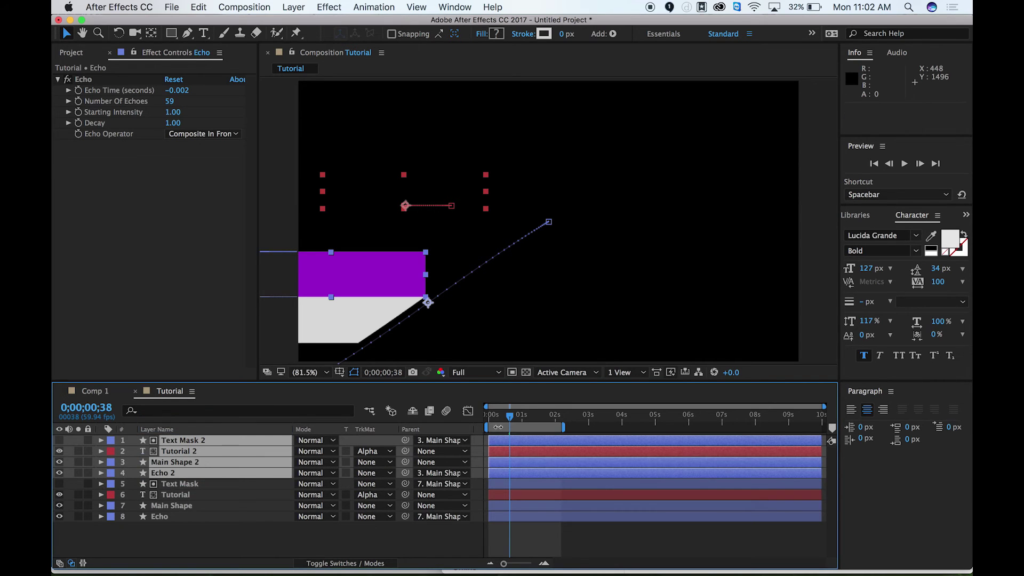
click(525, 419)
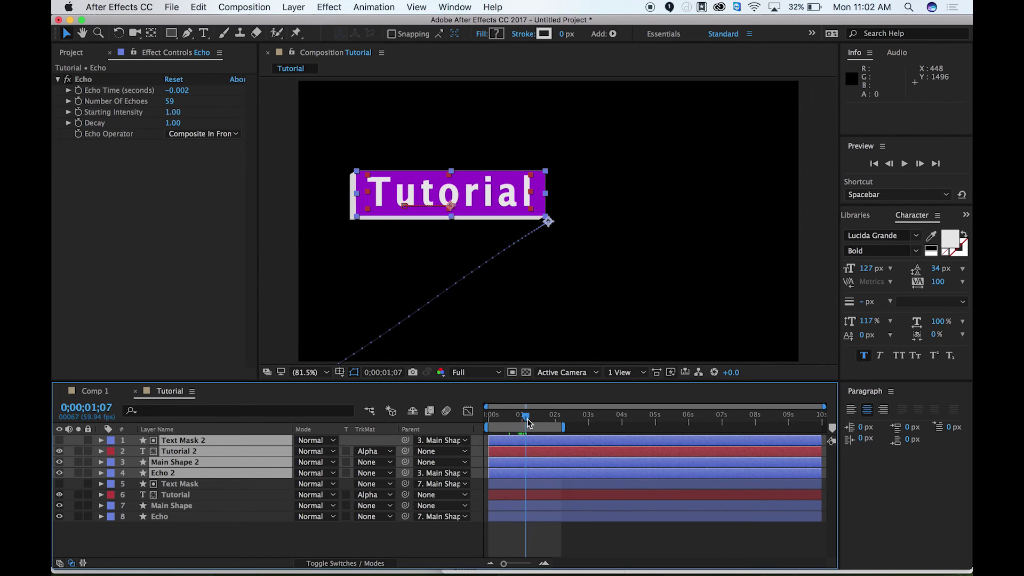
drag(528, 423, 533, 422)
Lower Main Shape 2's starting keyframe position to about Y 714, just beneath the Tutorial bar.
click(196, 549)
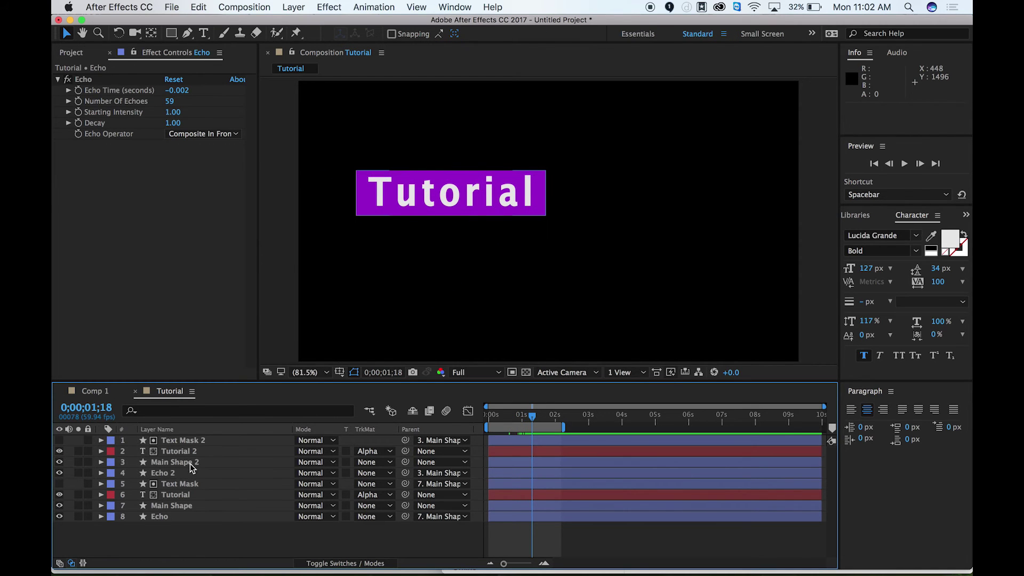
click(192, 464)
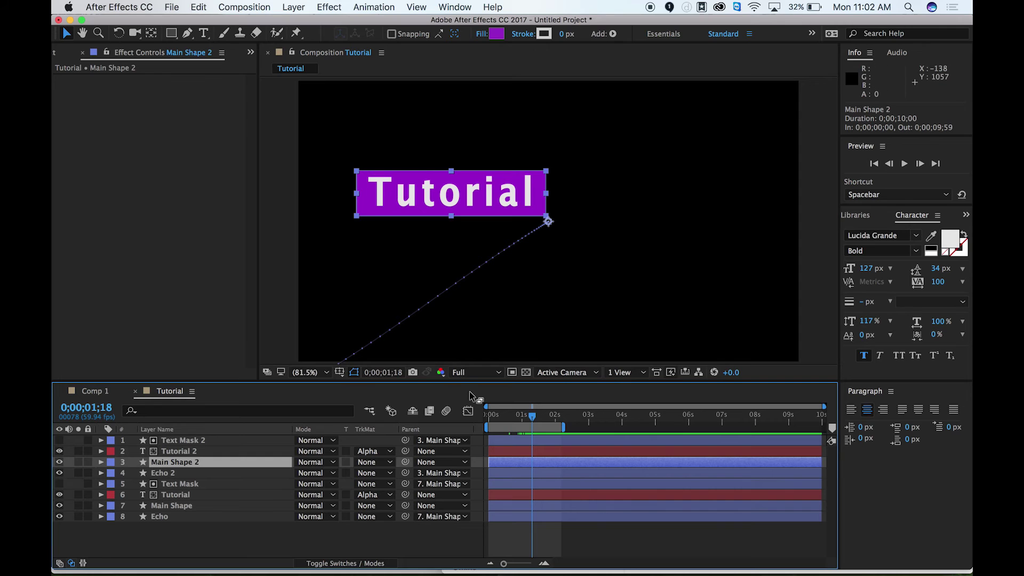
key(u)
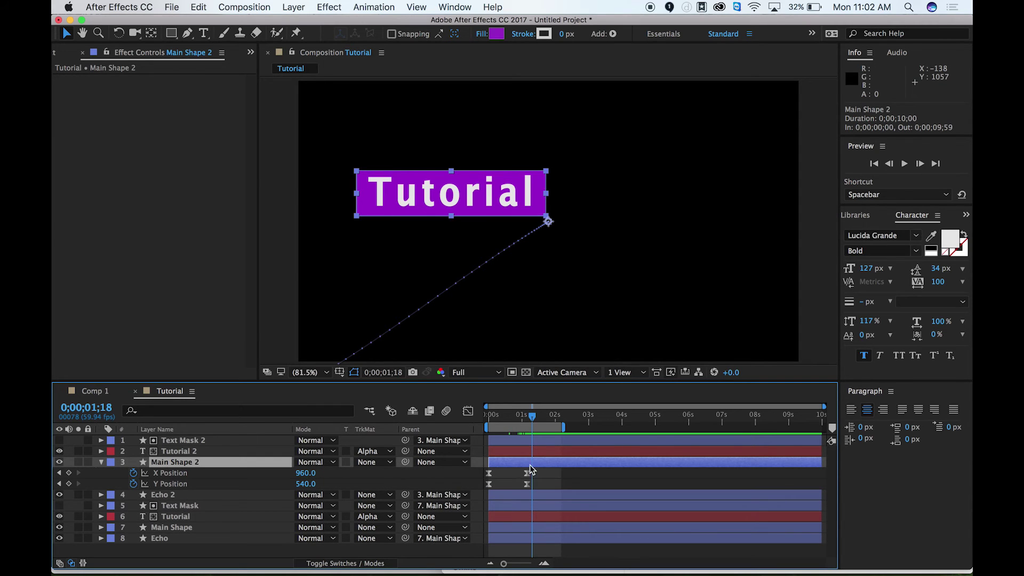
drag(538, 467, 484, 487)
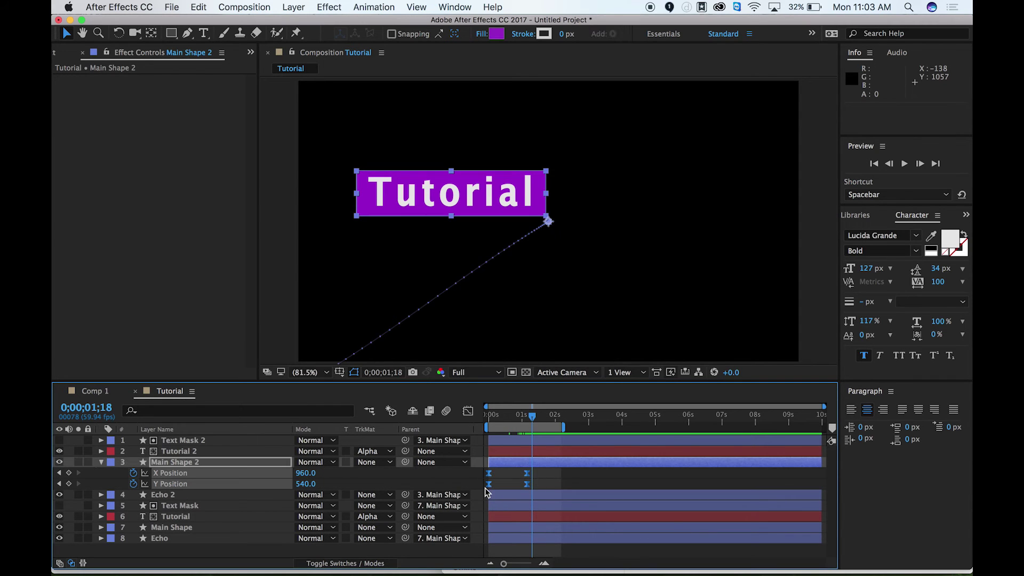
click(59, 484)
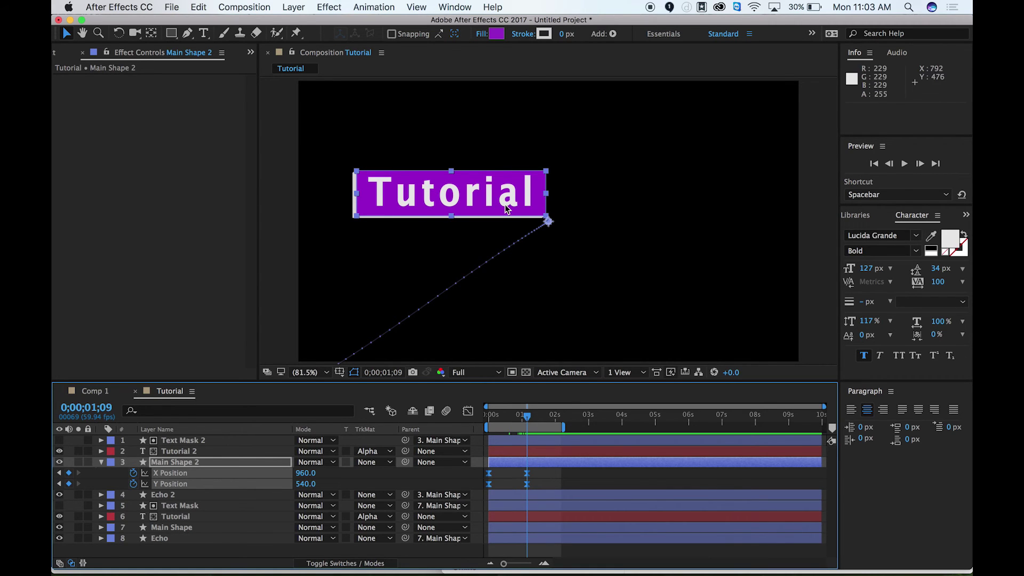
drag(507, 208, 509, 255)
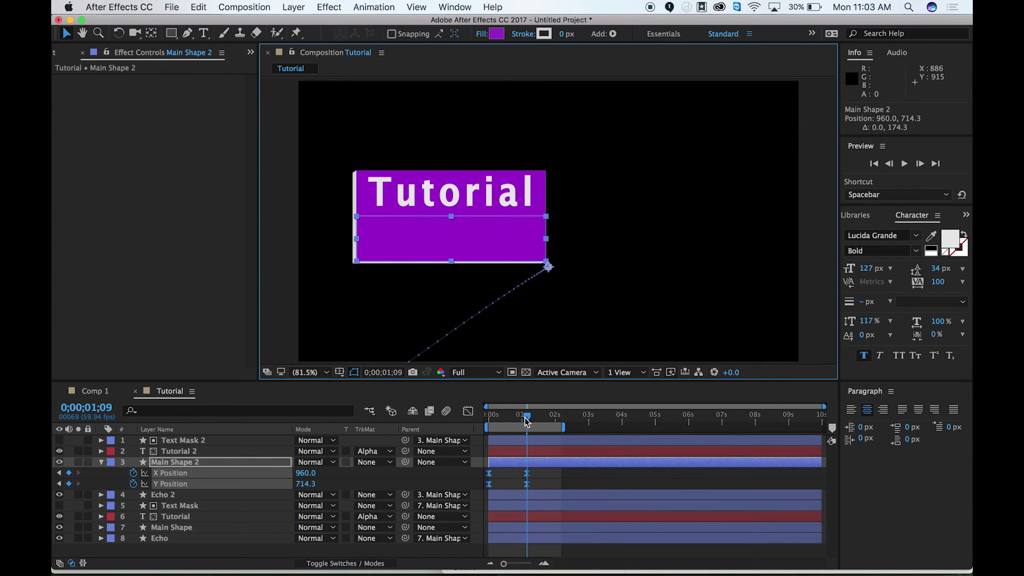
drag(526, 421, 523, 421)
click(549, 479)
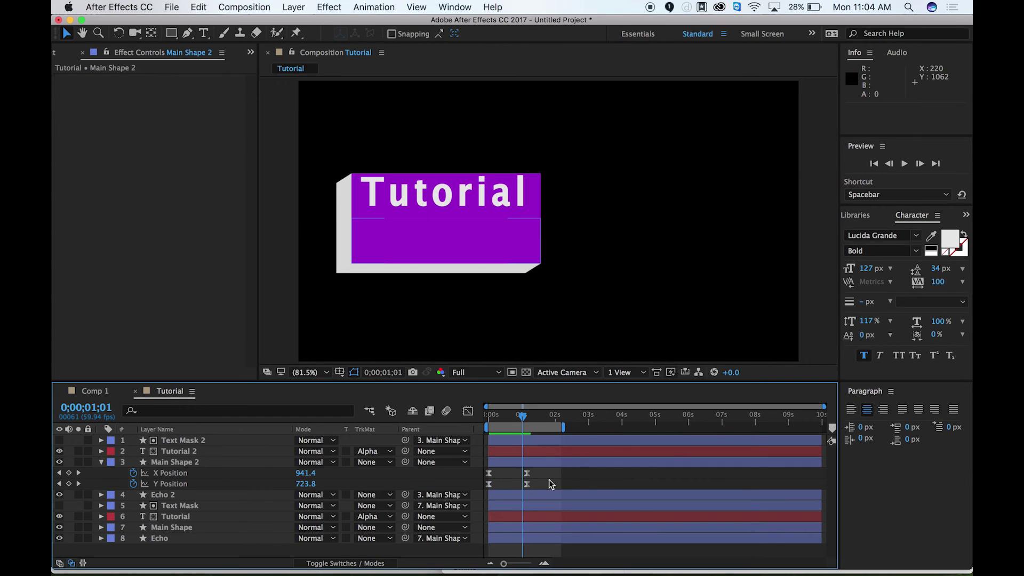
click(167, 463)
Narrow Main Shape 2 to 35% width and shift it left to X 510.8 under the Tutorial bar's start.
drag(352, 241, 470, 241)
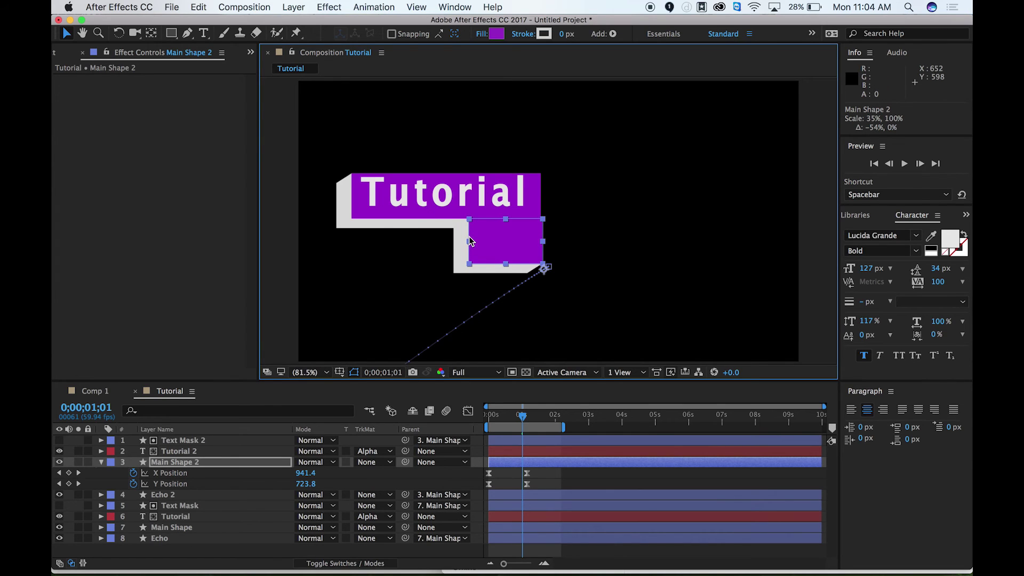
click(79, 473)
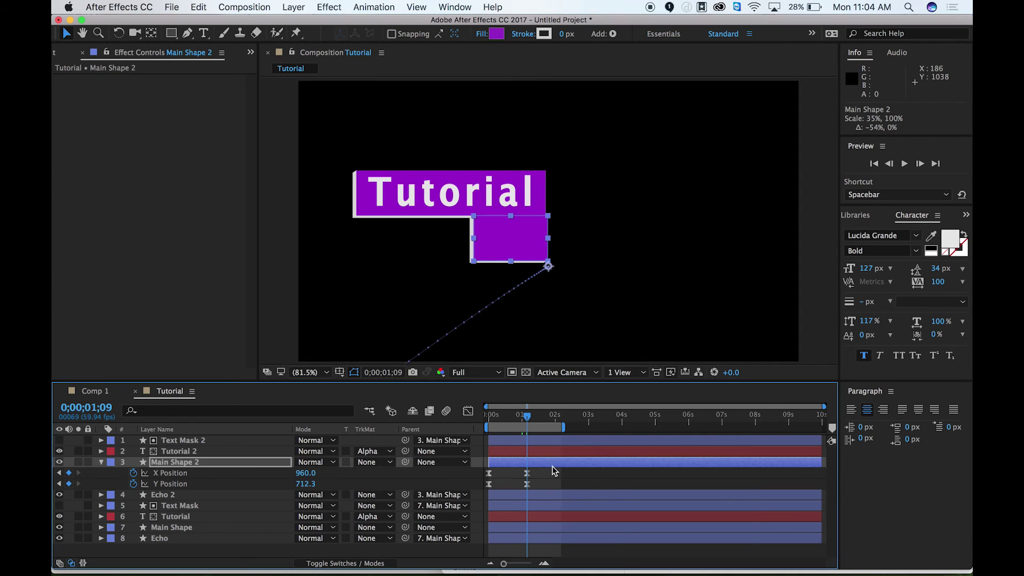
drag(552, 469, 481, 488)
drag(504, 248, 389, 239)
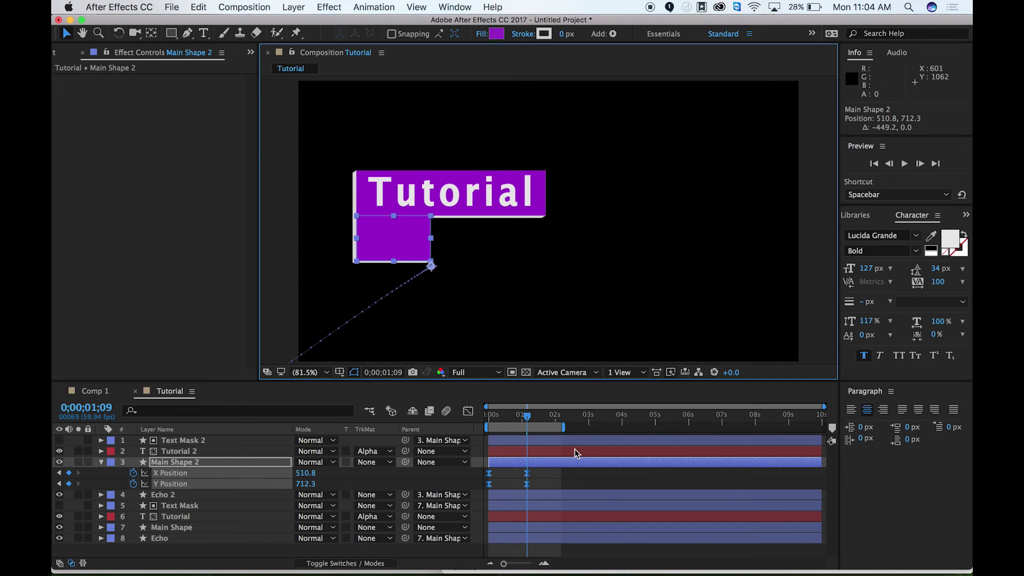
click(571, 471)
Preview the two-bar animation from near the start and inspect the motion at 0;00;00;54.
click(493, 415)
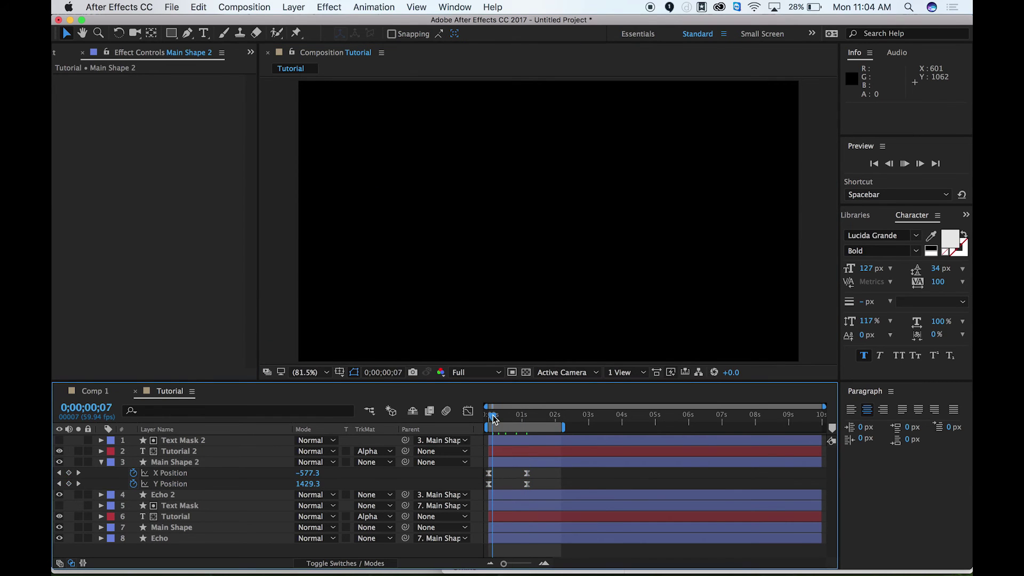
key(space)
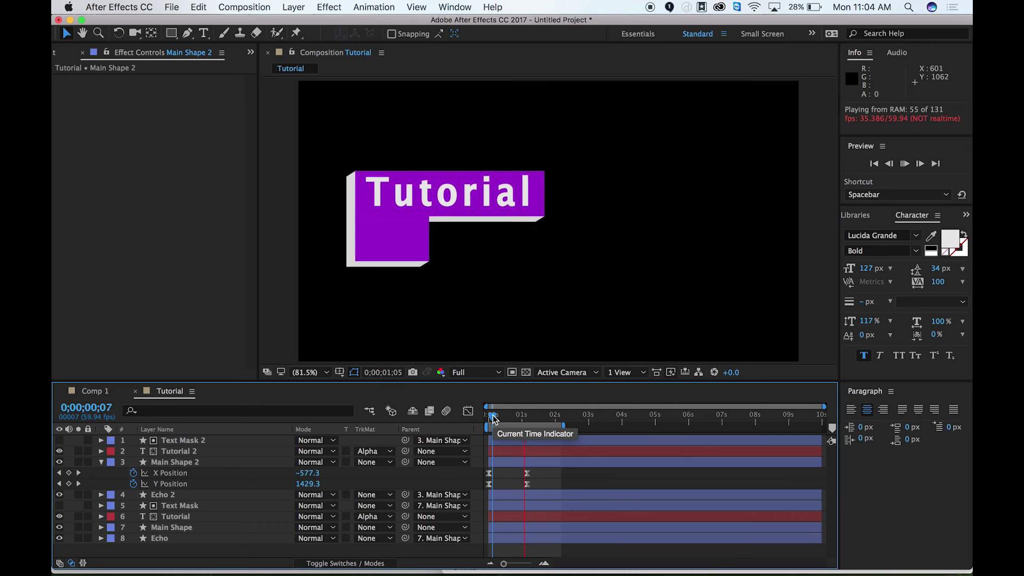
click(511, 416)
drag(511, 415, 520, 416)
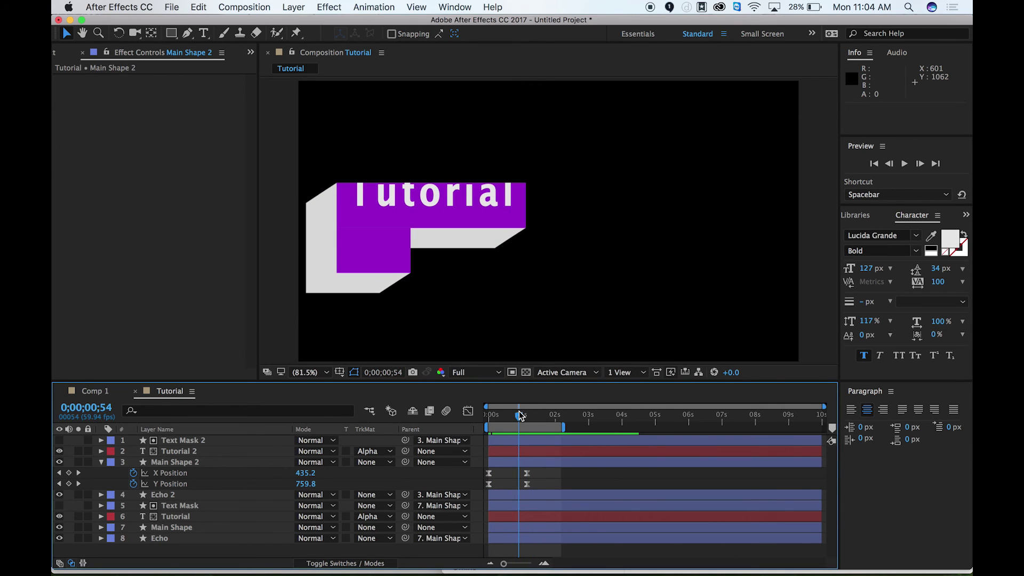
click(191, 452)
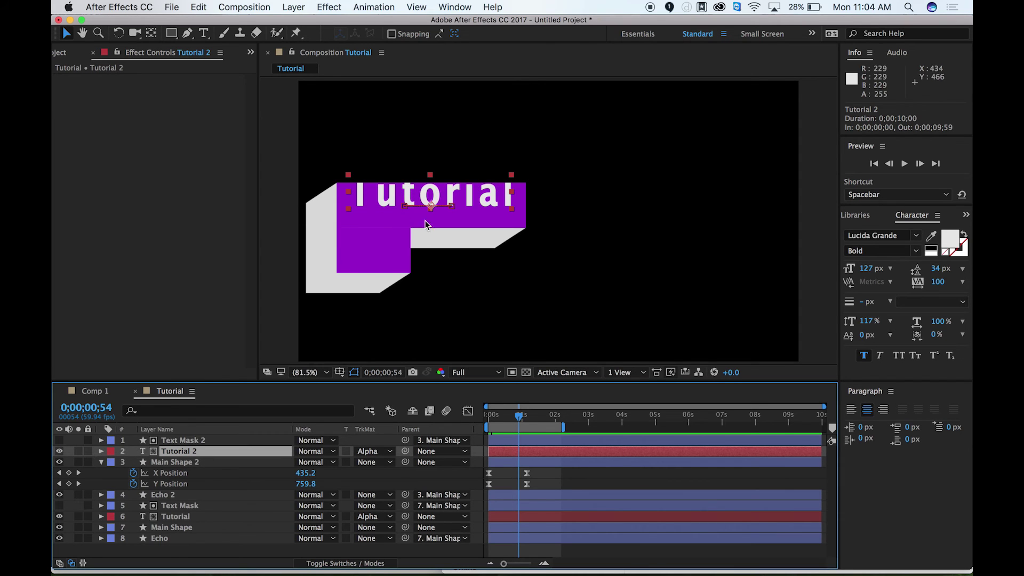
Move the Tutorial 2 text down into the lower bar and change its text to 'AE'.
key(p)
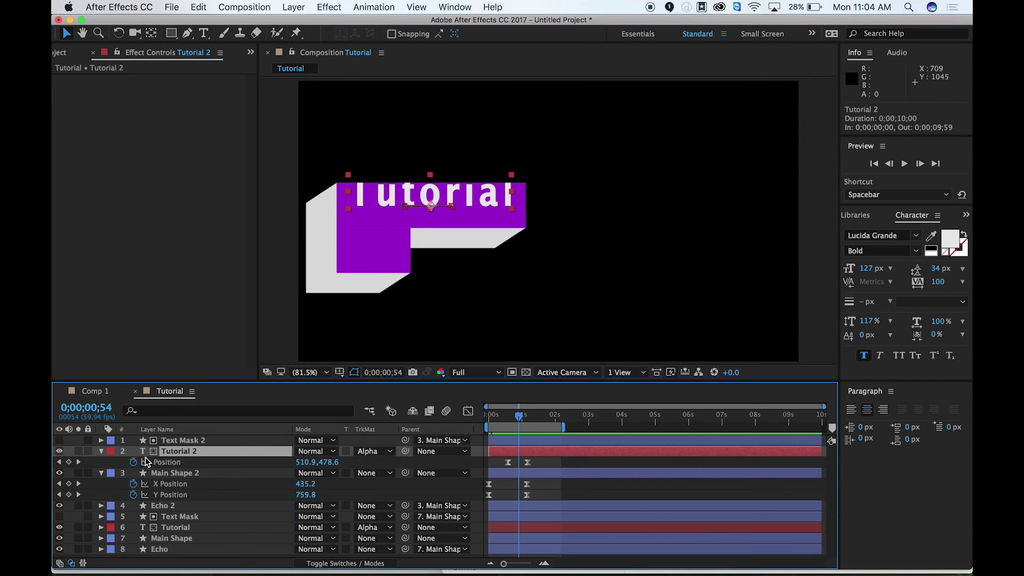
click(78, 462)
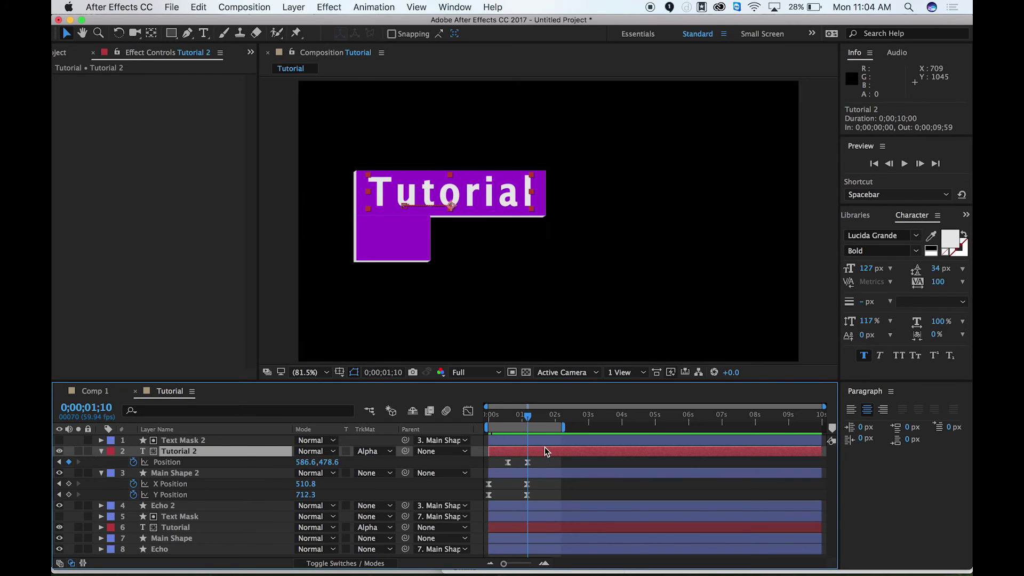
drag(543, 456, 497, 465)
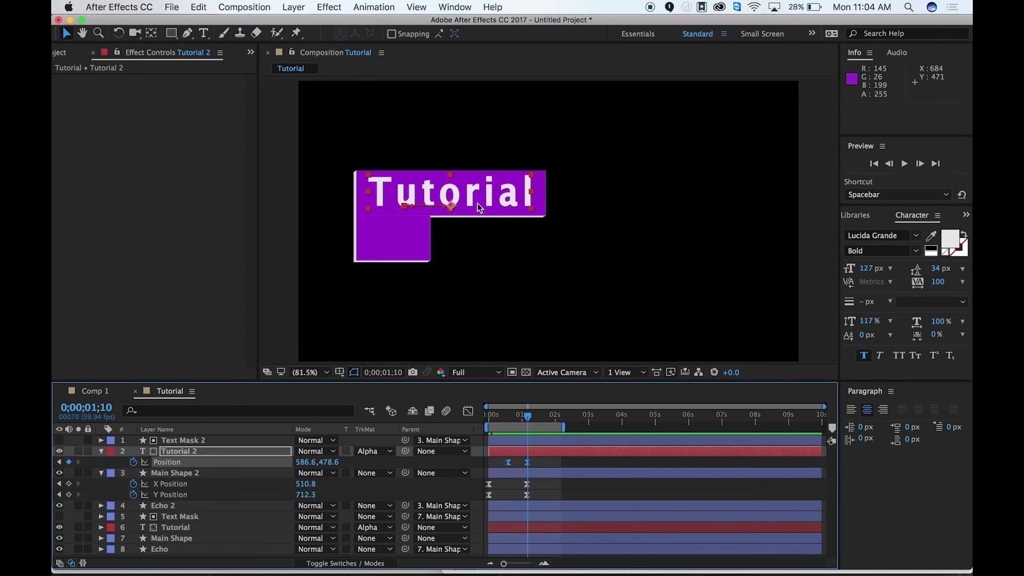
drag(478, 204, 479, 253)
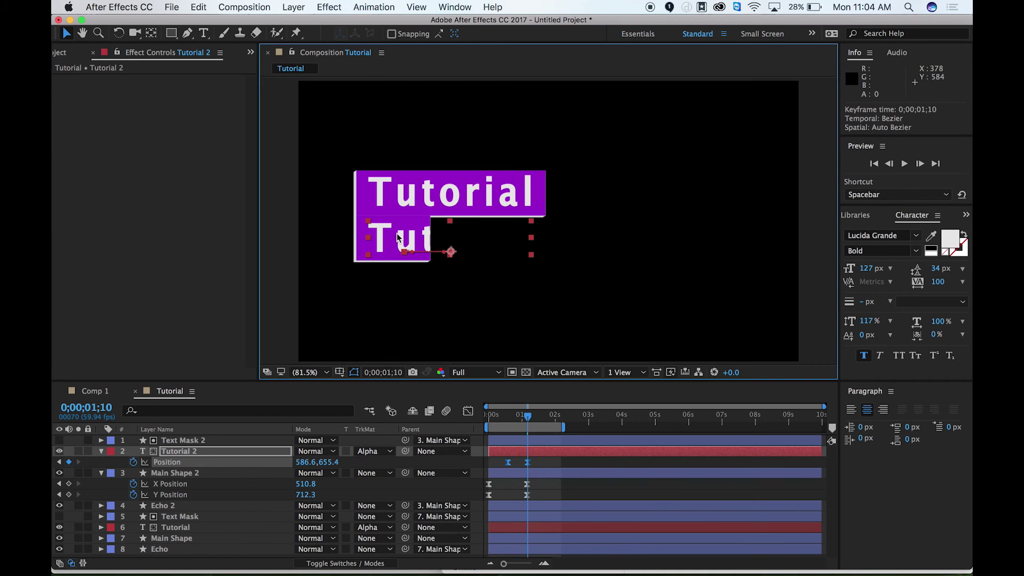
double_click(397, 233)
text(AE)
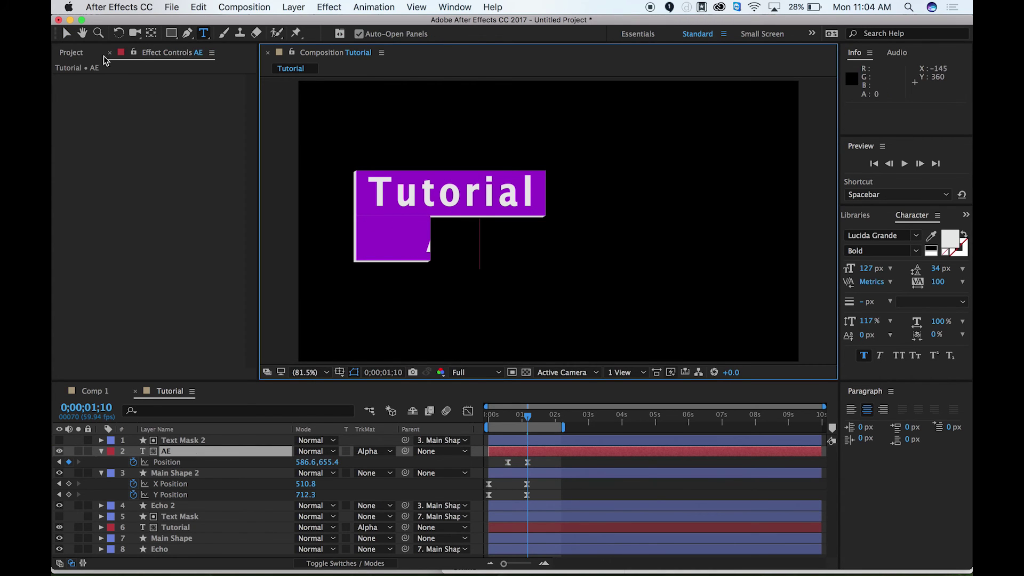
click(67, 34)
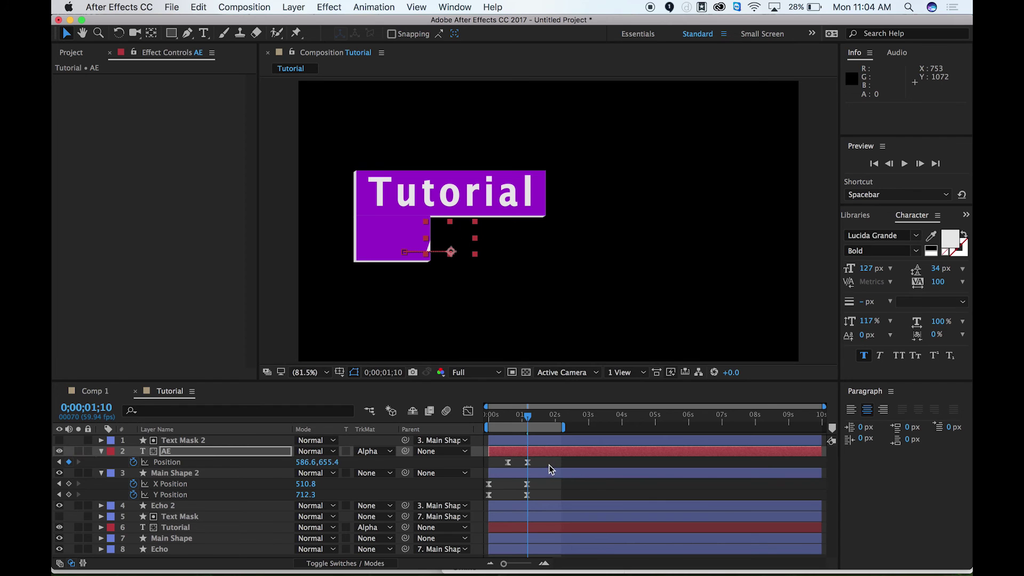
Position the AE text inside the lower purple bar at 363.3, 655.4 and check its slide-in.
drag(551, 469, 498, 463)
drag(459, 229, 365, 243)
click(535, 460)
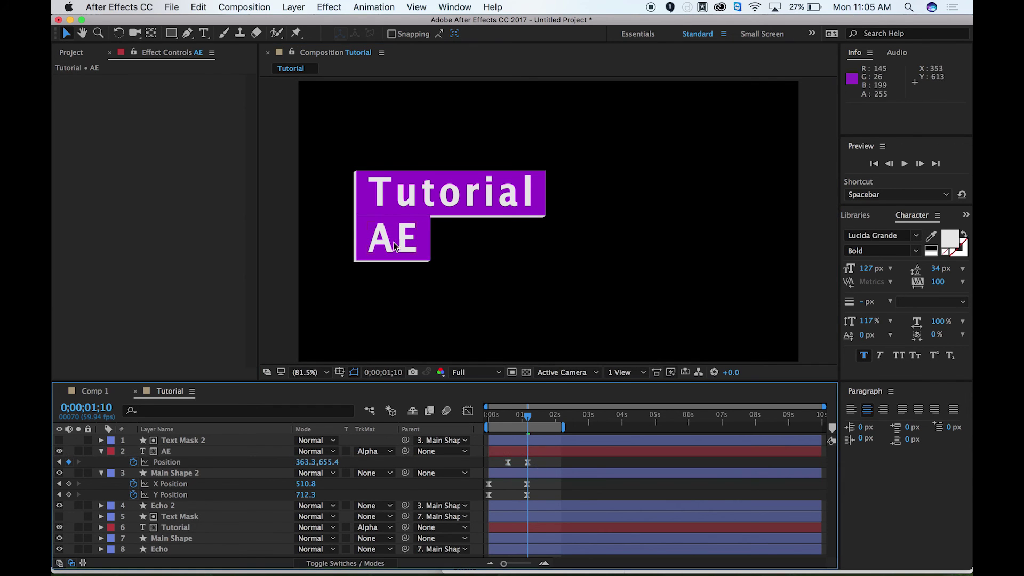
click(522, 451)
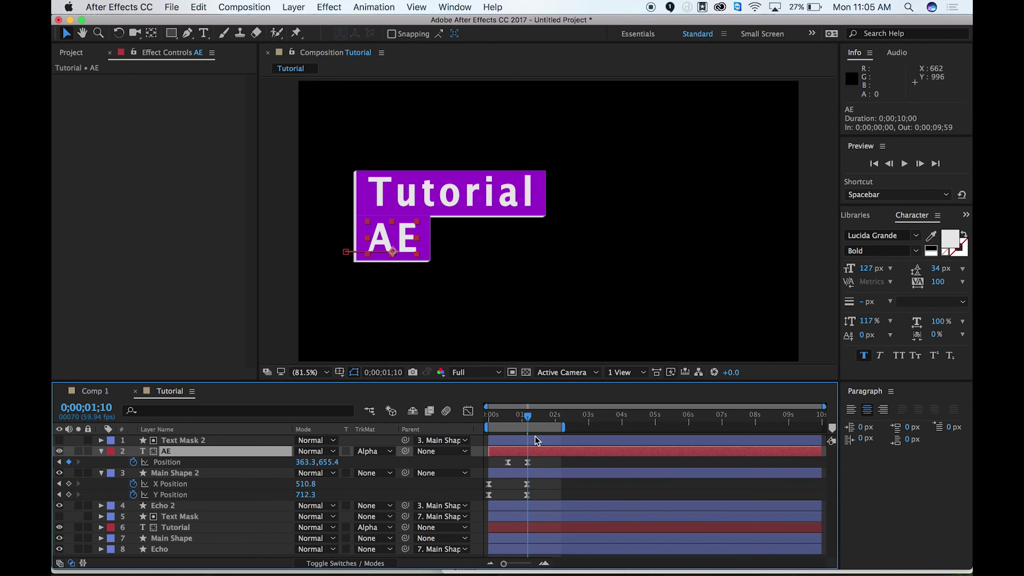
click(528, 463)
drag(401, 244, 414, 277)
mouse_move(527, 415)
mouse_down()
mouse_move(509, 420)
mouse_move(521, 418)
mouse_up()
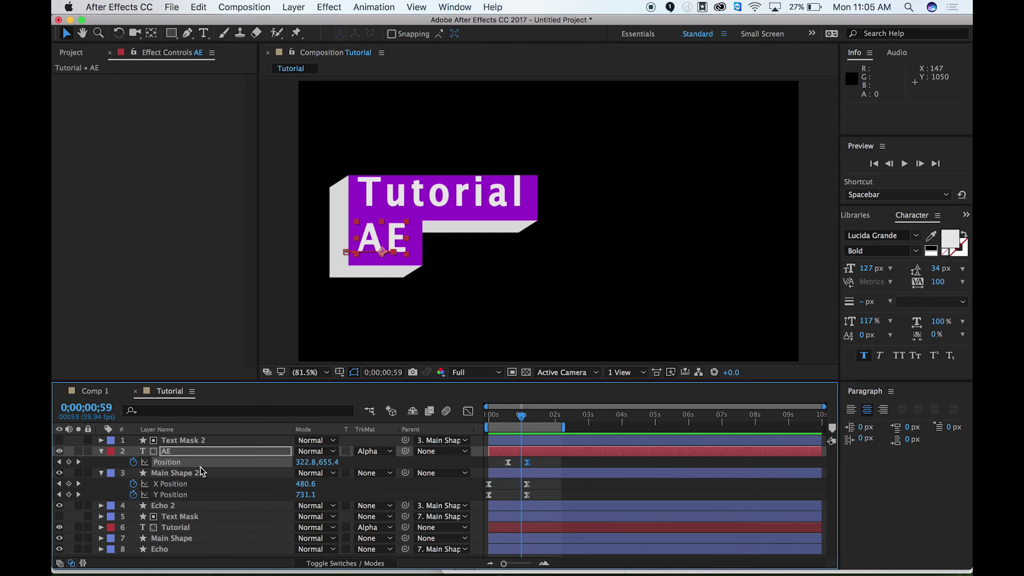
Delay the four AE bar layers (text, mask, echo) by five frames, then one frame more.
key(Return)
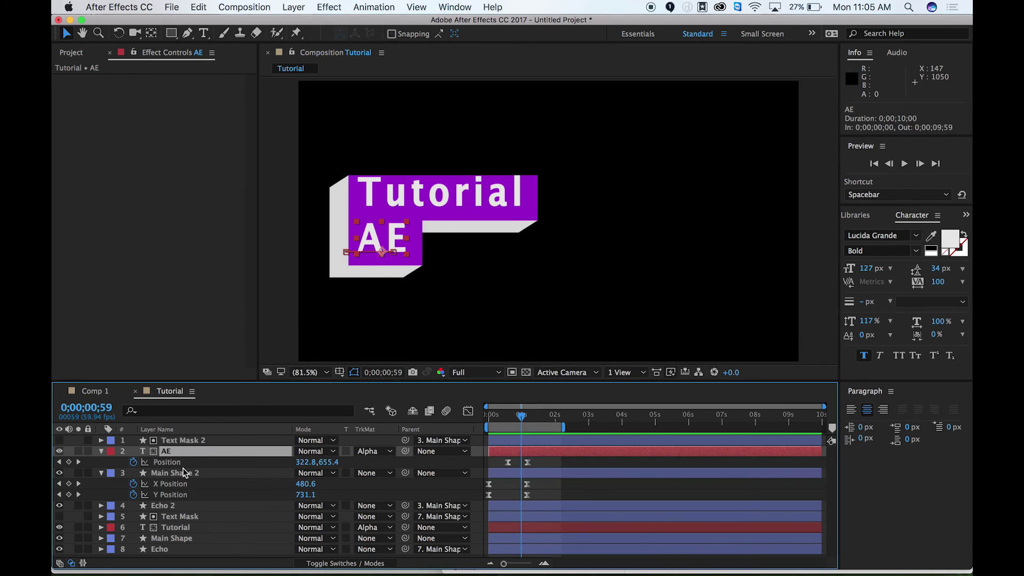
click(189, 507)
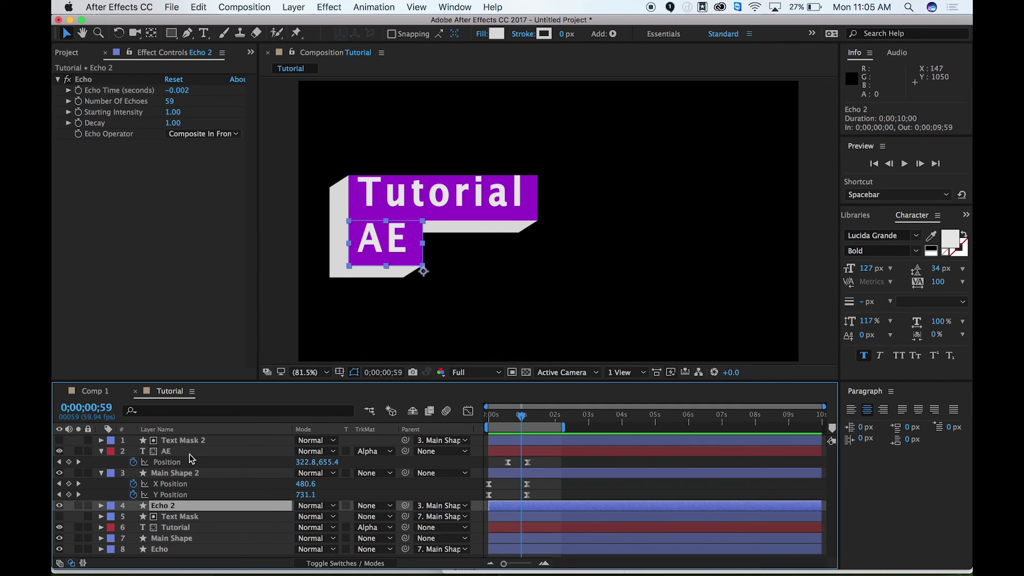
shift+click(193, 442)
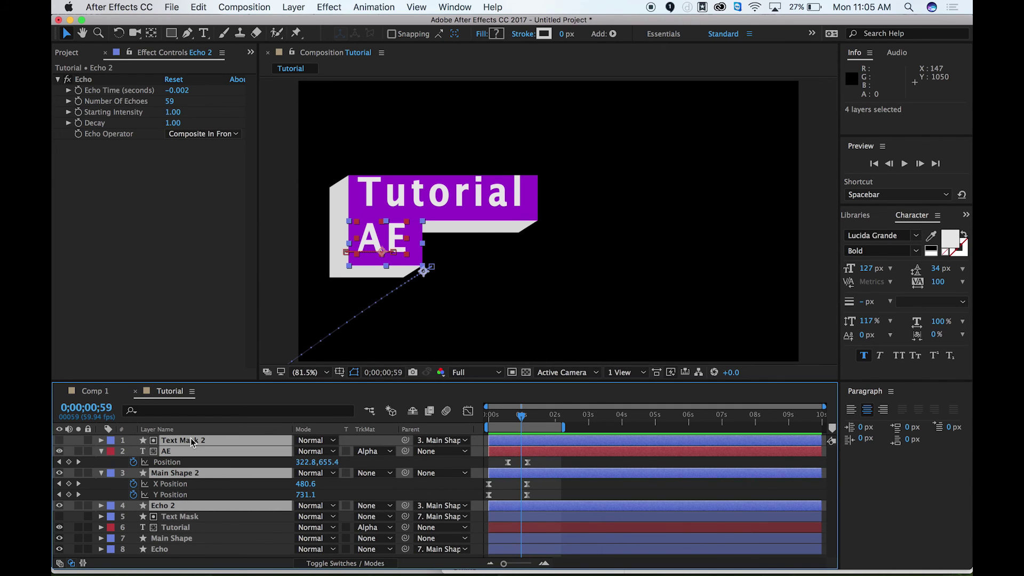
drag(515, 451, 518, 452)
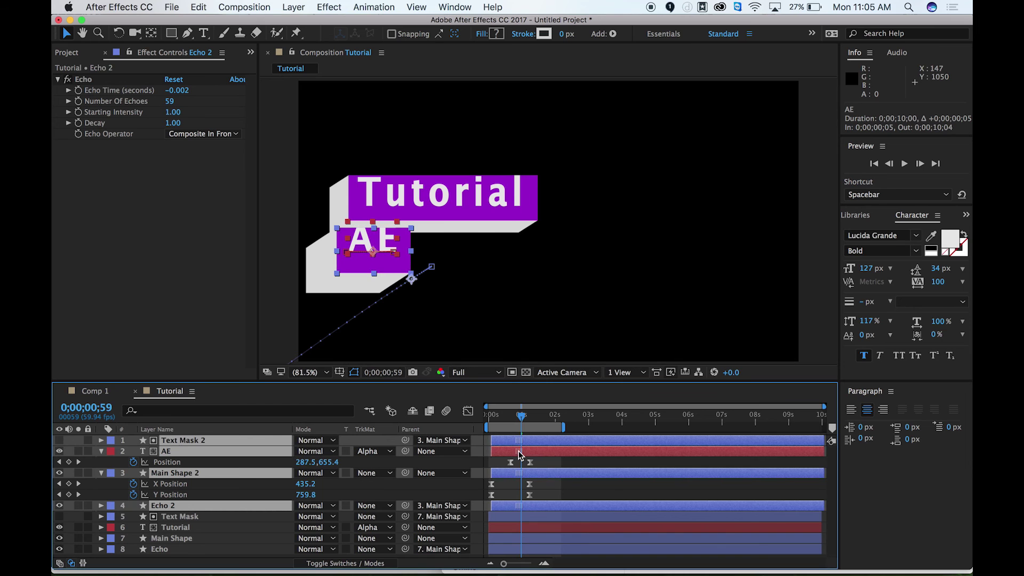
scroll(342, 228, up, 5)
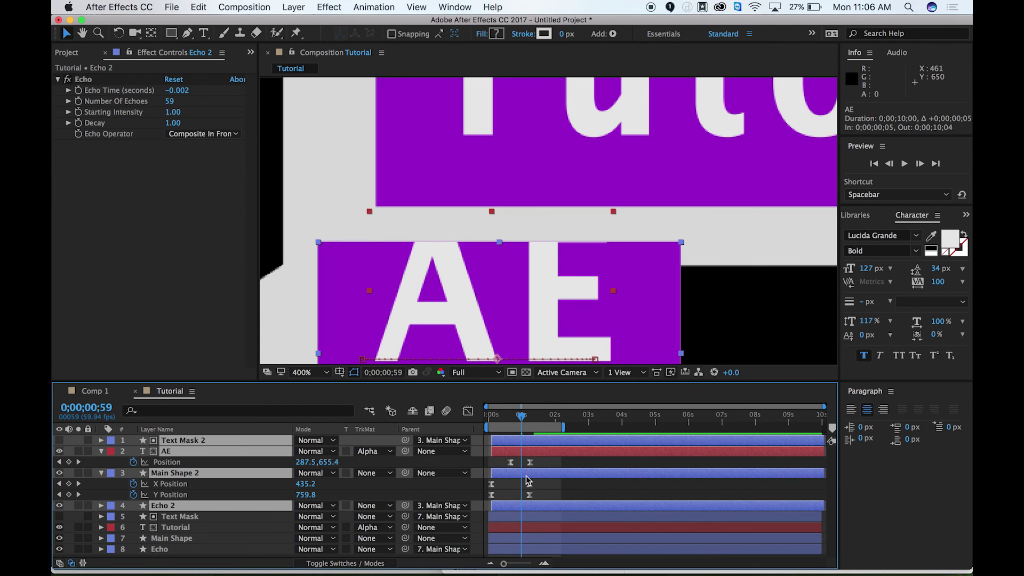
key(equal)
key(equal)
key(equal)
key(equal)
drag(519, 453, 536, 450)
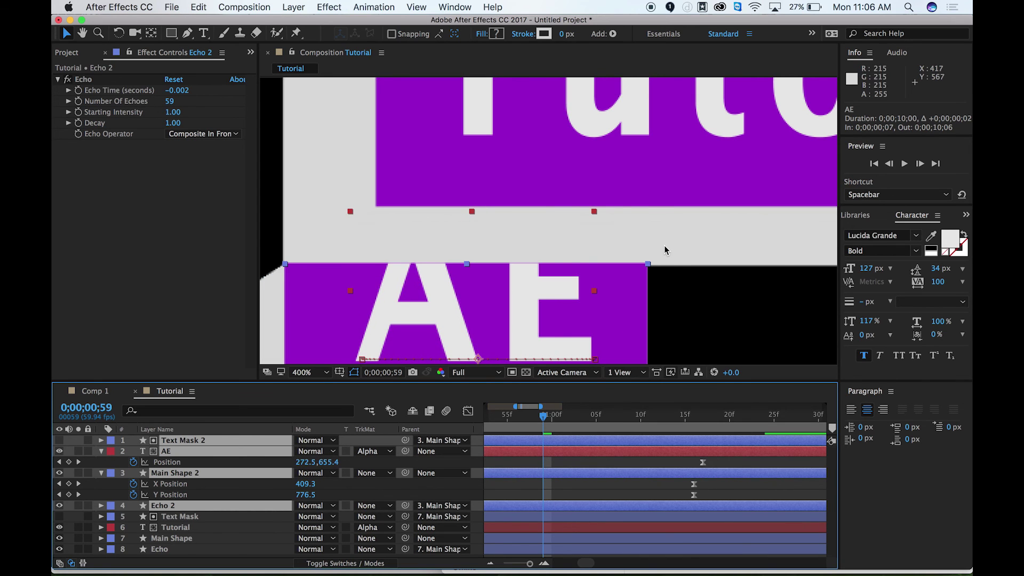
Fit the composition in the viewer and preview the staggered two-bar animation from the start.
scroll(664, 245, down, 4)
scroll(664, 245, right, 10)
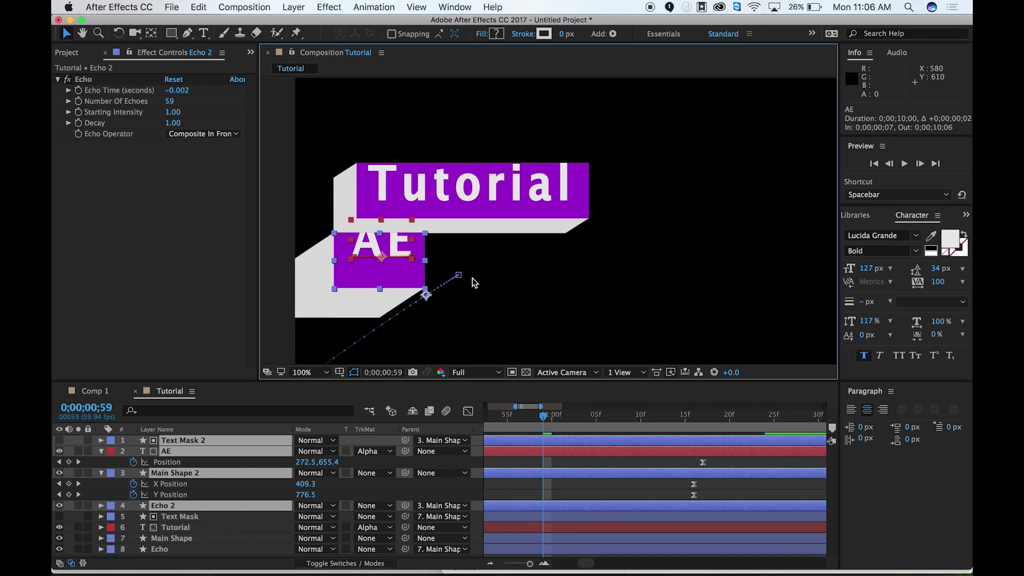
click(308, 372)
click(324, 383)
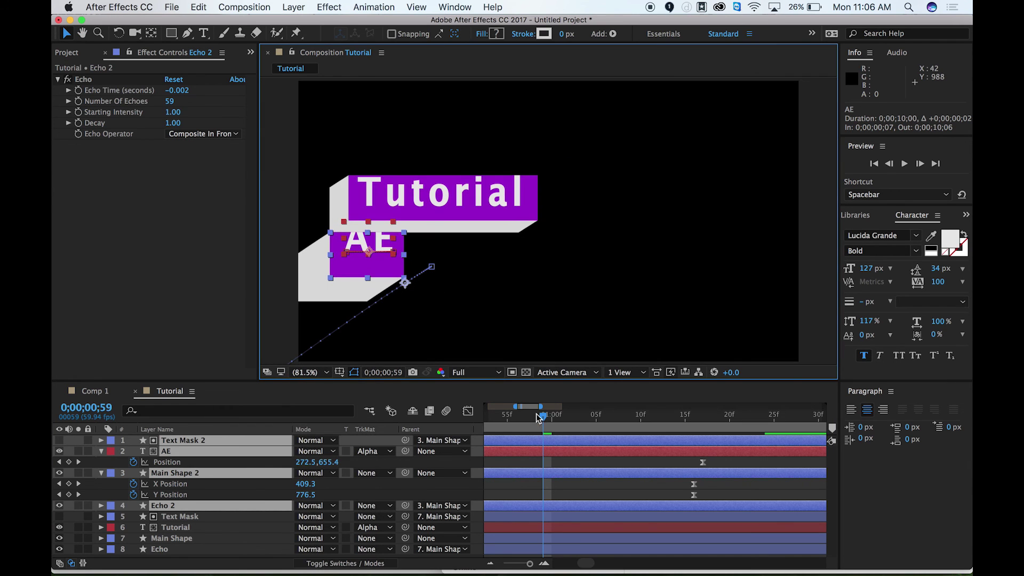
scroll(536, 414, left, 5)
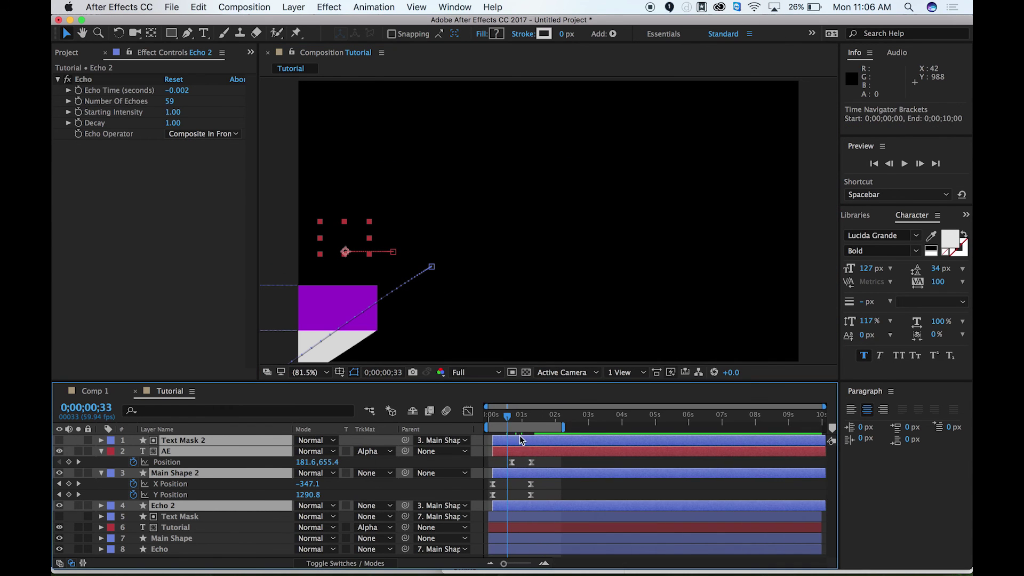
key(Home)
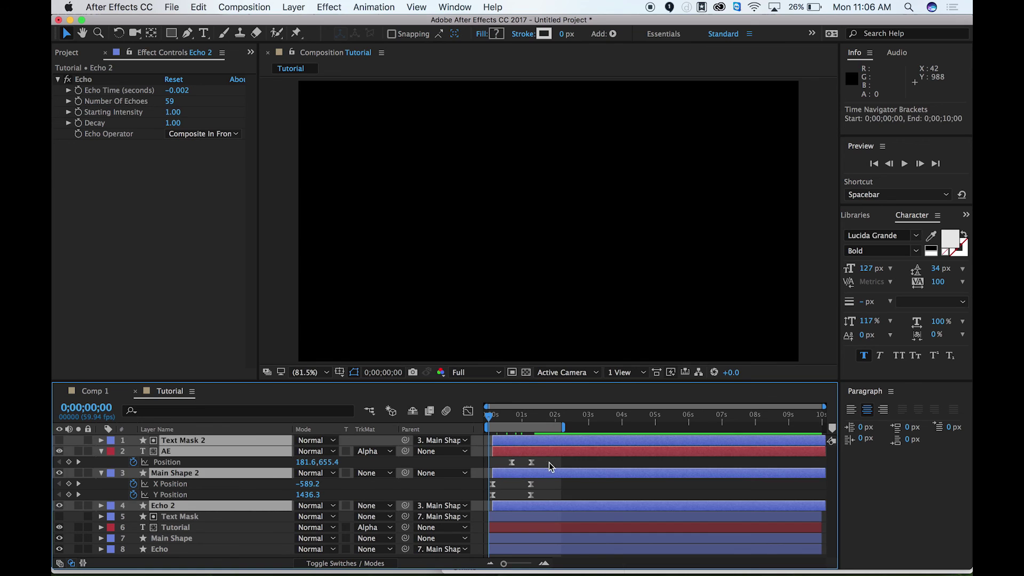
click(553, 466)
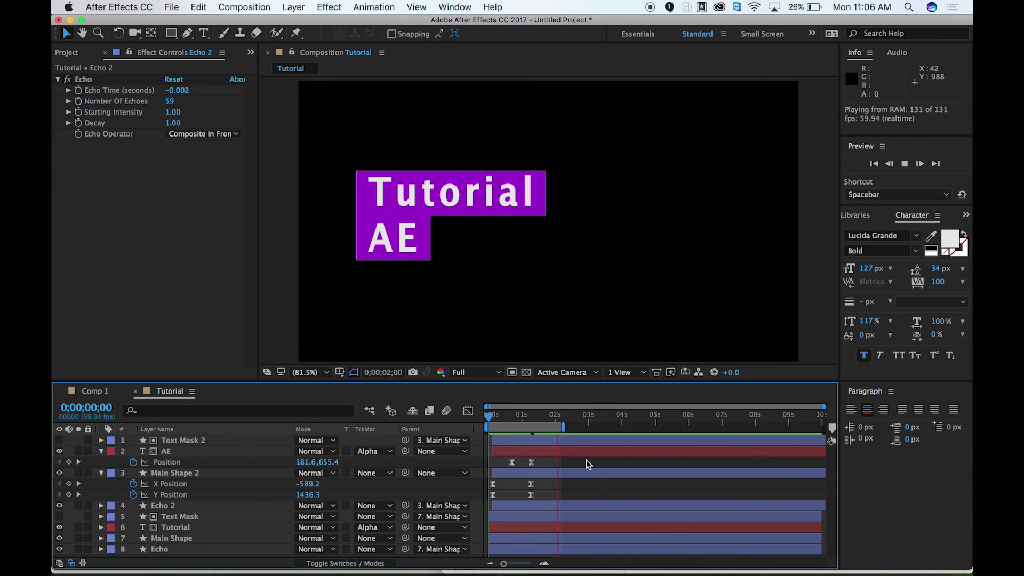
key(u)
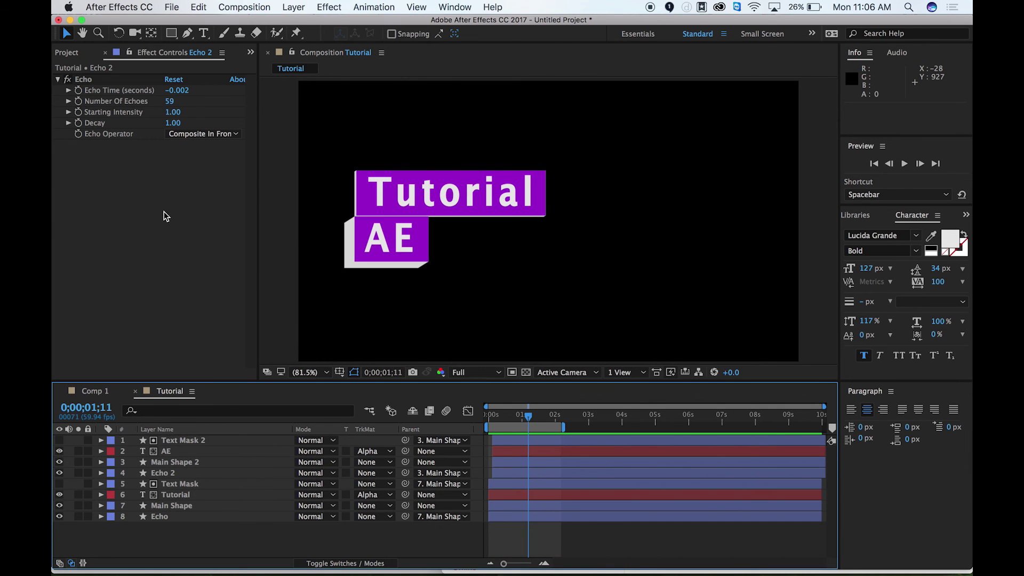
key(super+0)
Add the office photo as the bottom background layer at 123% scale with keyframed position starting at 745.9, 540.0.
drag(101, 192, 241, 227)
click(528, 418)
key(alt+shift+p)
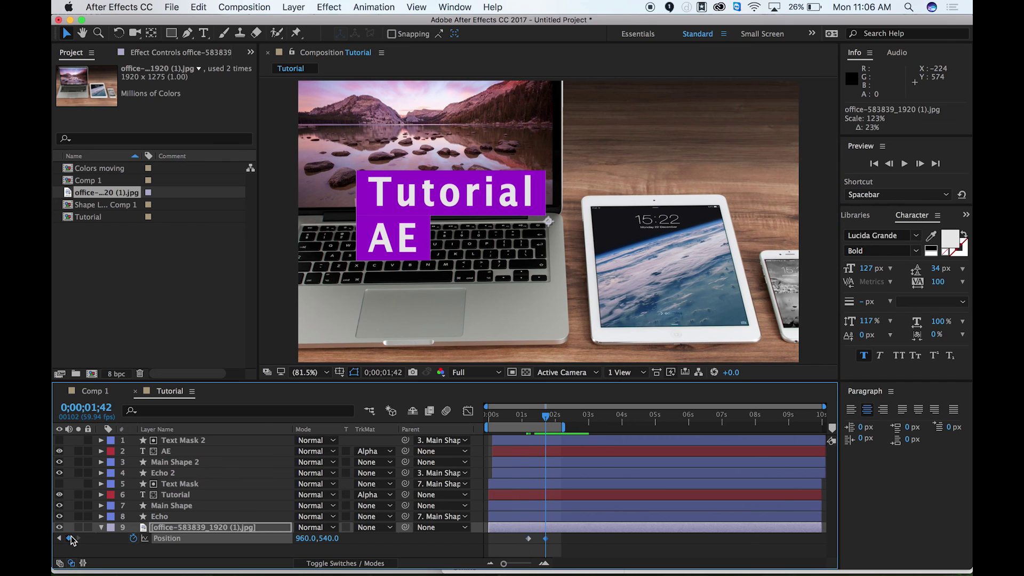
click(58, 538)
drag(529, 538, 490, 542)
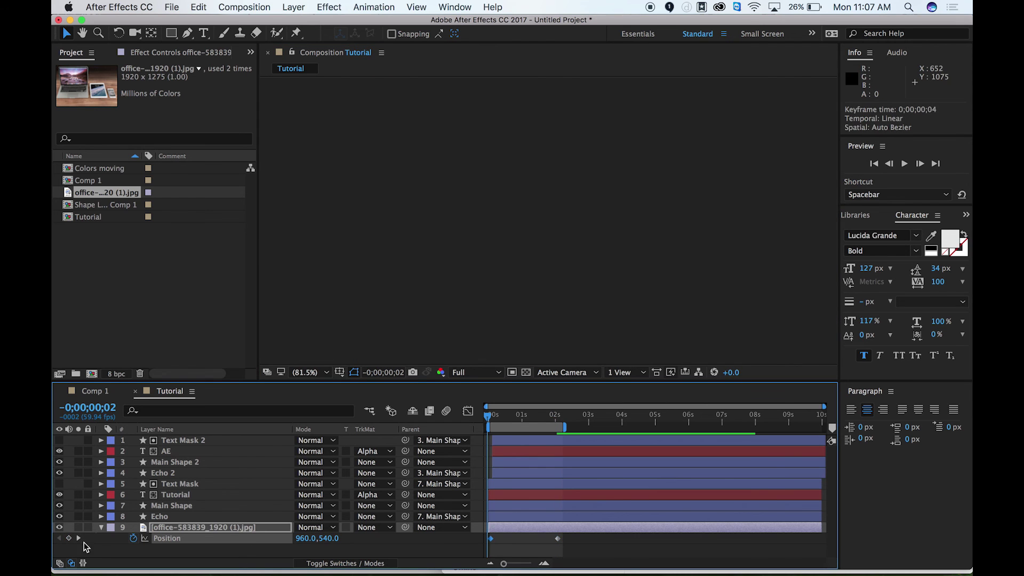
click(491, 416)
key(space)
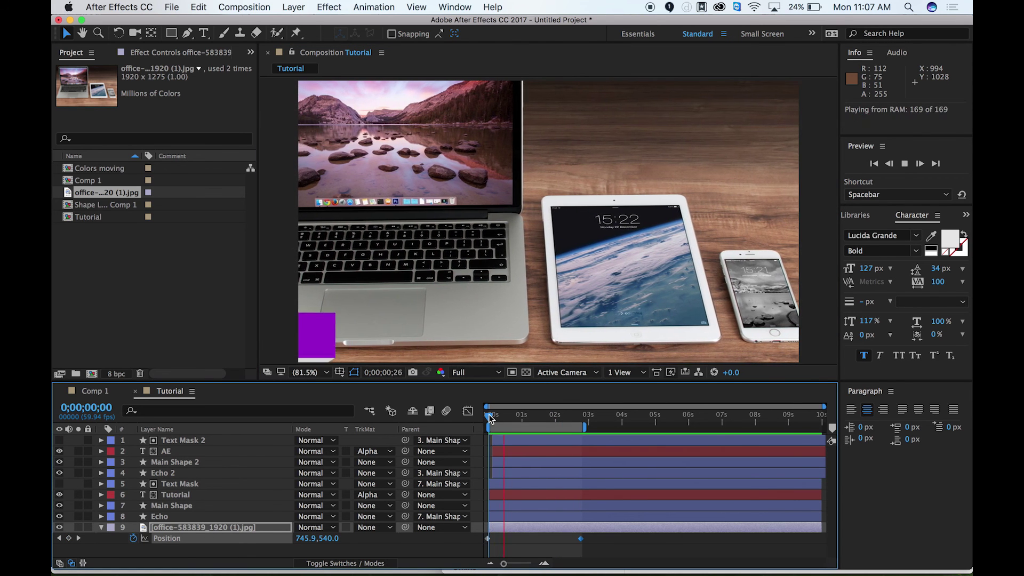